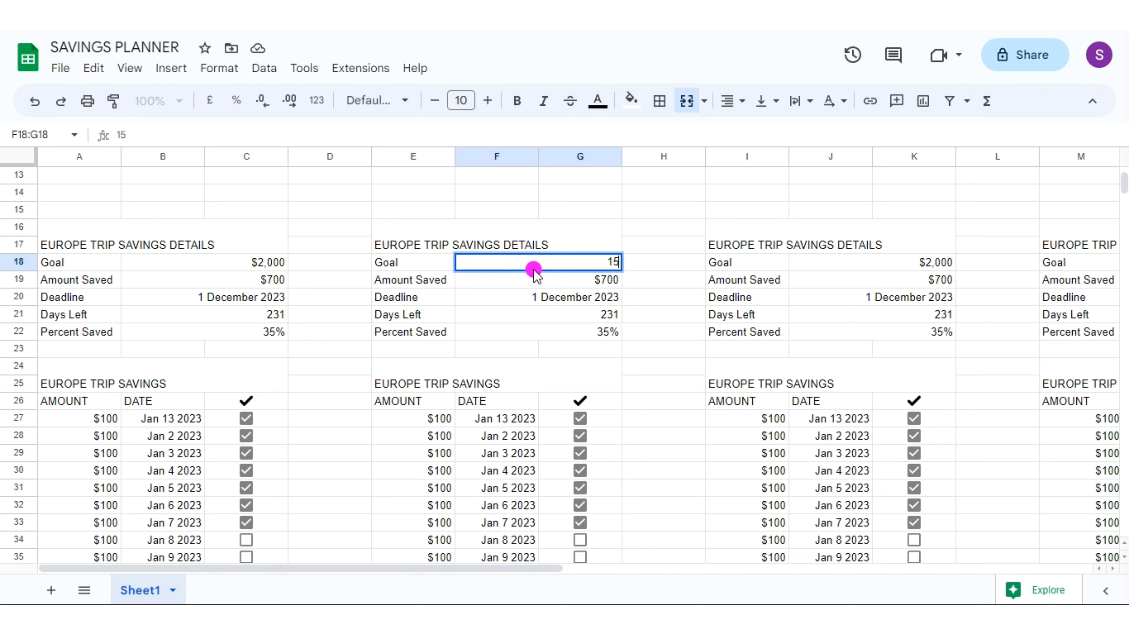
- Set the amounts for all dates in the second tracker's savings list (column E, from row 27) to $75
click(434, 419)
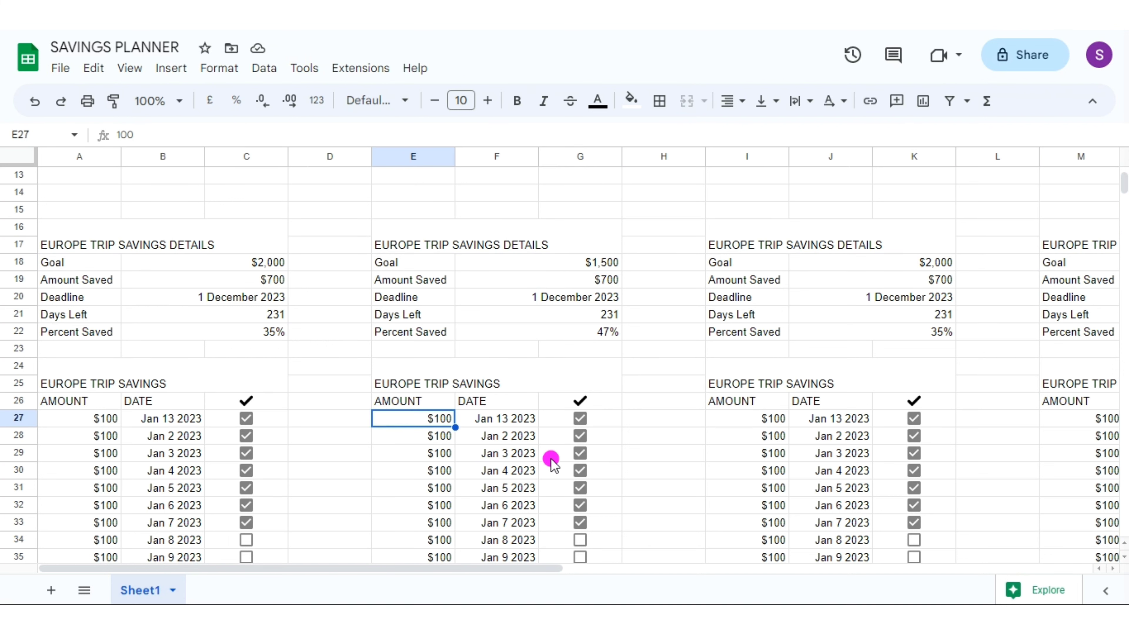
text(75)
scroll(456, 518, down, 5)
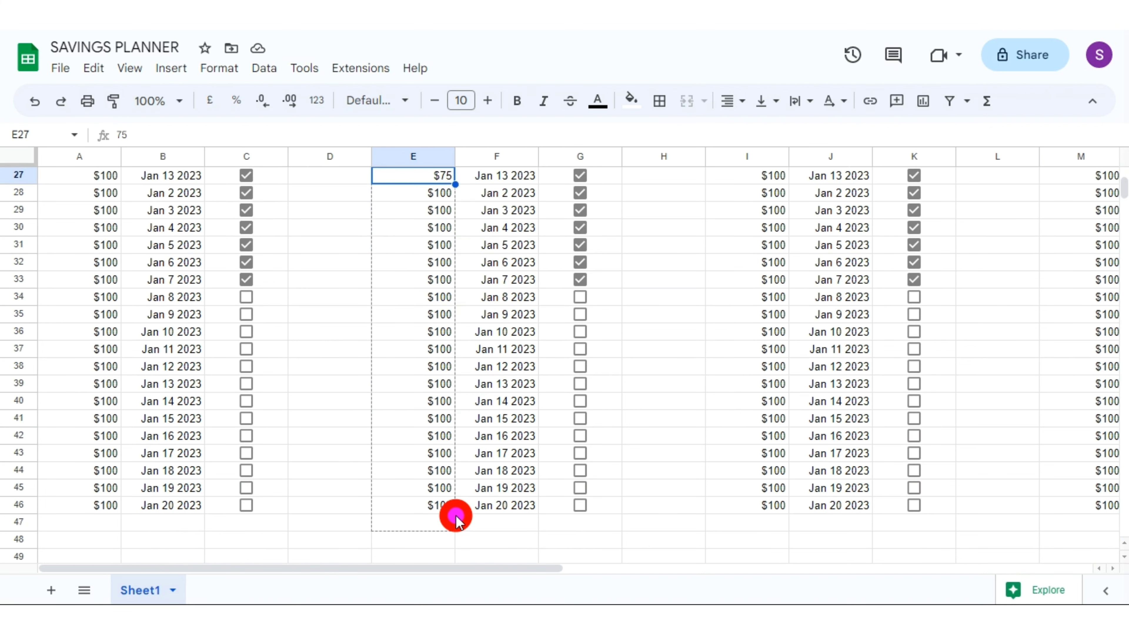
key(ctrl+Return)
- Retitle the second tracker's two headings in column E as NEW PHONE SAVINGS DETAILS and NEW PHONE SAVINGS
scroll(443, 239, up, 4)
drag(413, 209, 580, 228)
click(686, 101)
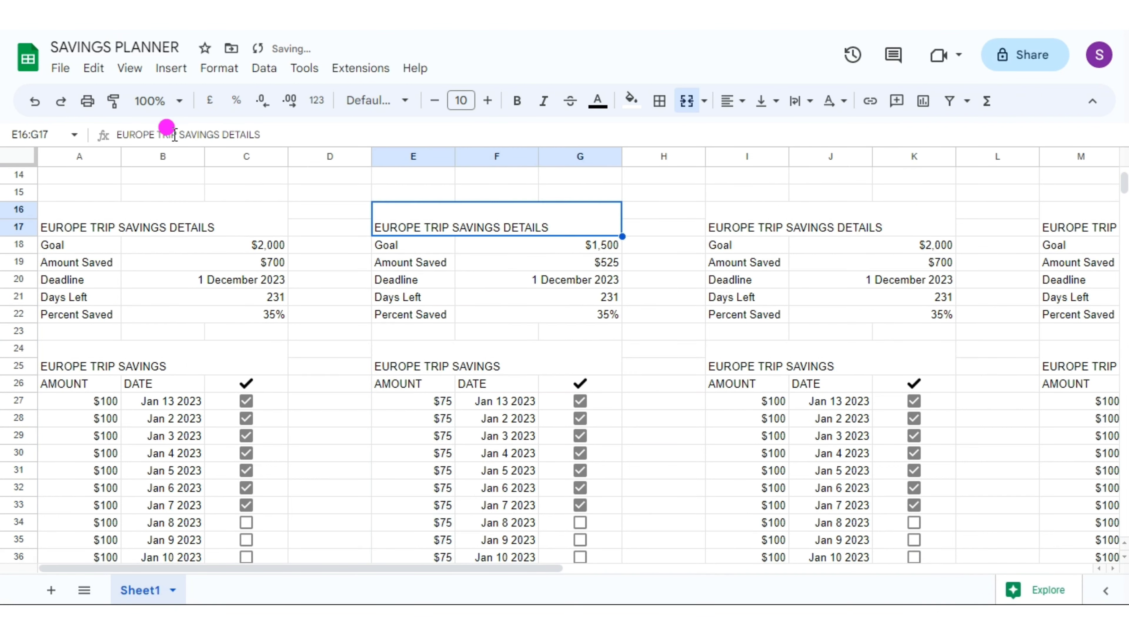
key(BackSpace)
key(BackSpace)
key(BackSpace)
key(BackSpace)
key(BackSpace)
key(BackSpace)
key(BackSpace)
key(BackSpace)
key(BackSpace)
key(BackSpace)
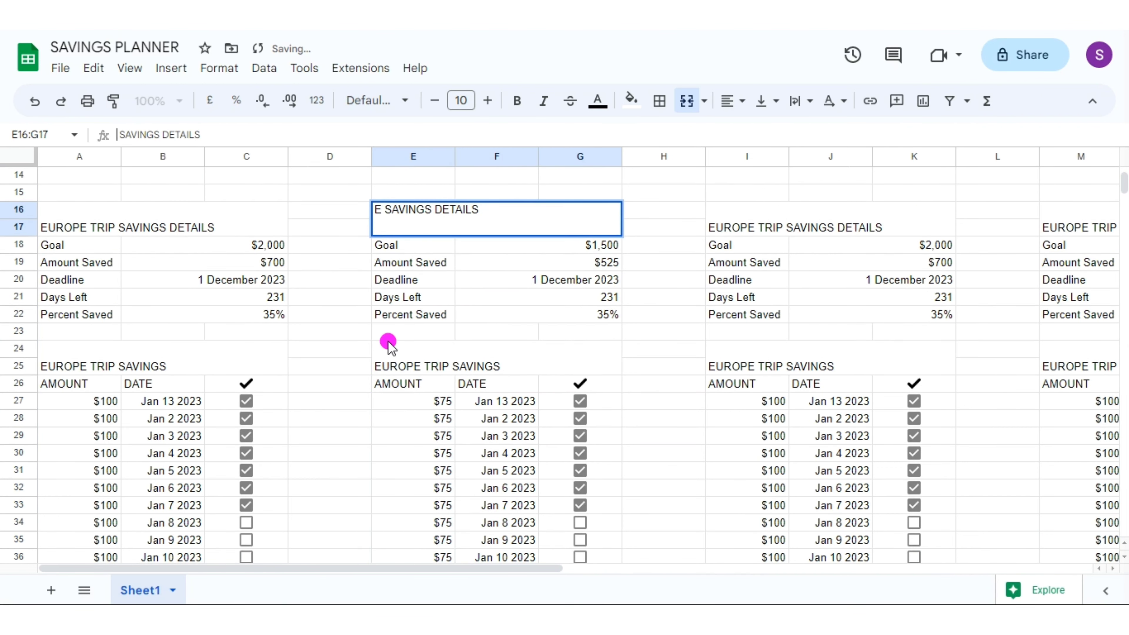
text(NEW PHONE)
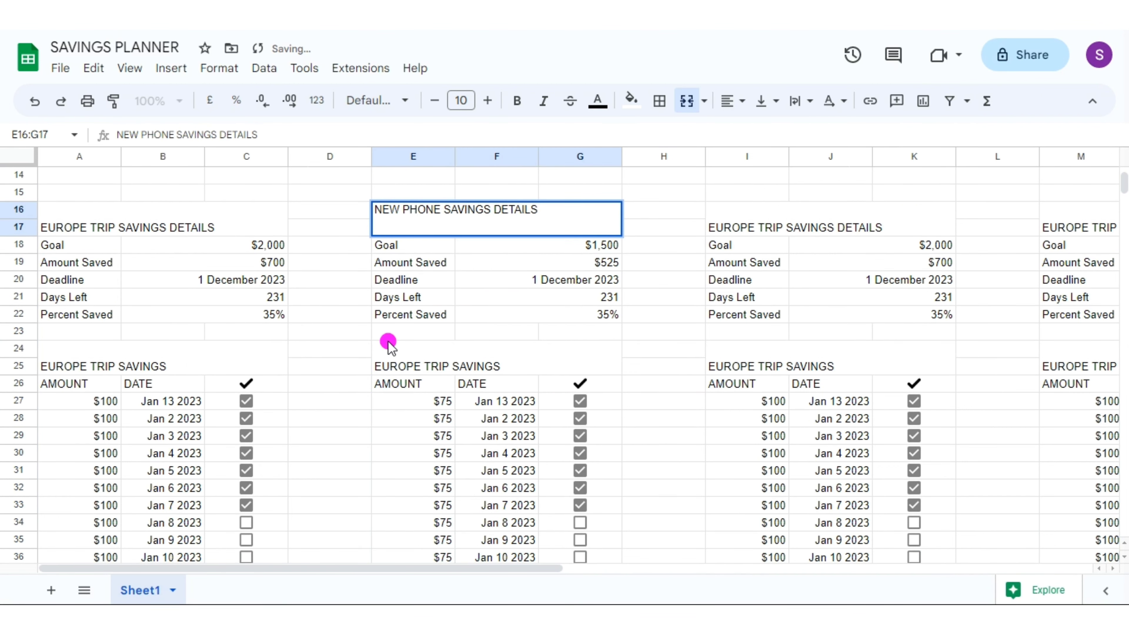
double_click(436, 366)
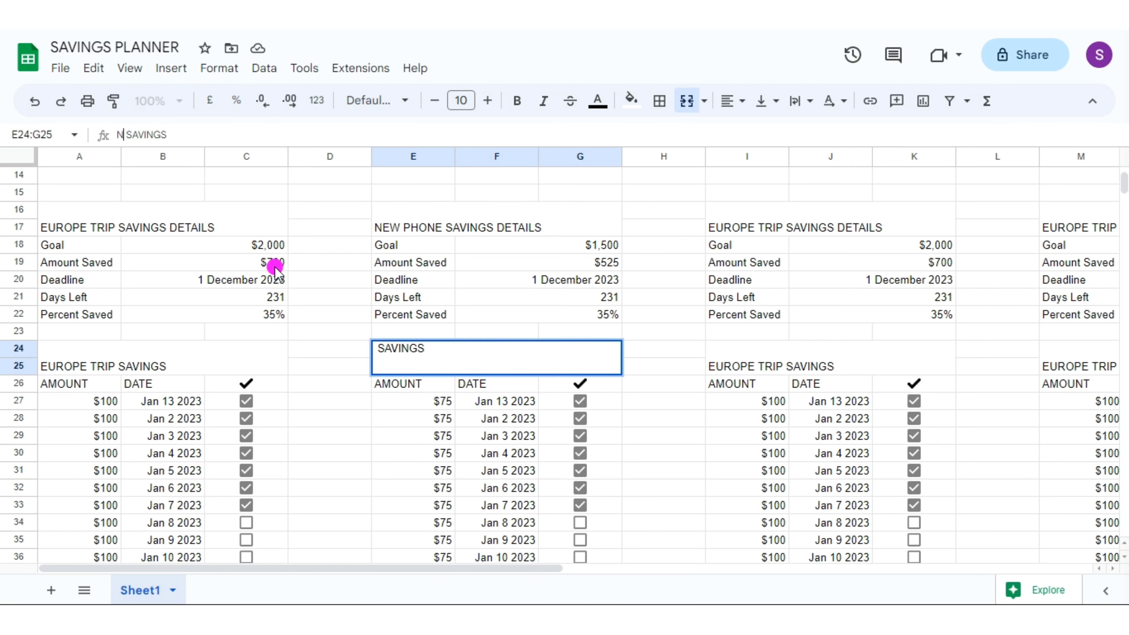
click(773, 229)
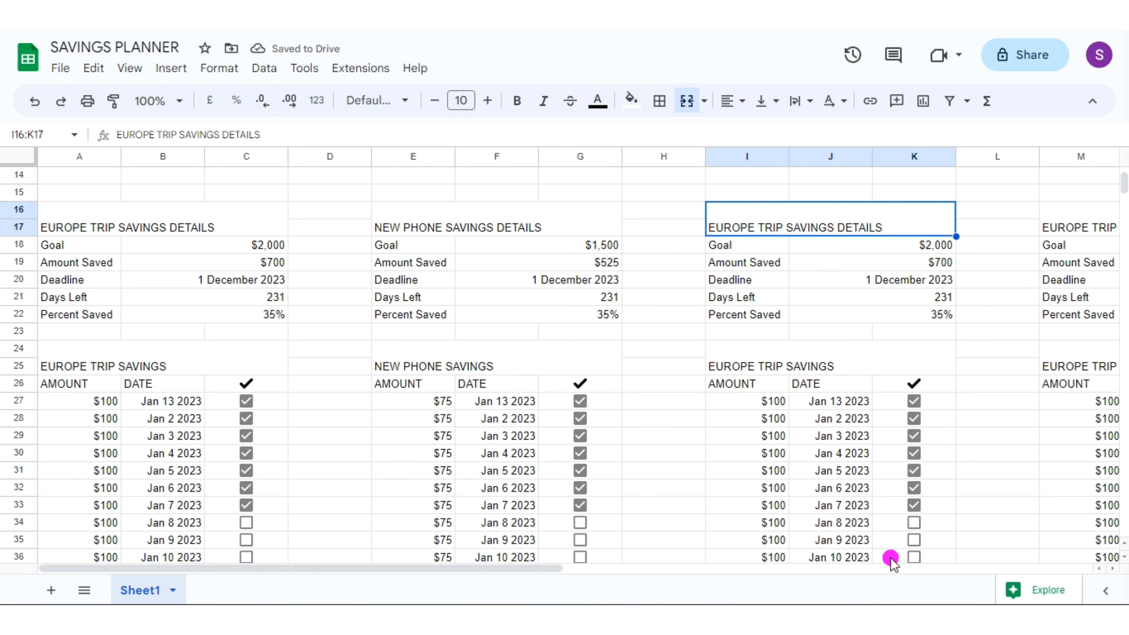
- Check off the Jan 8, Jan 9 and Jan 10 2023 deposits in the New Phone savings list
click(1108, 569)
click(496, 522)
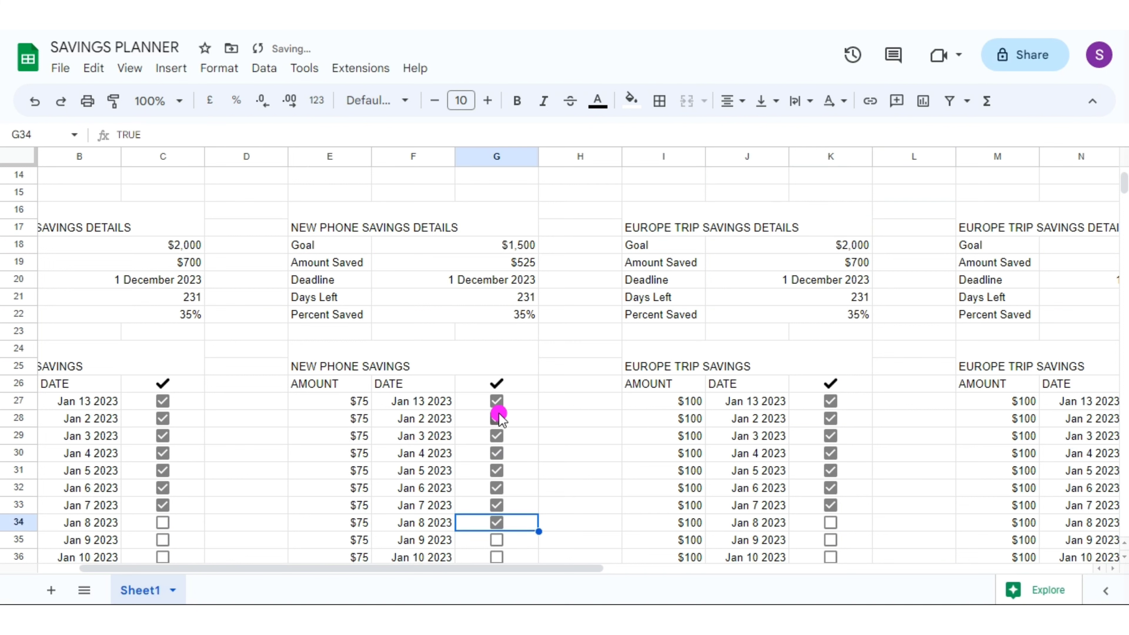
click(496, 540)
click(496, 557)
- Retitle the third tracker's two headings in column I as MOVING SAVINGS DETAILS and MOVING SAVINGS
scroll(517, 400, right, 3)
click(517, 231)
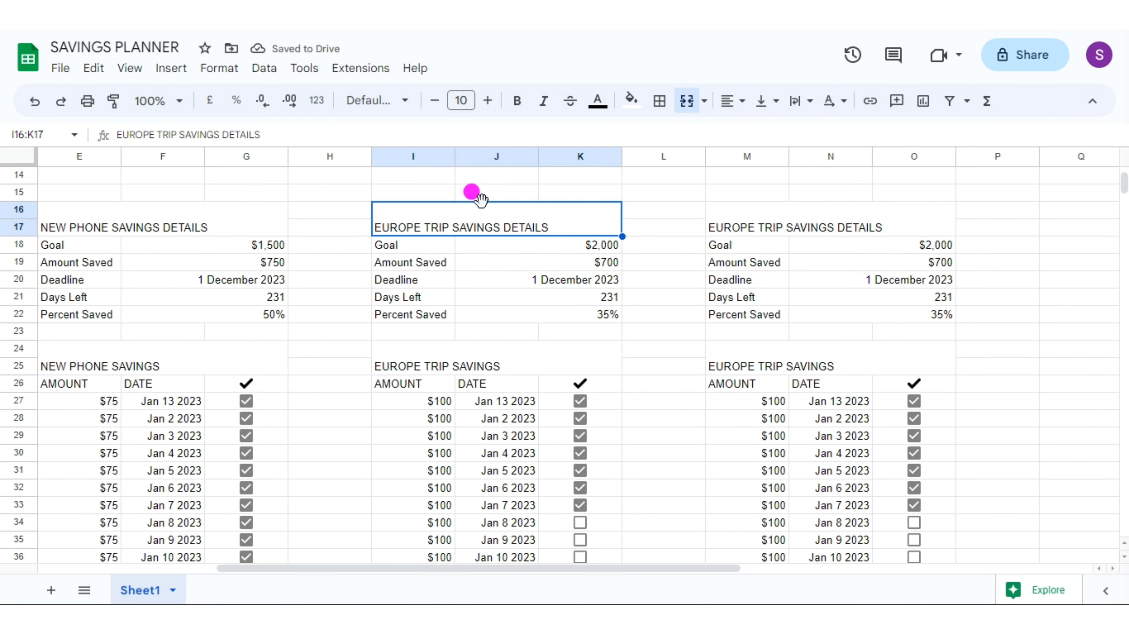
double_click(471, 217)
key(BackSpace)
key(BackSpace)
key(BackSpace)
key(BackSpace)
key(BackSpace)
key(BackSpace)
key(BackSpace)
key(BackSpace)
key(BackSpace)
key(BackSpace)
key(BackSpace)
text(MO)
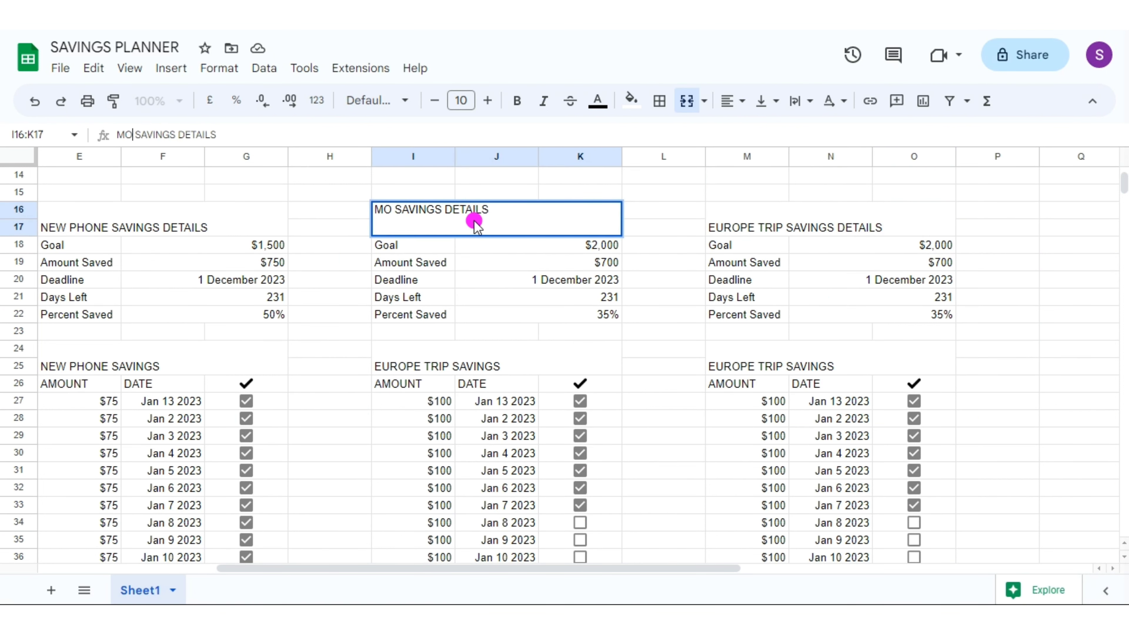
text(VING)
double_click(467, 367)
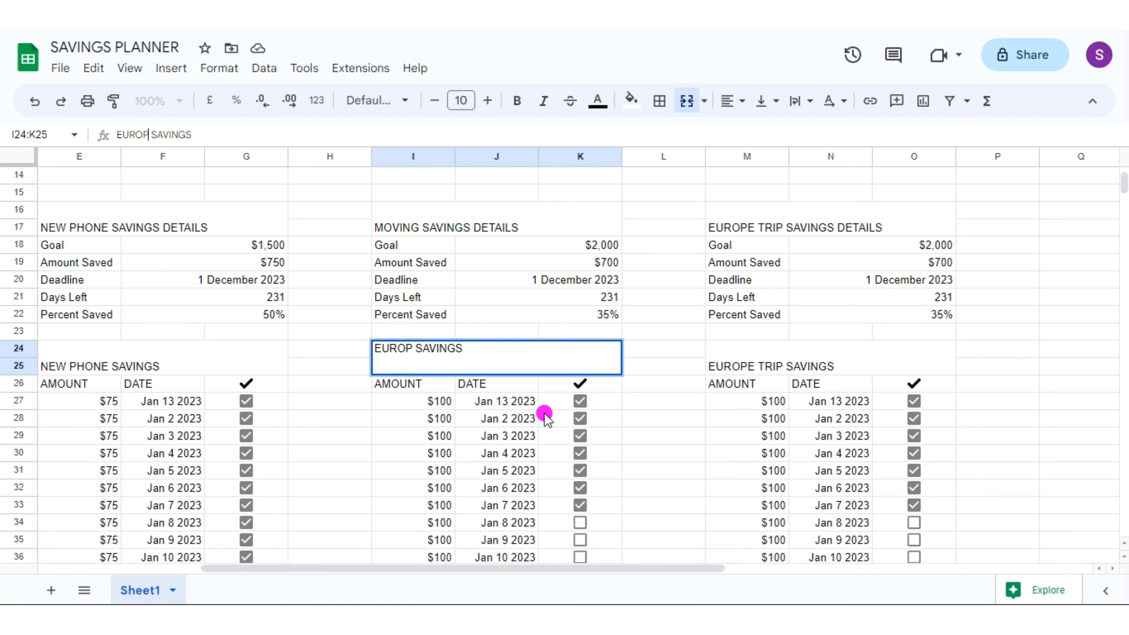
text(G)
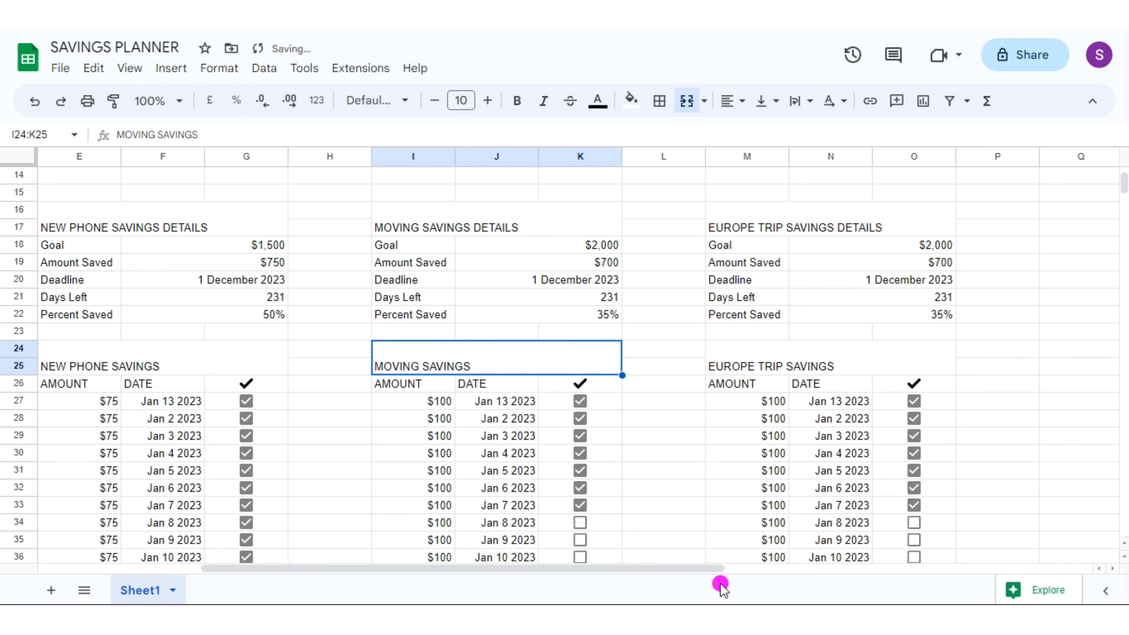
- Set the goal in the Moving savings details to $20,000
click(538, 245)
text(20,000)
key(Return)
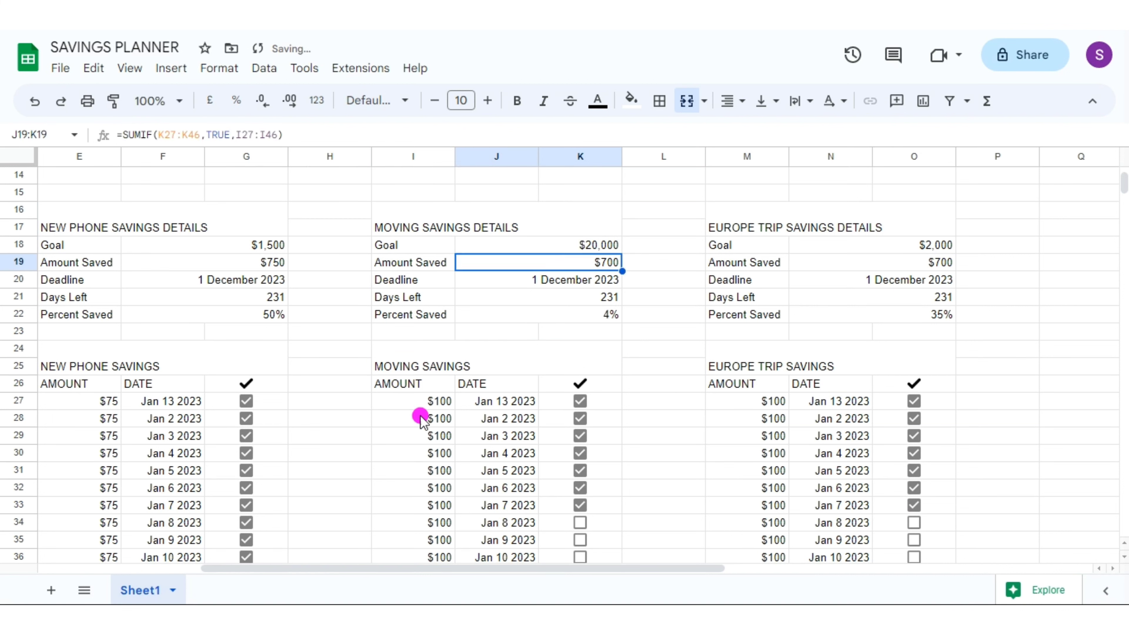
- Set the amounts for all dates in the Moving savings list to $1,000
click(416, 402)
text(1)
drag(455, 409, 445, 516)
click(664, 485)
- Retitle the fourth tracker's two headings in column M as CAR SAVINGS DETAILS and CAR SAVINGS
scroll(810, 311, up, 5)
click(810, 254)
double_click(809, 255)
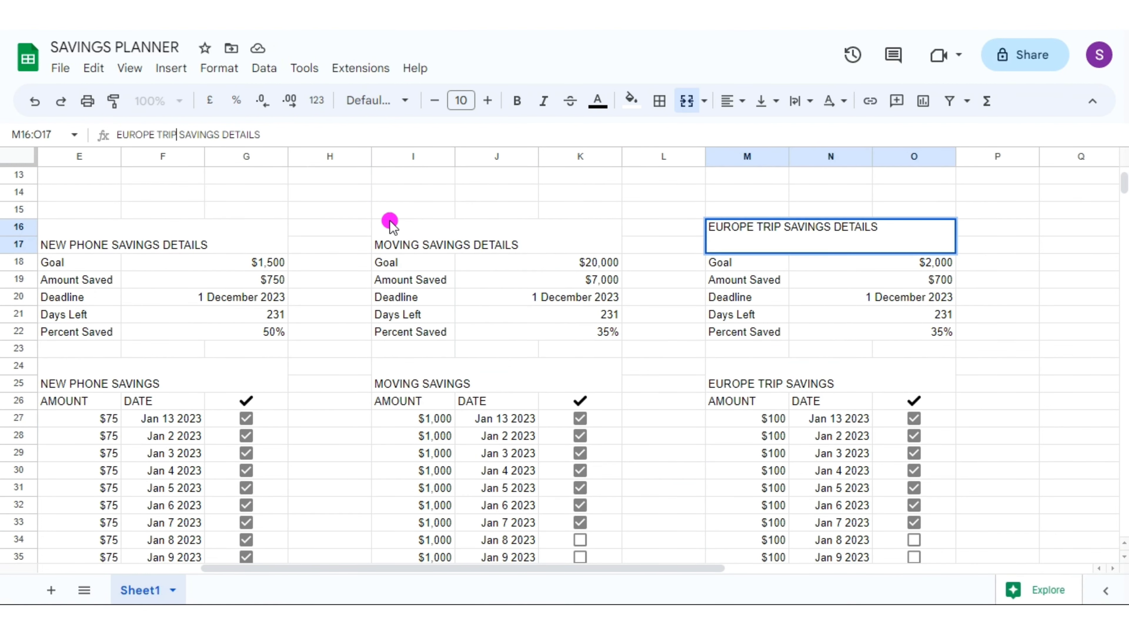
key(BackSpace)
key(BackSpace)
key(BackSpace)
key(BackSpace)
key(BackSpace)
key(BackSpace)
key(BackSpace)
key(BackSpace)
key(BackSpace)
text(CAR)
key(Return)
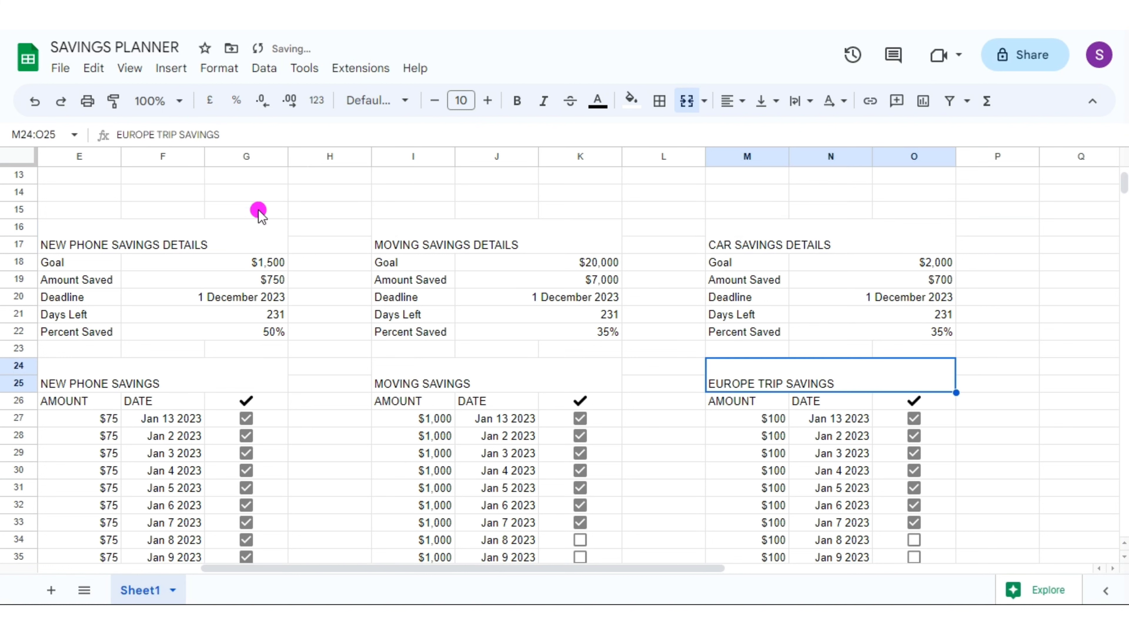
key(Return)
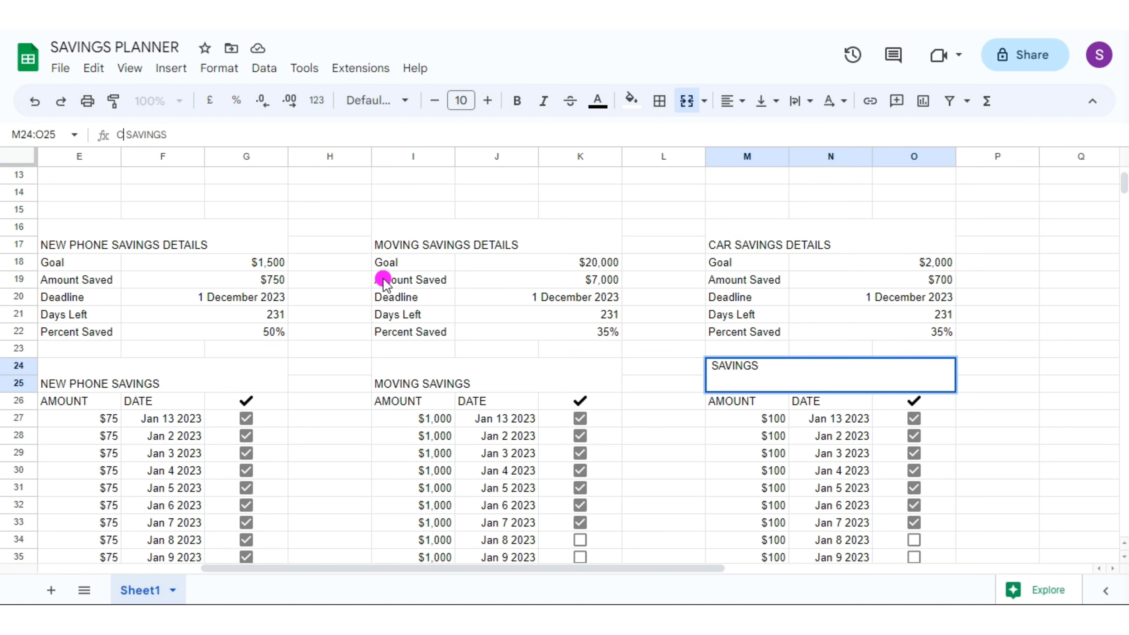
click(733, 416)
- Uncheck the Jan 7, Jan 6 and Jan 5 2023 deposits in the Moving savings list
click(580, 522)
click(580, 505)
click(580, 488)
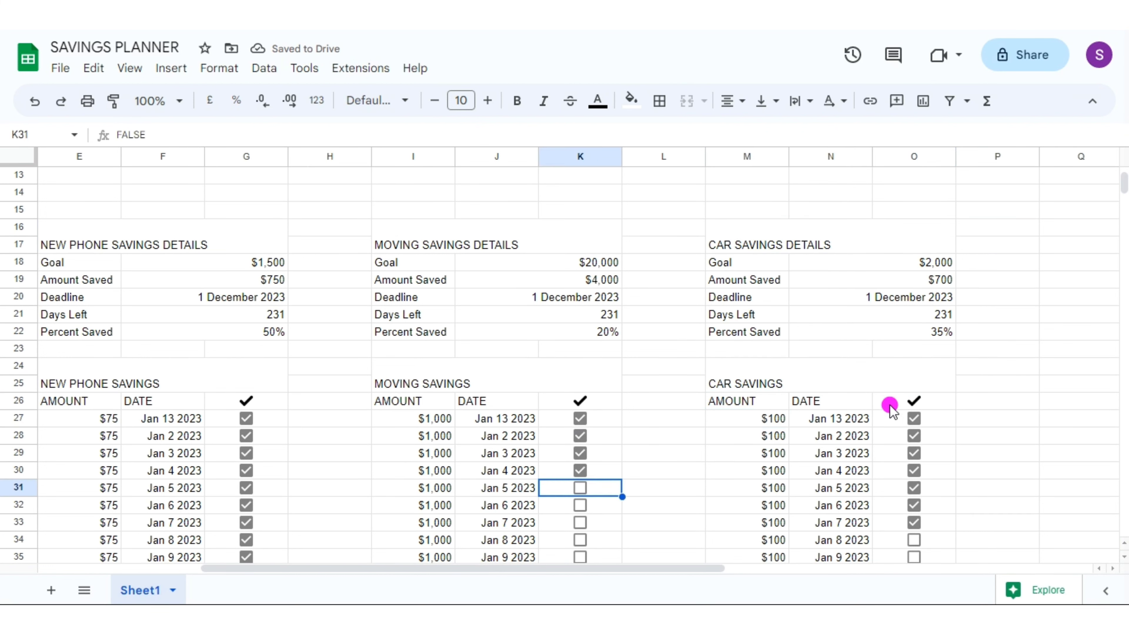
- Set the goal in the Car savings details to $7,000
click(747, 418)
click(871, 262)
text(70)
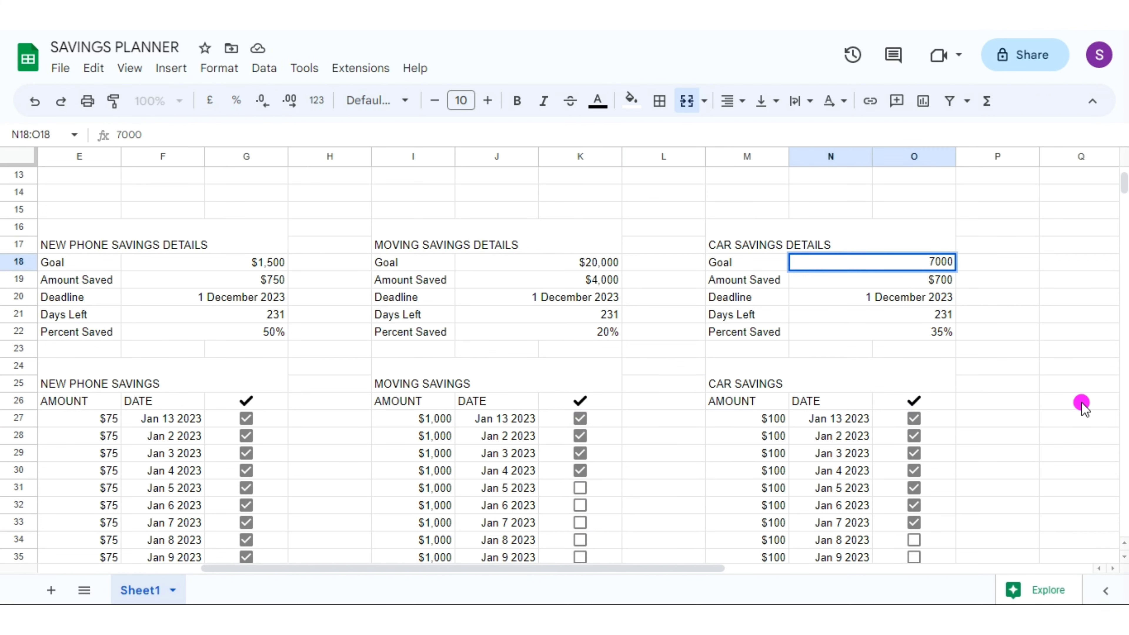
- Set the amounts for all dates in the Car savings list to $350
click(747, 418)
text(350)
key(Return)
click(768, 423)
drag(789, 426, 786, 460)
click(1067, 449)
- Check off further deposits in the Car savings list, including Jan 8 and Jan 9 2023
click(913, 331)
scroll(1126, 543, up, 5)
scroll(1124, 543, left, 4)
scroll(1125, 556, down, 3)
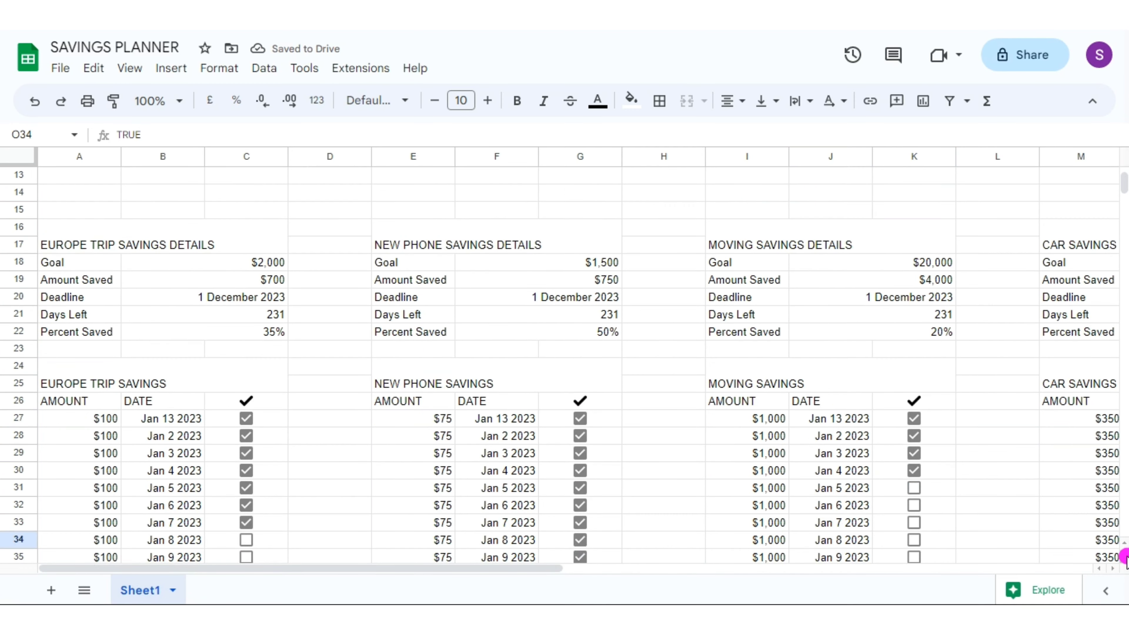
- Change the whole sheet's font to Josefin Sans and its font size to 12
scroll(1121, 544, down, 3)
scroll(325, 403, up, 2)
click(326, 402)
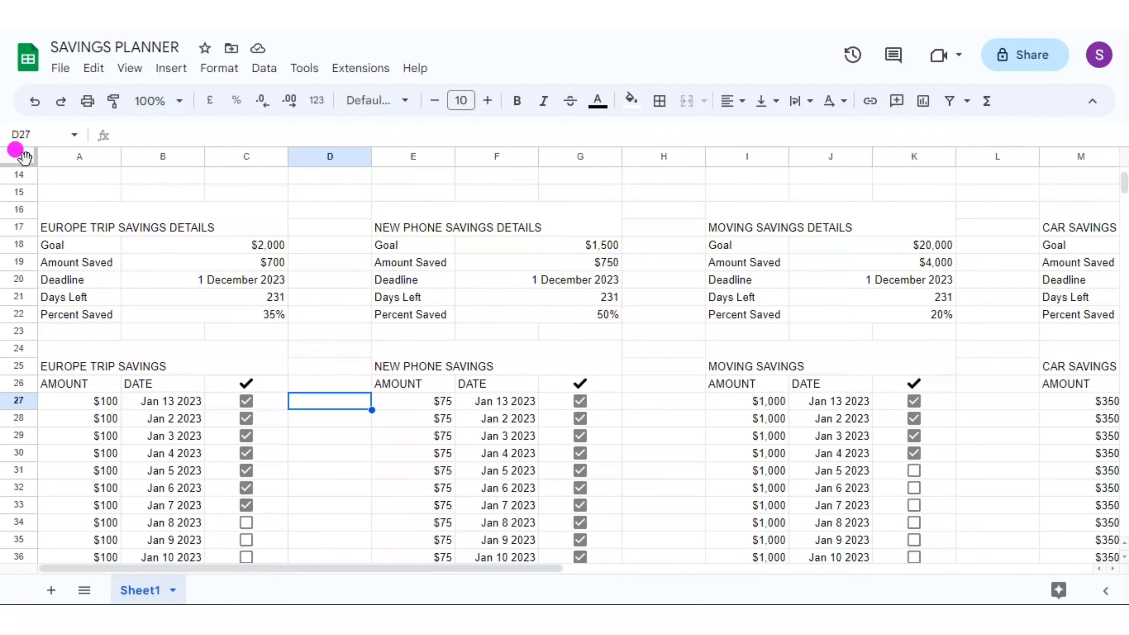
click(21, 157)
click(402, 101)
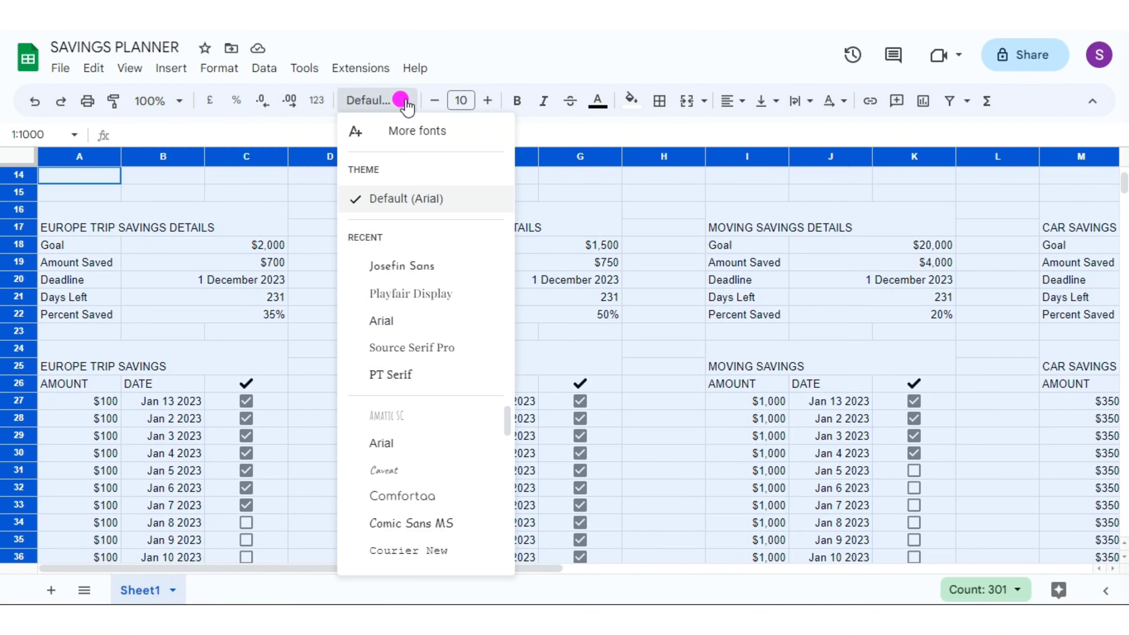
click(400, 267)
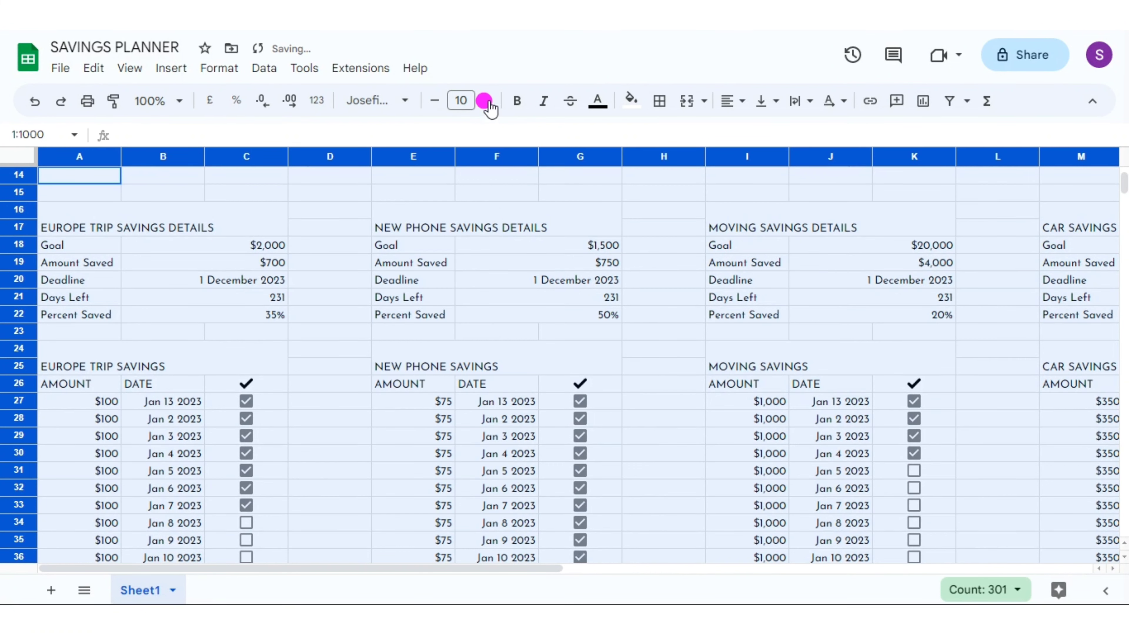
click(488, 111)
click(487, 111)
- Centre the four SAVINGS DETAILS headings horizontally and vertically and make them bold
key(Down)
key(Down)
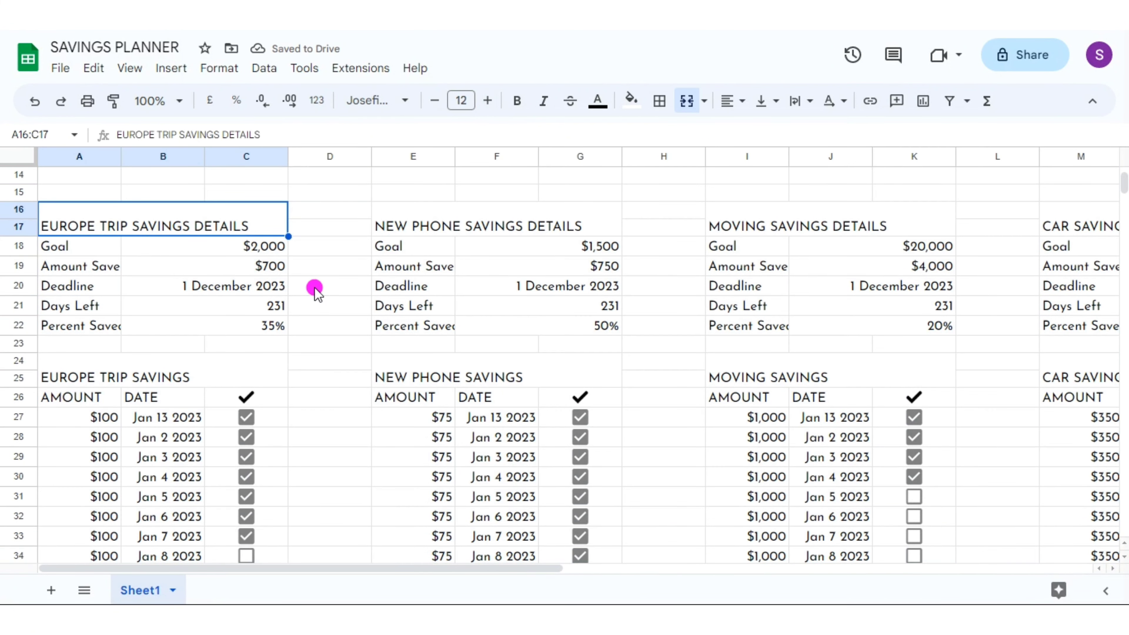
ctrl+click(497, 219)
ctrl+click(743, 220)
ctrl+click(1080, 218)
click(732, 100)
click(758, 131)
click(765, 101)
click(788, 131)
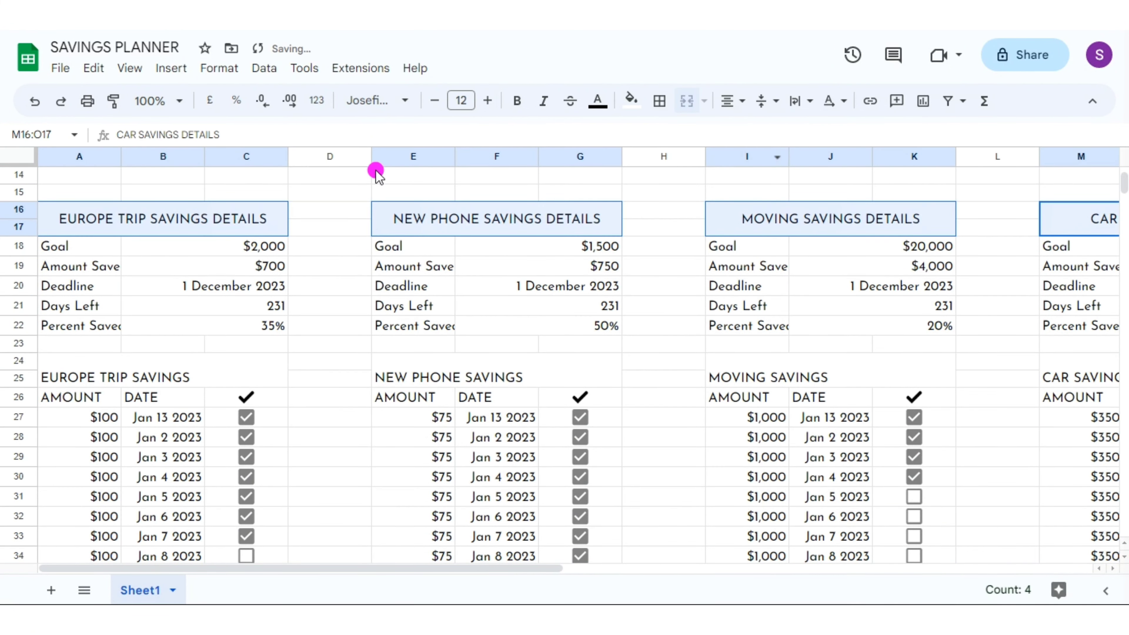
click(515, 107)
- Centre the four savings list titles and their row 26 column headers horizontally and vertically, and make them bold
click(178, 369)
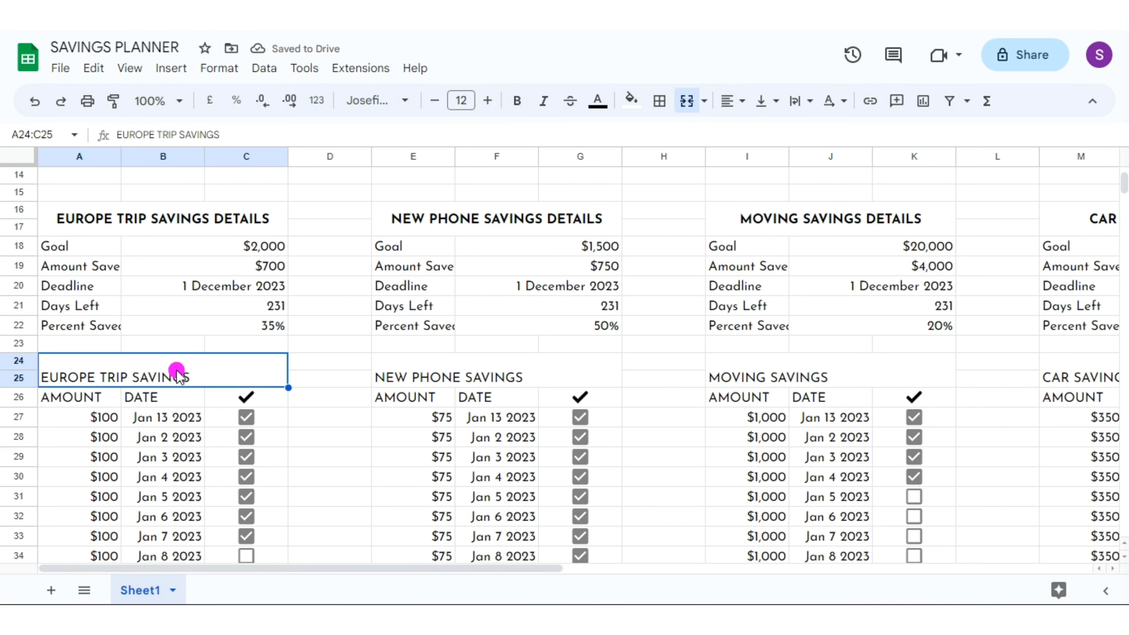
ctrl+click(603, 376)
ctrl+click(831, 374)
ctrl+click(1080, 376)
drag(67, 397, 264, 396)
drag(405, 397, 572, 404)
drag(738, 398, 1080, 397)
click(1112, 568)
click(736, 102)
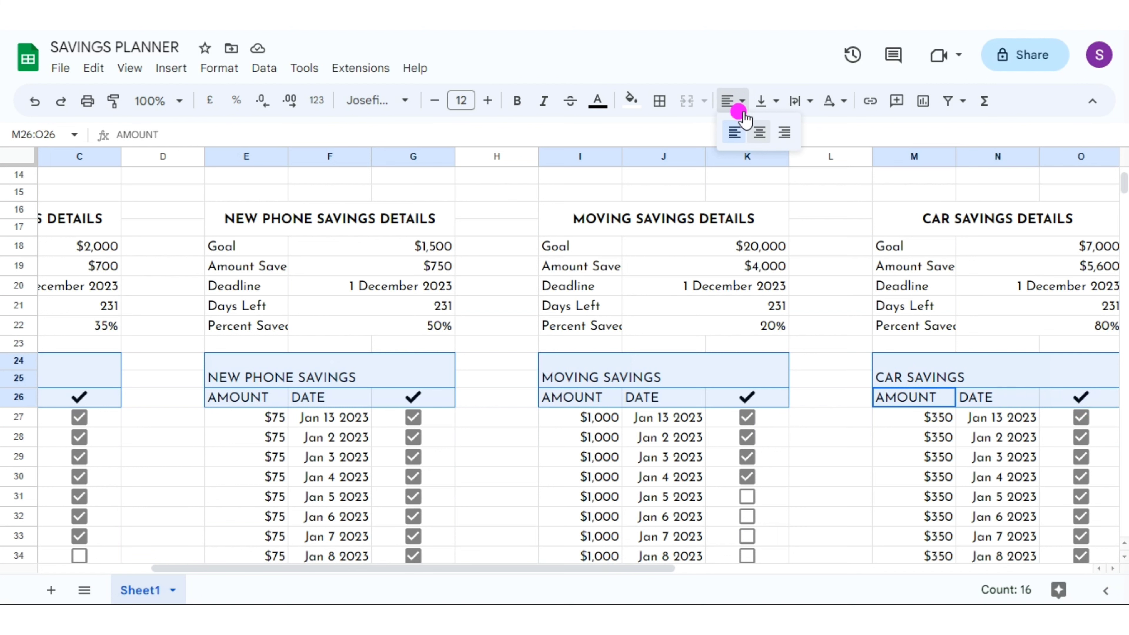
click(759, 132)
click(767, 101)
click(790, 134)
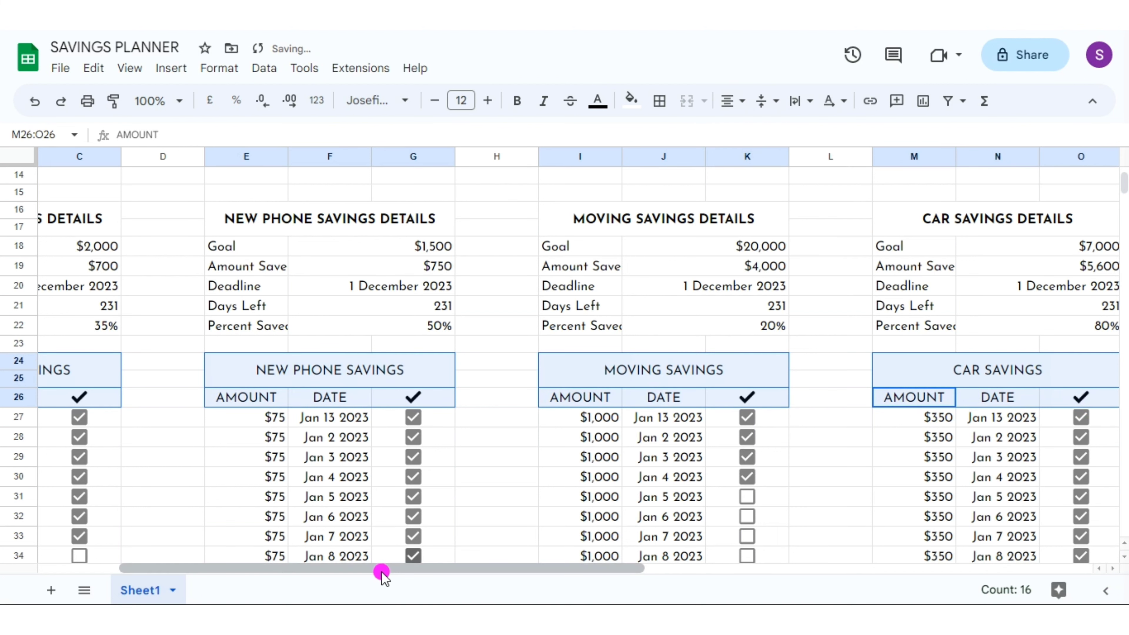
drag(379, 569, 56, 568)
key(ctrl+b)
click(316, 429)
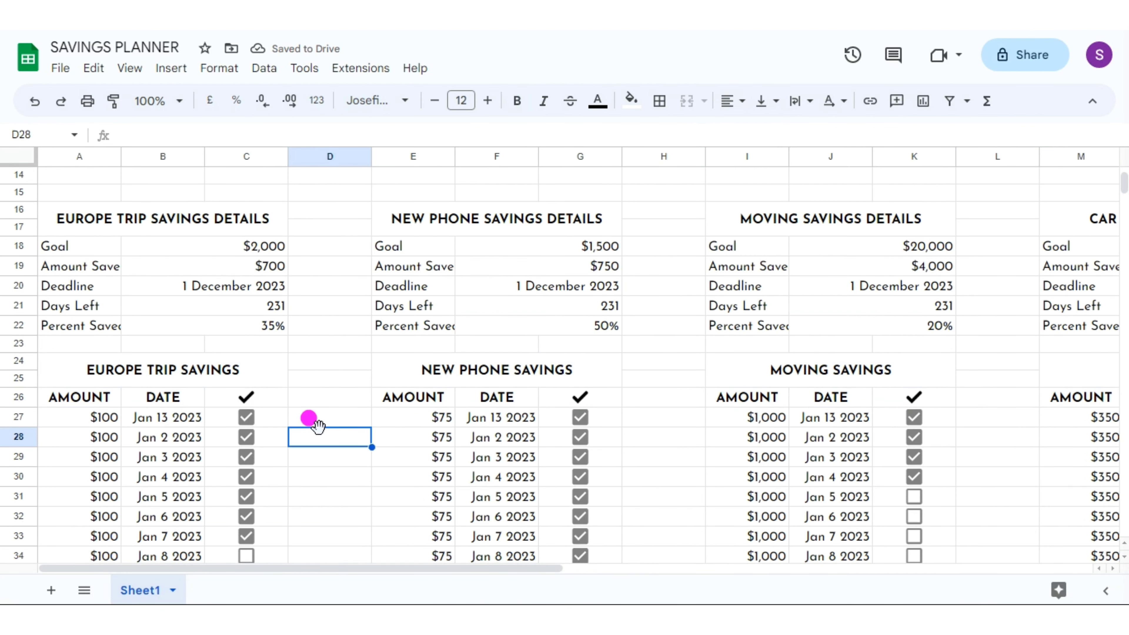
- Widen columns A and E to fit their labels, and narrow checkbox columns C and G and spacer columns D and H
drag(121, 155, 171, 156)
drag(336, 156, 307, 156)
drag(392, 155, 441, 155)
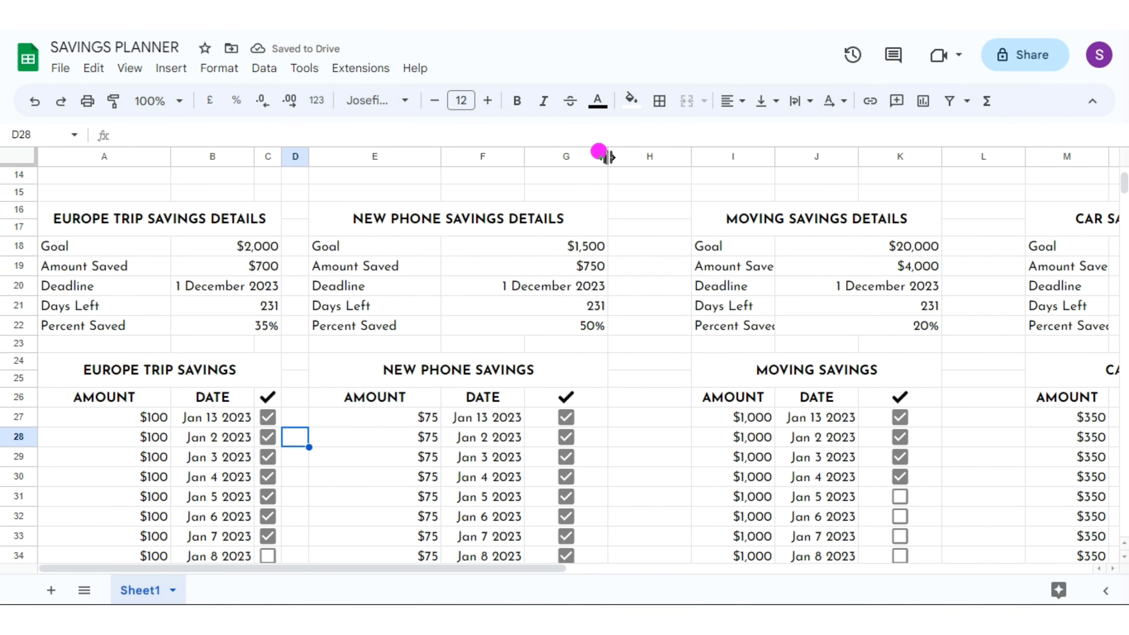
drag(608, 157, 579, 155)
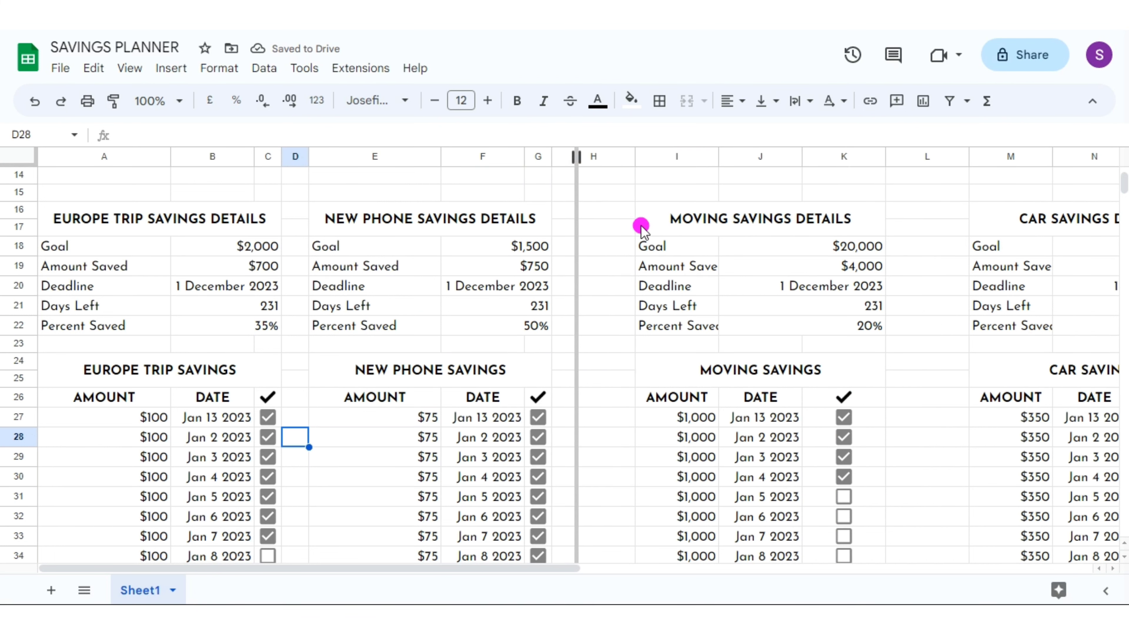
- Widen columns I and M to fit their labels, and narrow checkbox columns K and O and spacer column L
drag(661, 156, 715, 156)
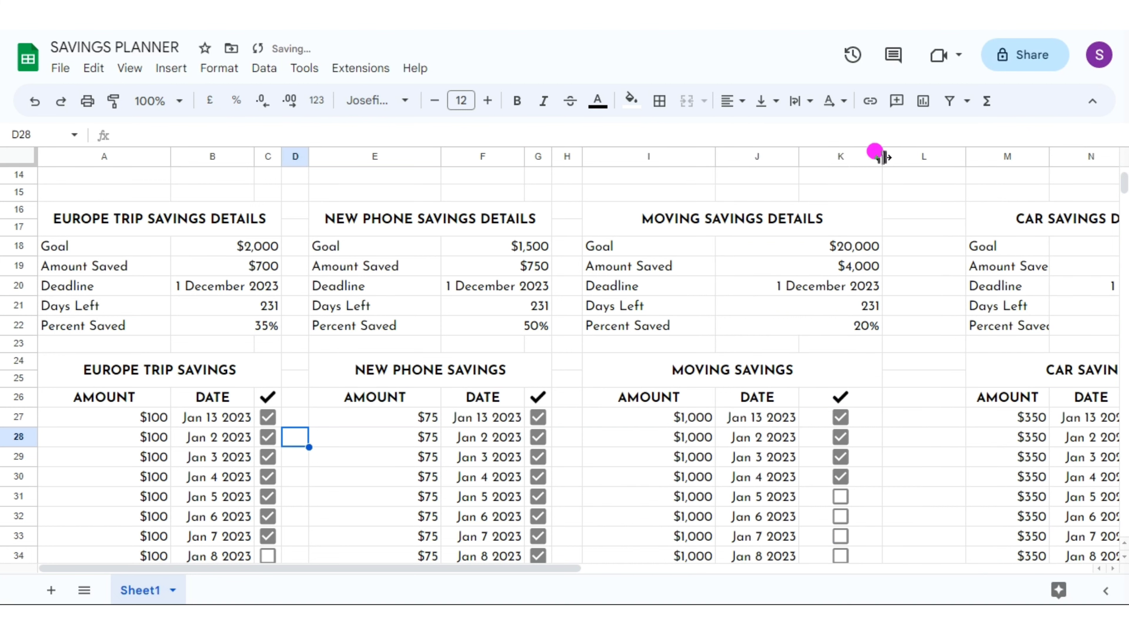
drag(799, 157, 825, 161)
scroll(990, 396, right, 3)
drag(448, 155, 445, 155)
drag(771, 156, 710, 155)
drag(708, 155, 711, 156)
drag(801, 156, 849, 155)
drag(933, 157, 951, 156)
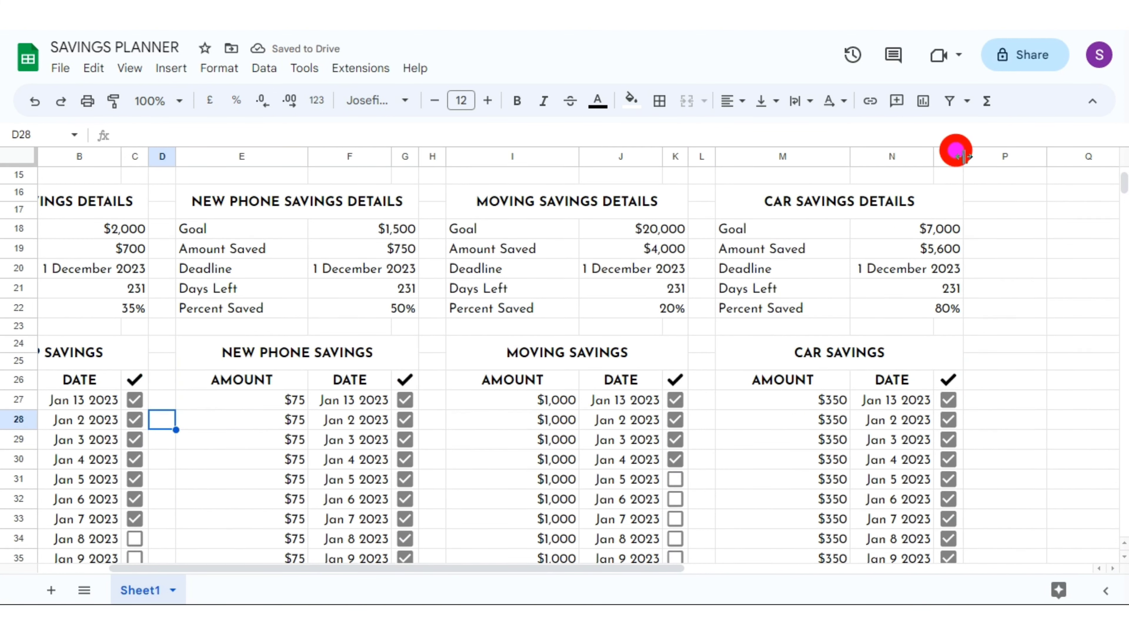
- Widen the date columns B, F, J and N slightly so the four trackers have similar widths
scroll(154, 227, left, 3)
drag(255, 156, 297, 156)
drag(596, 155, 629, 155)
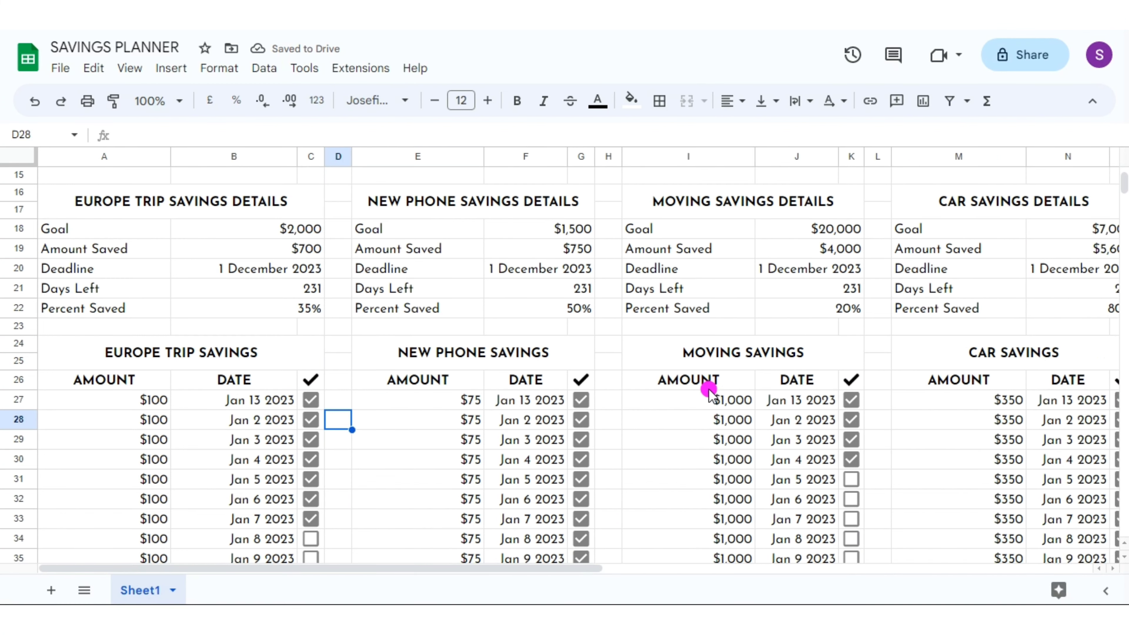
drag(297, 155, 284, 156)
drag(553, 154, 549, 155)
drag(858, 156, 910, 219)
scroll(884, 156, right, 6)
scroll(229, 402, left, 6)
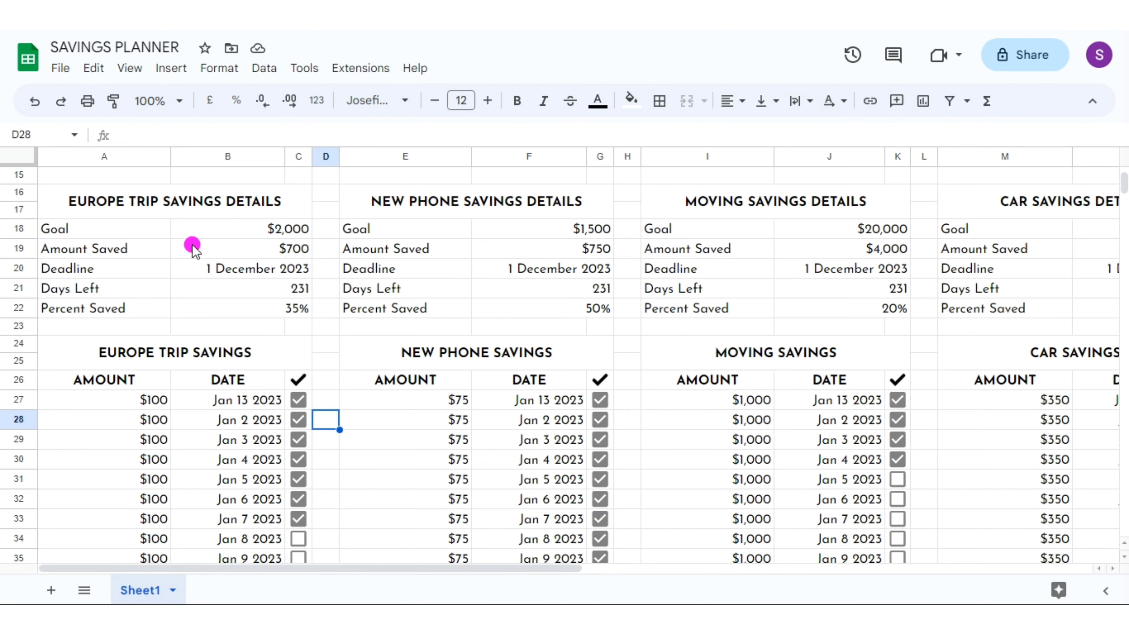
- Centre the values in rows 18 to 22 horizontally in all four savings details tables
drag(214, 228, 246, 310)
drag(522, 272, 529, 308)
drag(829, 229, 830, 308)
click(1112, 569)
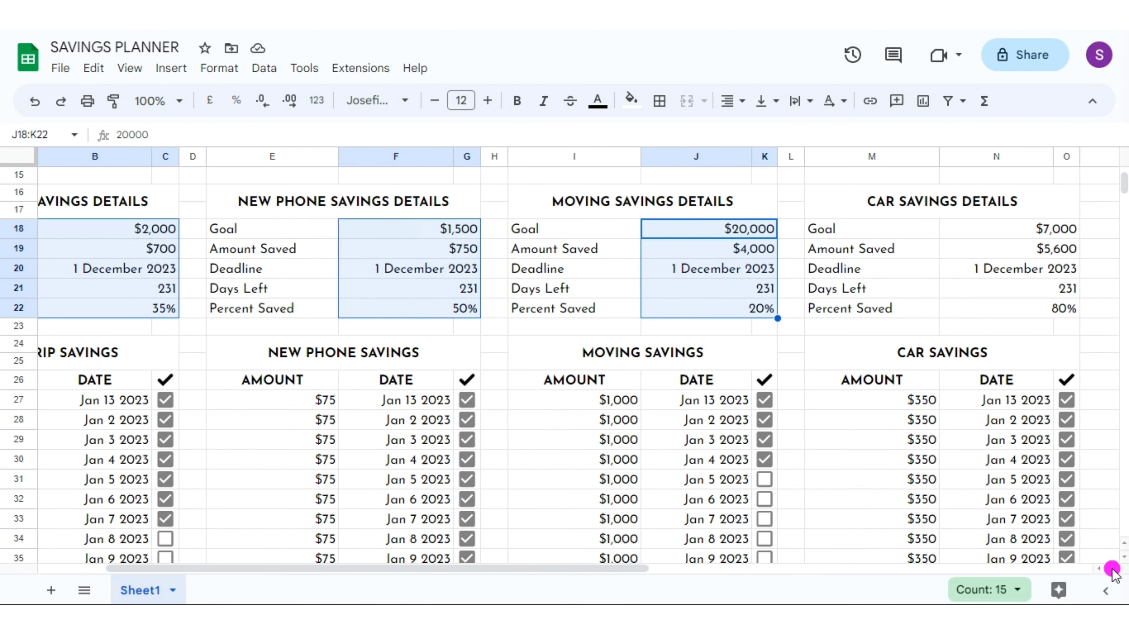
drag(1009, 228, 1009, 308)
click(733, 101)
click(758, 131)
drag(278, 572, 212, 571)
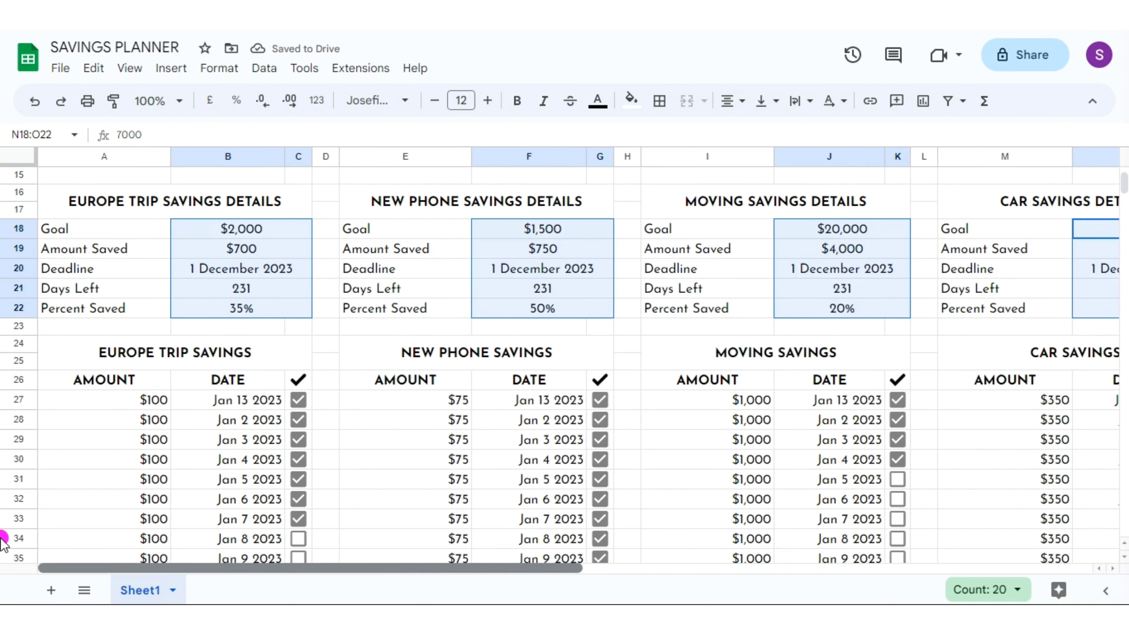
- Centre the amounts in rows 27 to 46 of columns A, E, I and M horizontally
drag(93, 400, 126, 591)
drag(437, 514, 441, 187)
drag(734, 213, 738, 534)
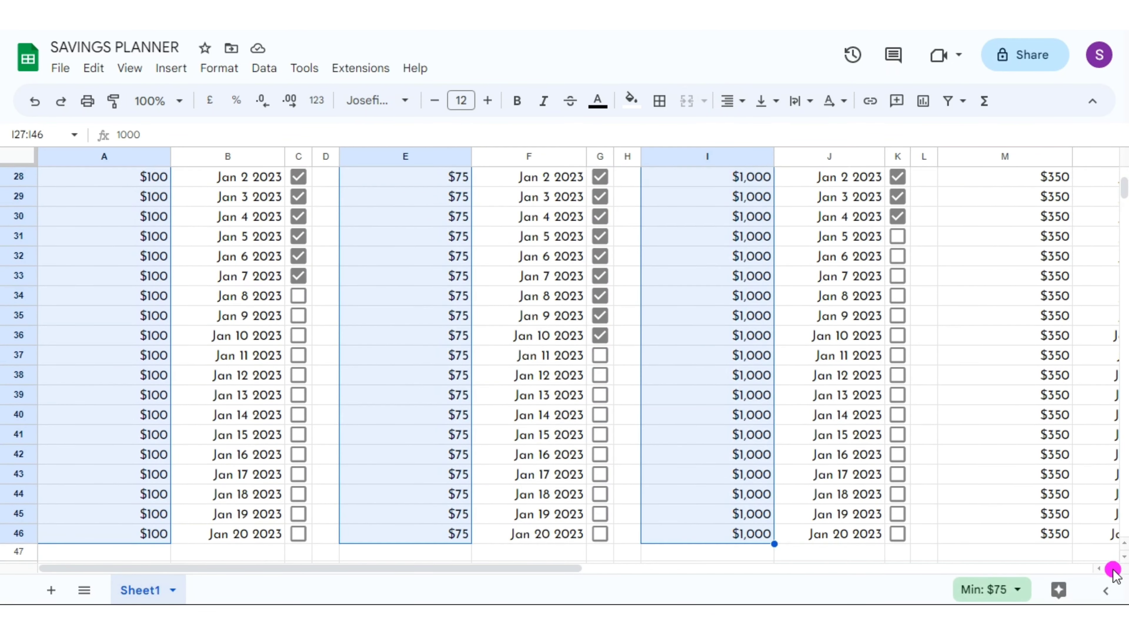
click(1114, 569)
scroll(877, 227, up, 2)
drag(877, 227, 915, 577)
click(735, 99)
click(755, 133)
- Left-align the dates in rows 27 to 46 of columns B, F, J and N
click(1098, 569)
scroll(201, 236, up, 2)
click(201, 233)
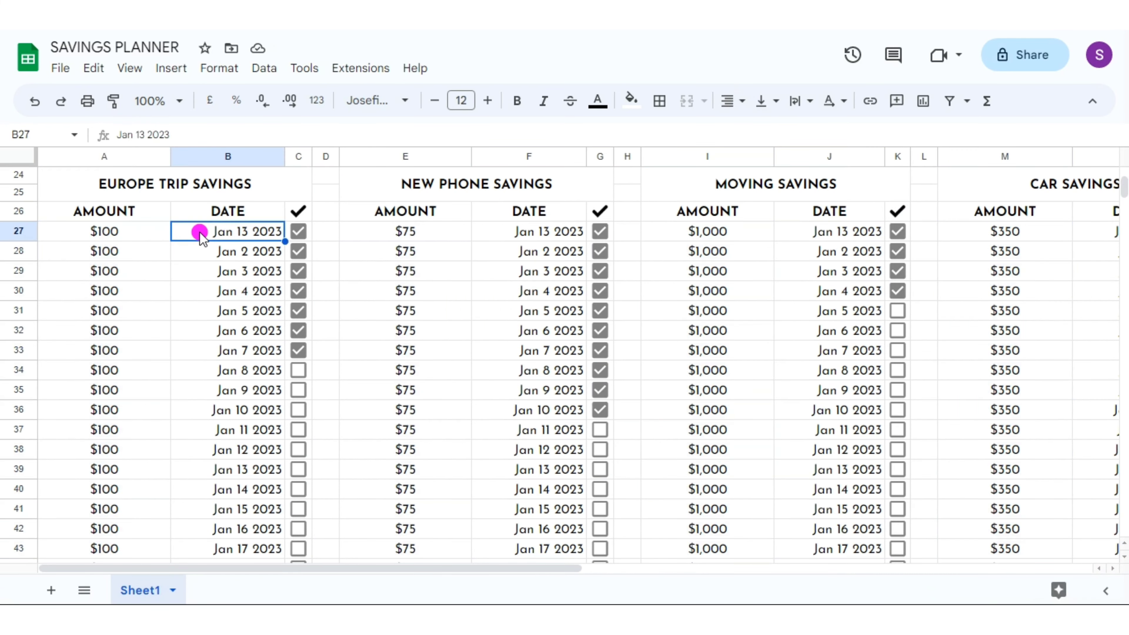
drag(201, 236, 243, 578)
drag(559, 496, 546, 151)
drag(830, 216, 839, 578)
click(1113, 569)
click(1114, 569)
scroll(827, 231, up, 2)
drag(827, 232, 878, 538)
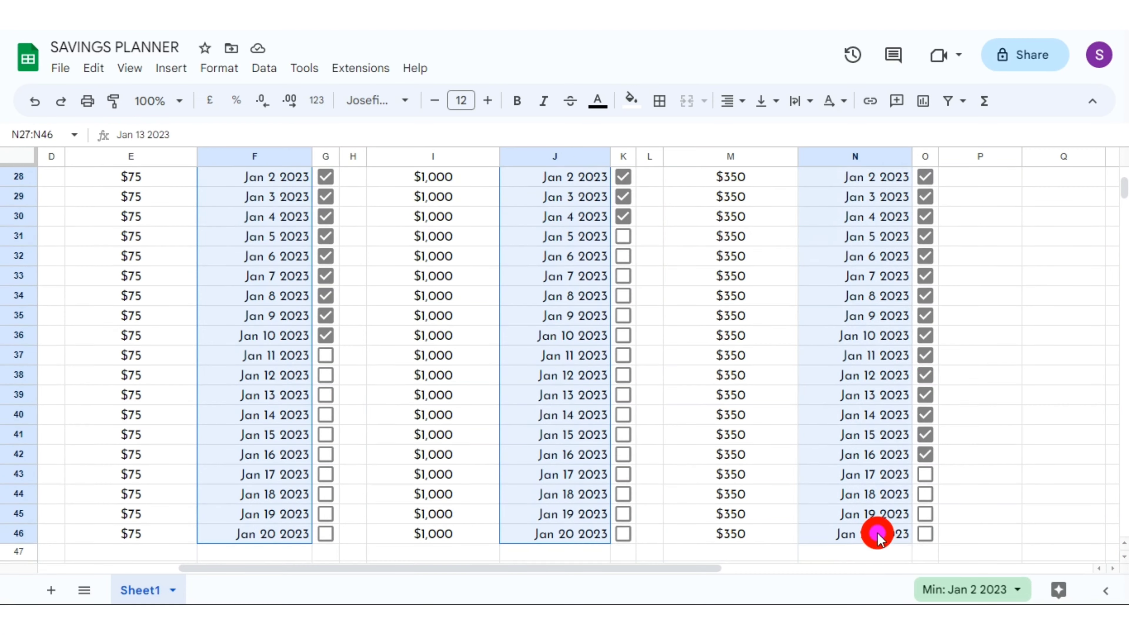
click(737, 100)
click(734, 140)
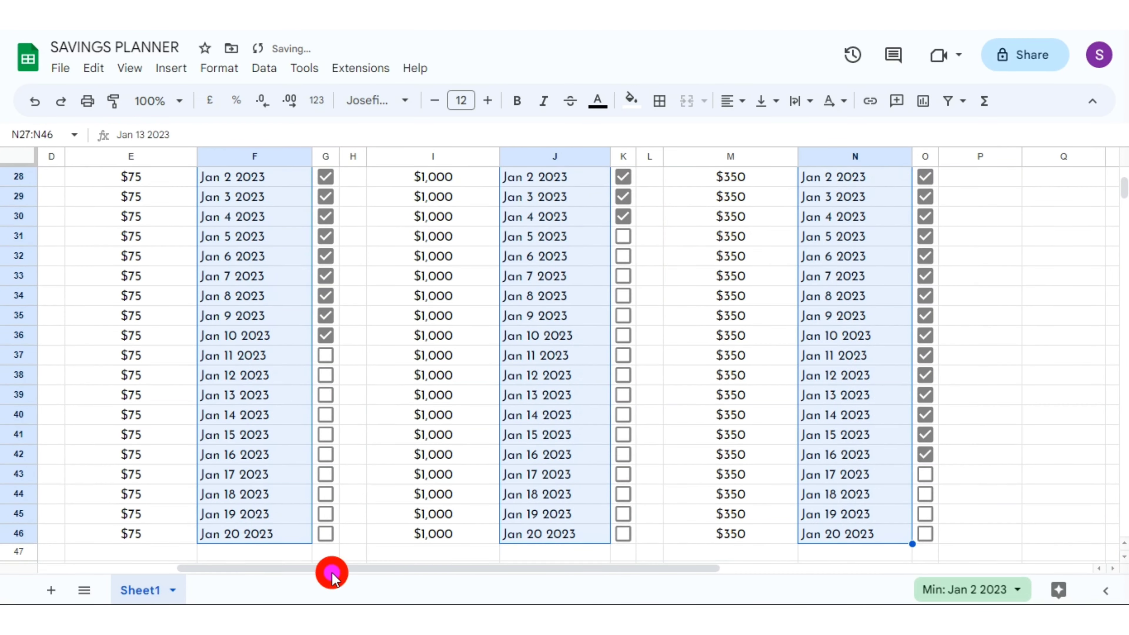
scroll(328, 572, up, 2)
scroll(318, 355, left, 3)
click(308, 270)
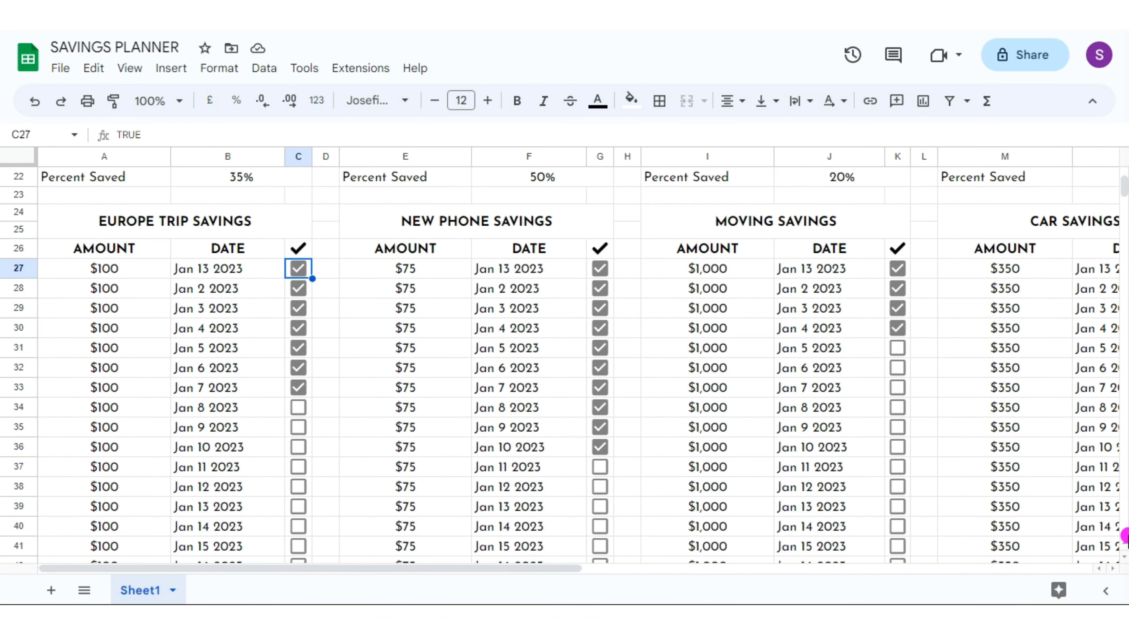
- Create a conditional formatting rule for A27:A46 using the custom formula =C27=TRUE
scroll(1125, 538, up, 4)
scroll(1125, 543, down, 2)
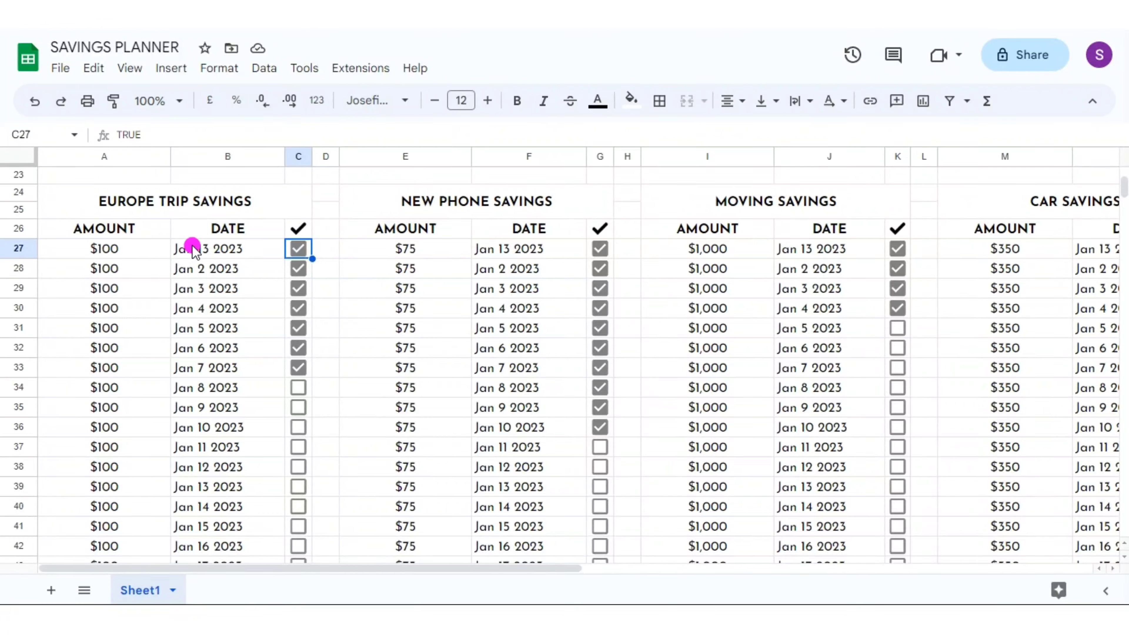
drag(160, 247, 118, 539)
click(219, 68)
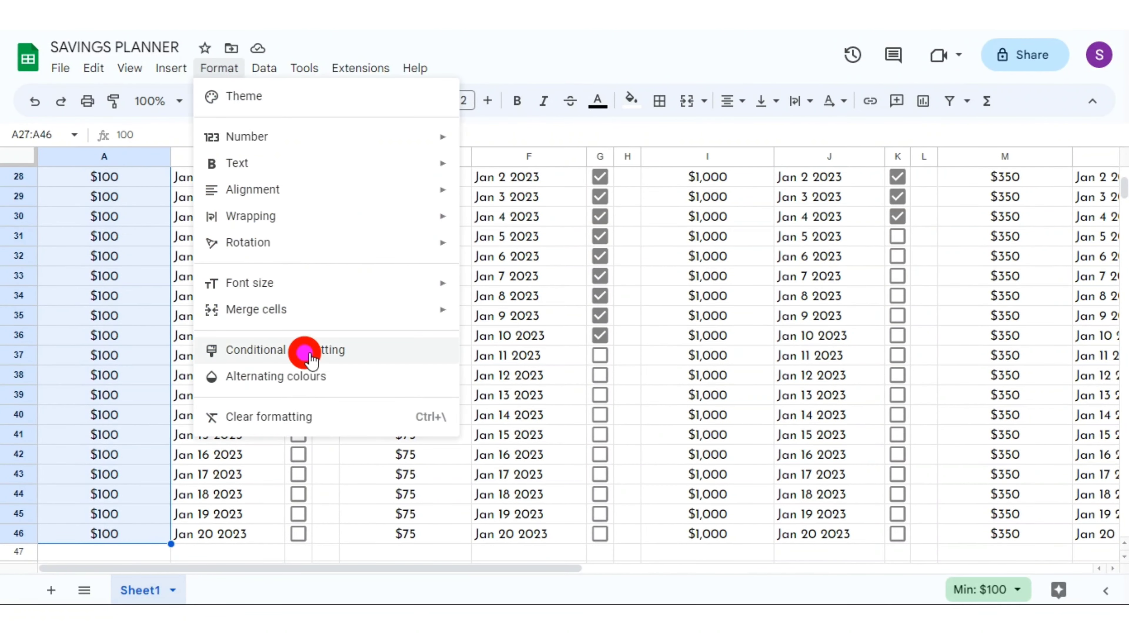
click(302, 353)
click(1087, 336)
scroll(958, 577, down, 5)
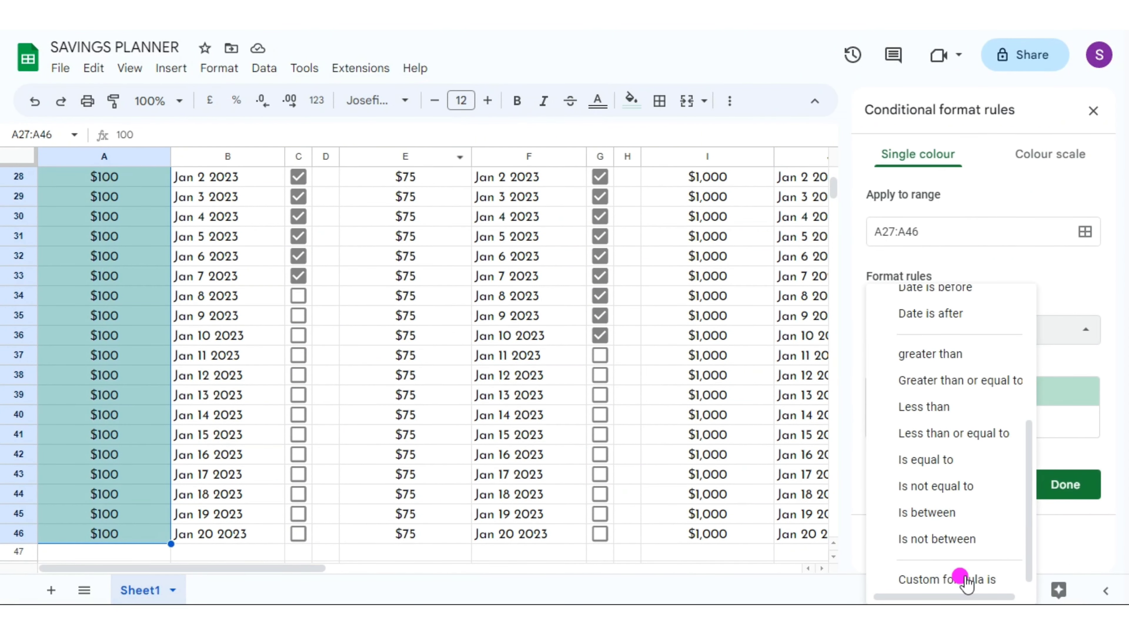
click(957, 577)
click(927, 363)
text(=)
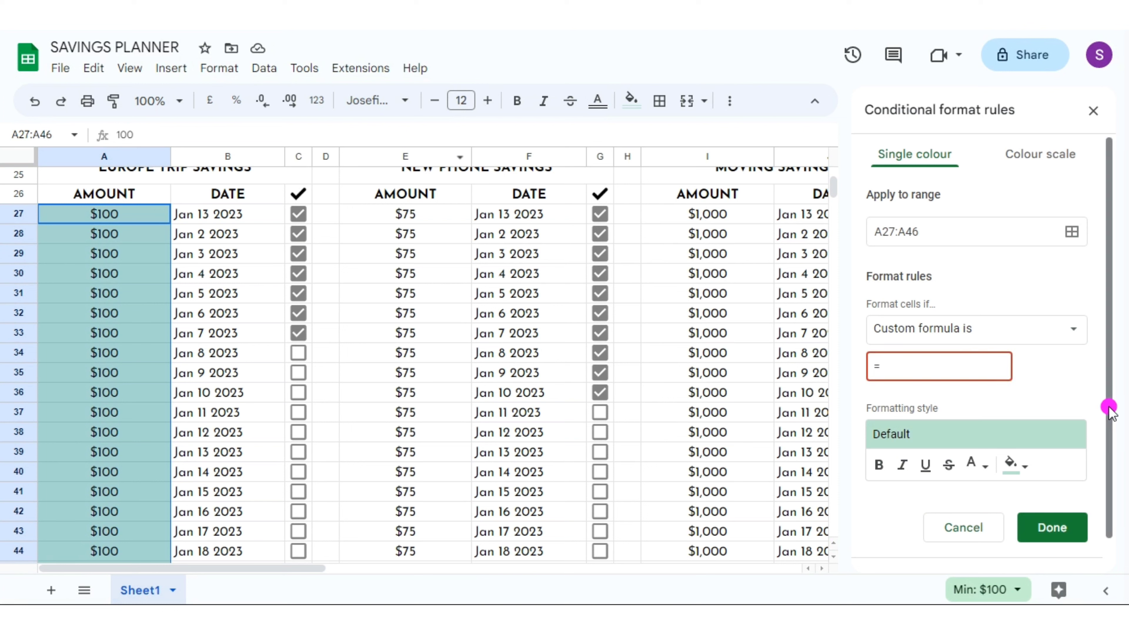
text(C27=TRUE)
- Style the rule for the Europe trip amounts with light grey text and no fill
click(975, 466)
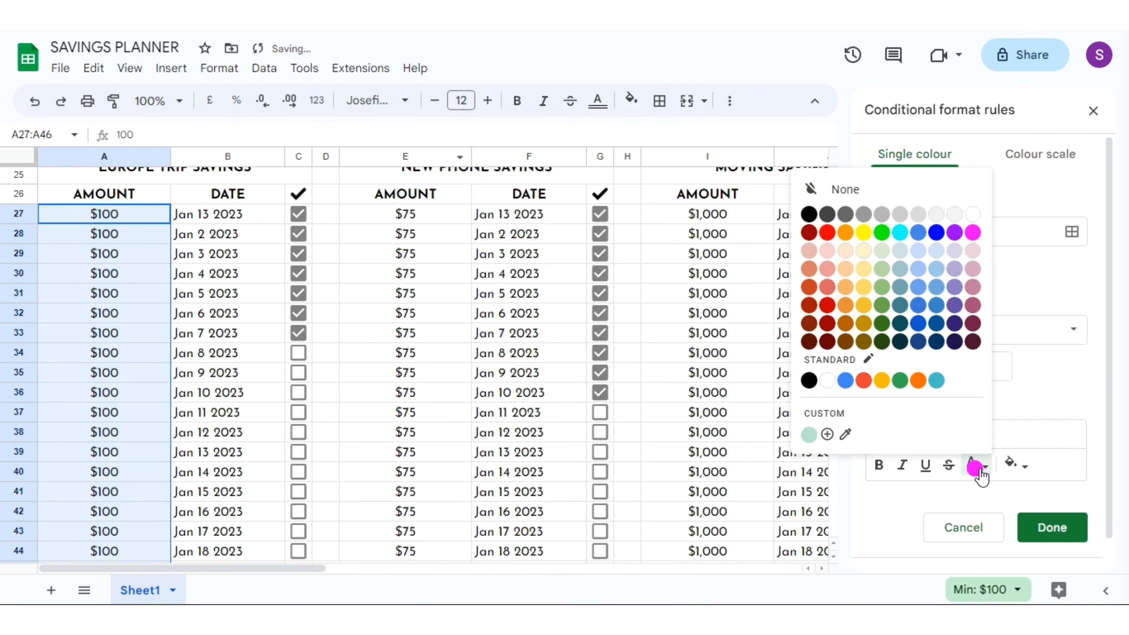
click(919, 214)
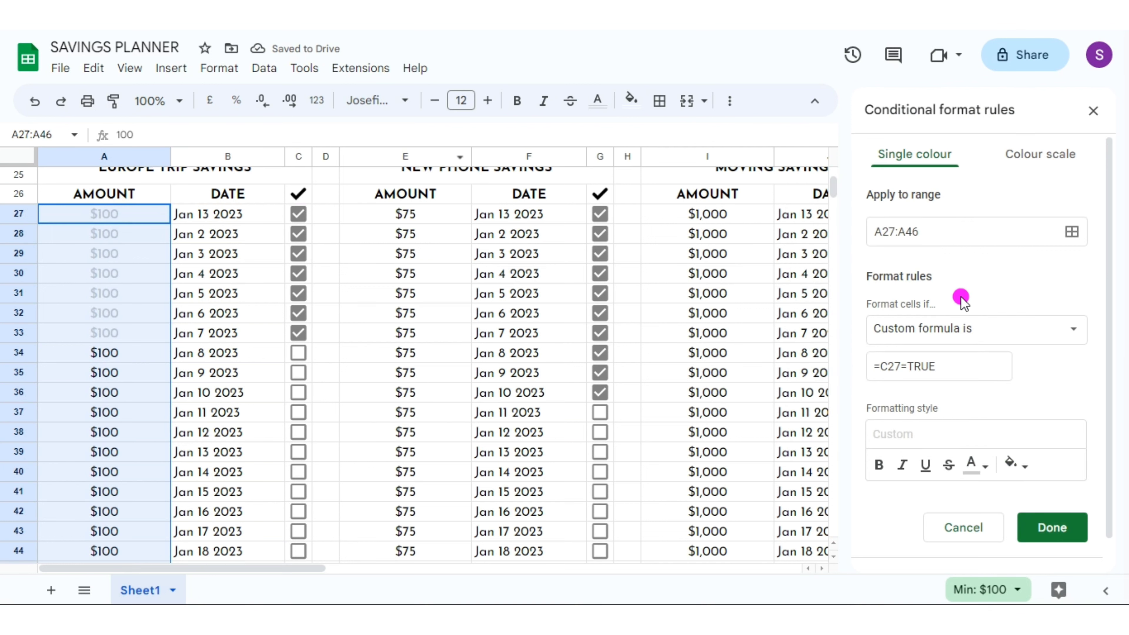
click(975, 466)
click(915, 217)
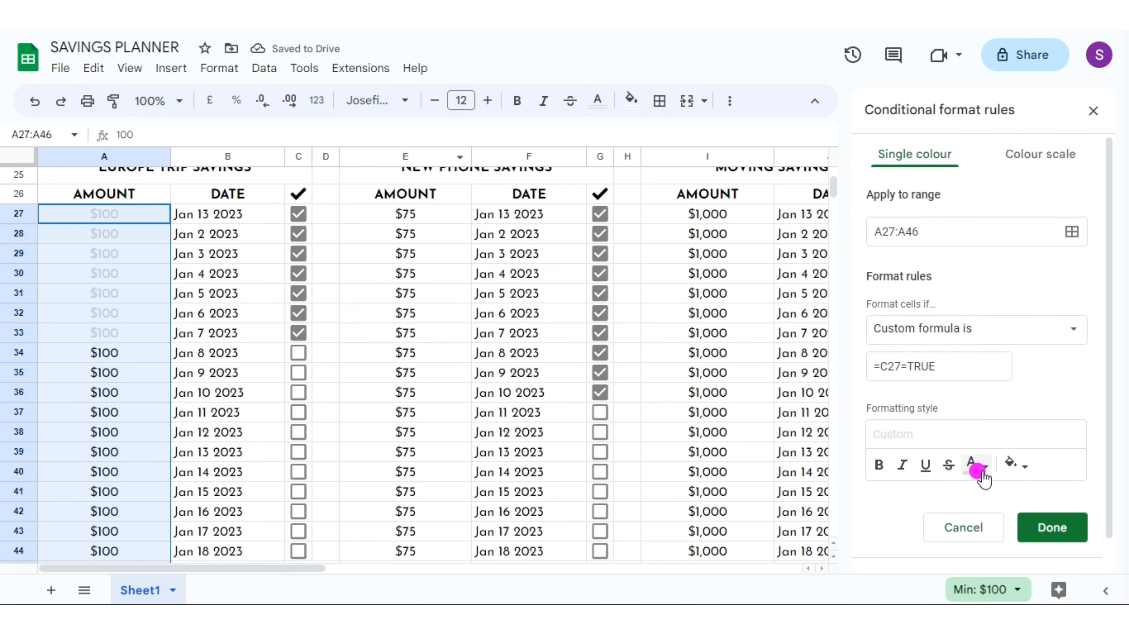
- Extend the amount rule to the ranges E27:E46, I27:I46 and M27:M46
click(1071, 231)
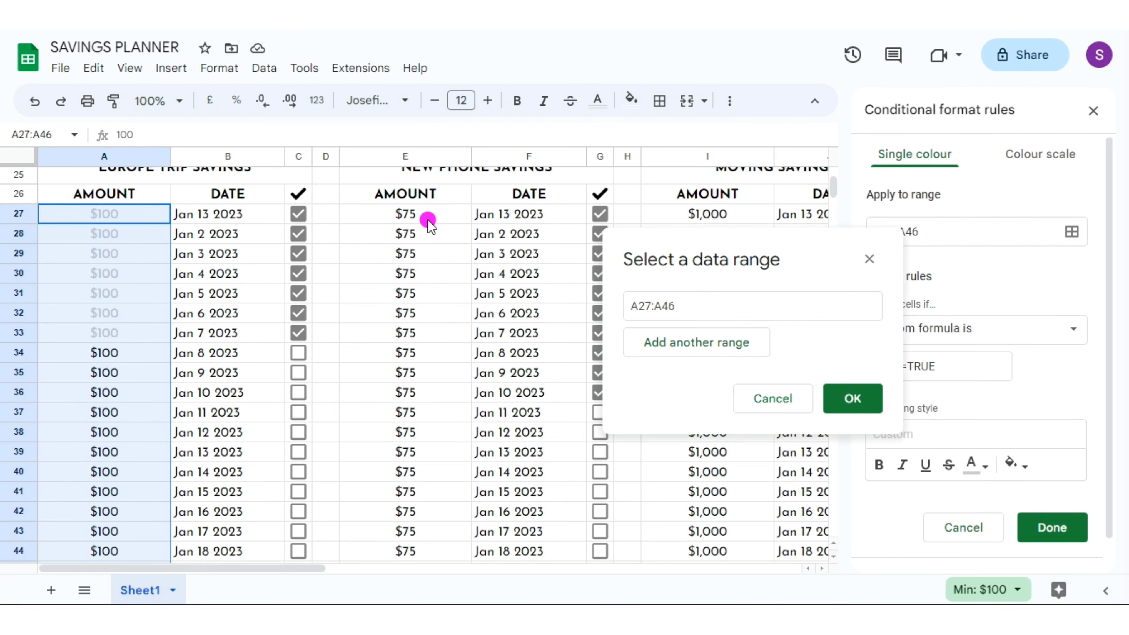
drag(449, 550, 449, 563)
scroll(819, 567, right, 4)
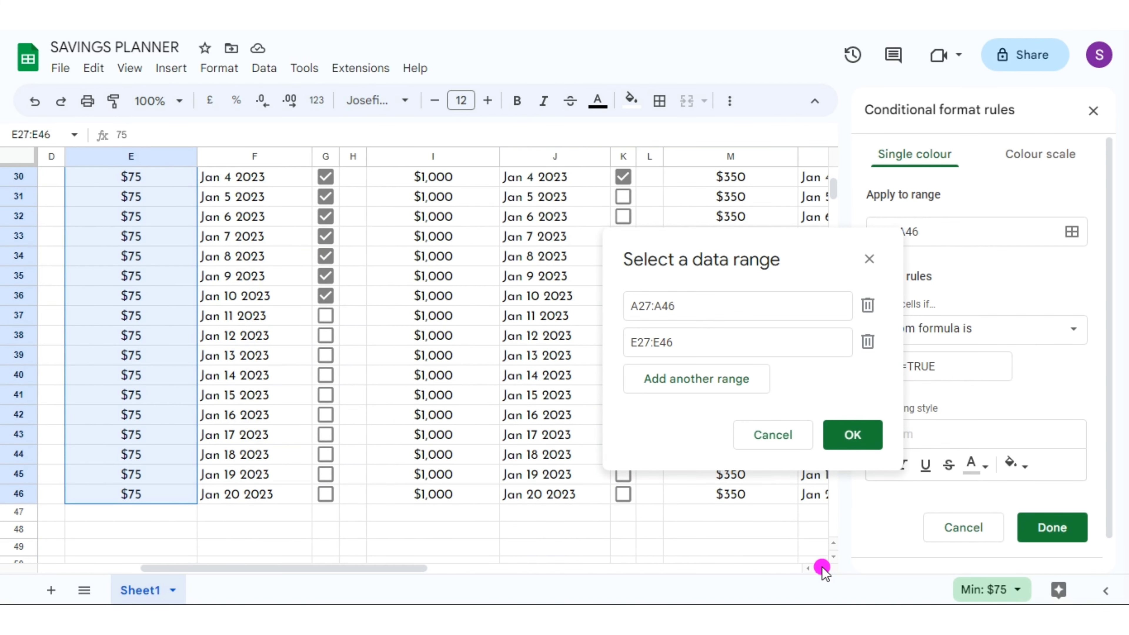
scroll(811, 516, up, 3)
click(732, 379)
drag(471, 347, 446, 497)
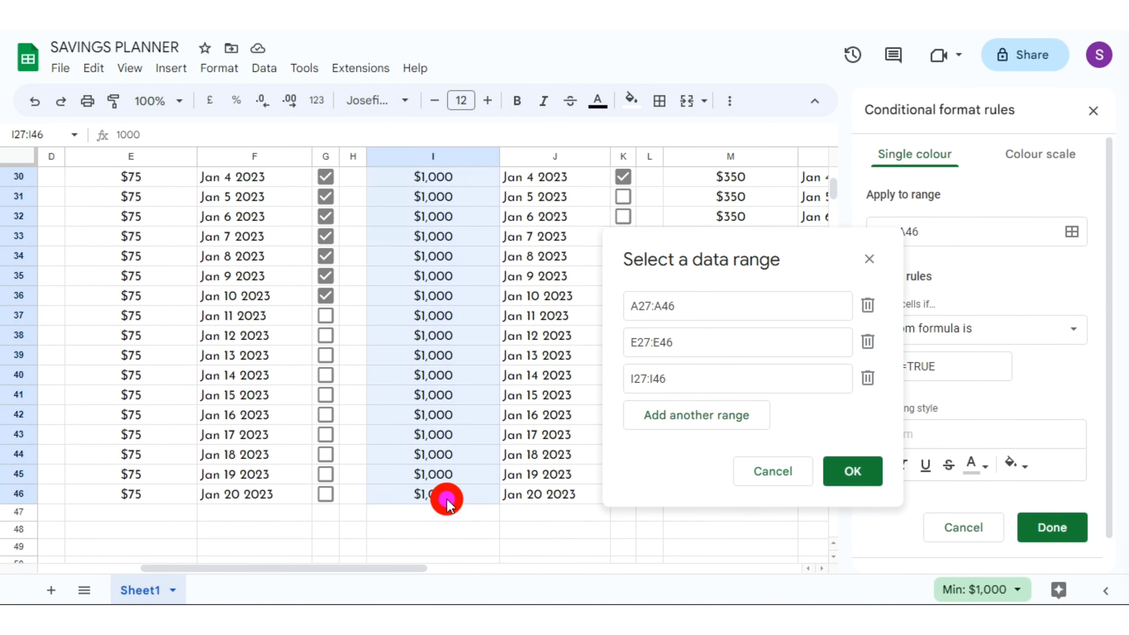
scroll(819, 567, right, 4)
scroll(833, 547, up, 1)
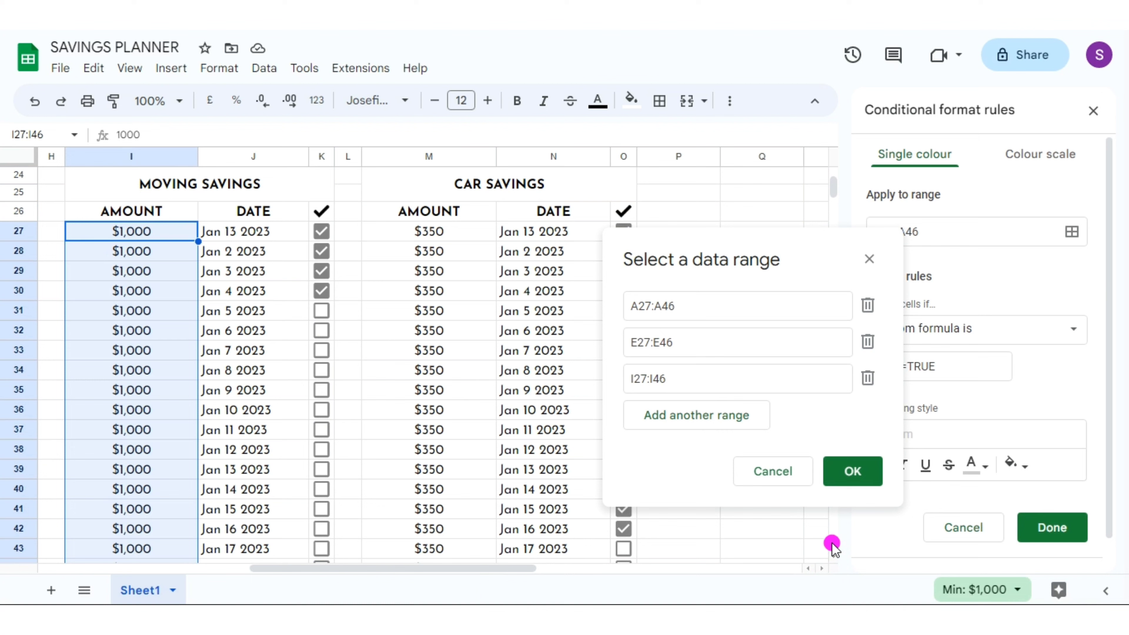
click(733, 427)
drag(429, 231, 440, 479)
click(852, 507)
- Add italic and strikethrough to the amount rule's style, save the rule and close the conditional formatting settings
scroll(824, 556, left, 8)
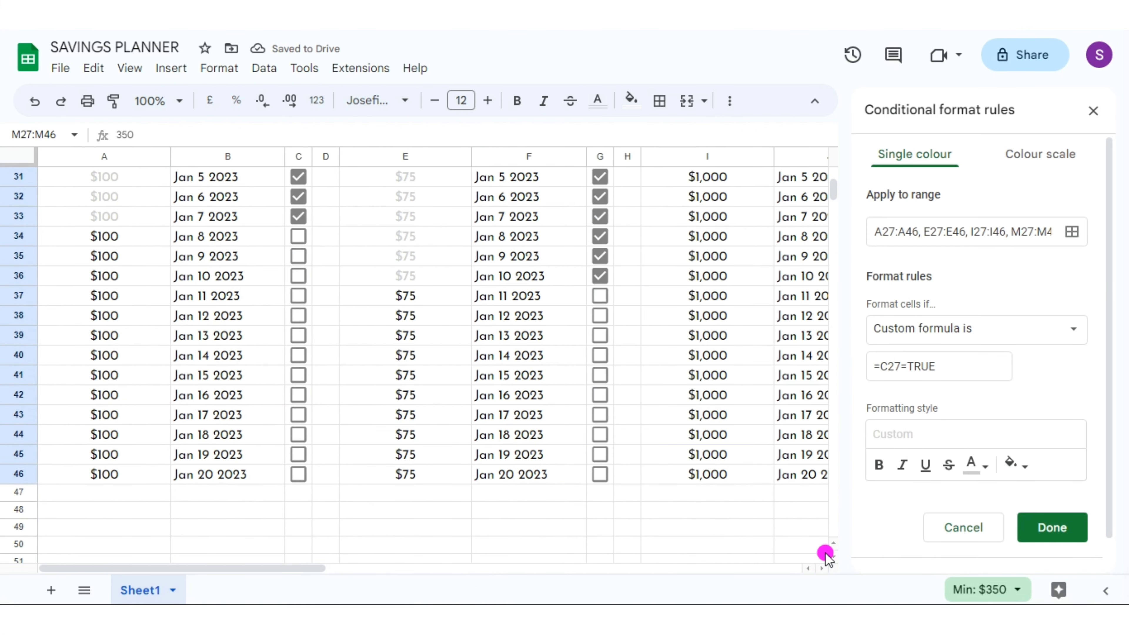
scroll(796, 545, up, 1)
scroll(835, 550, up, 1)
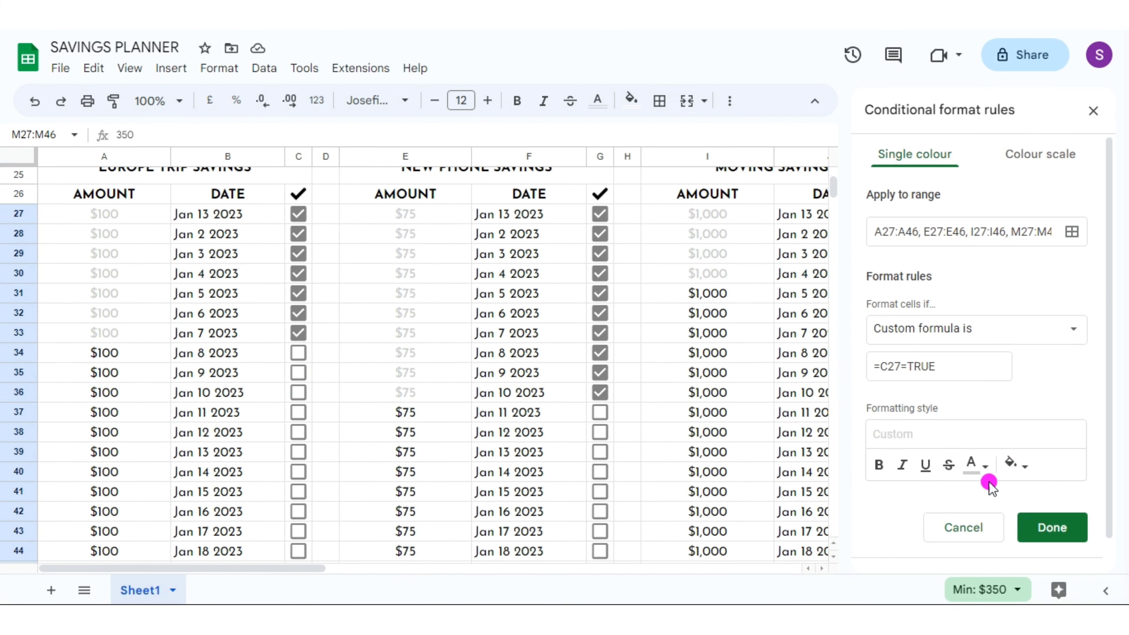
click(903, 466)
click(948, 465)
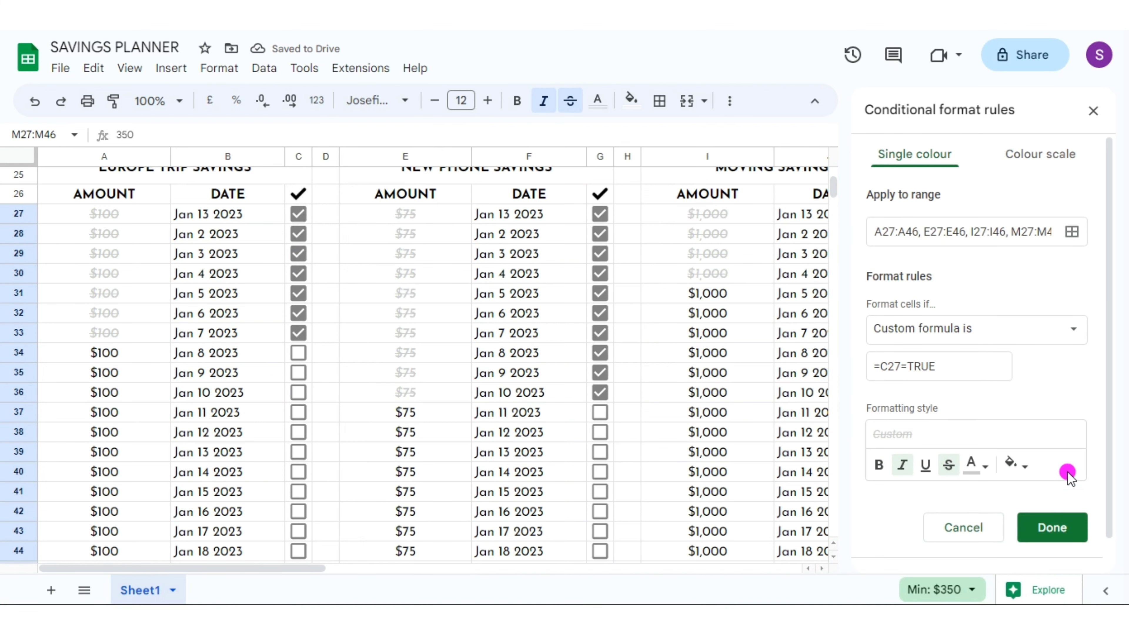
click(1050, 529)
scroll(558, 243, up, 1)
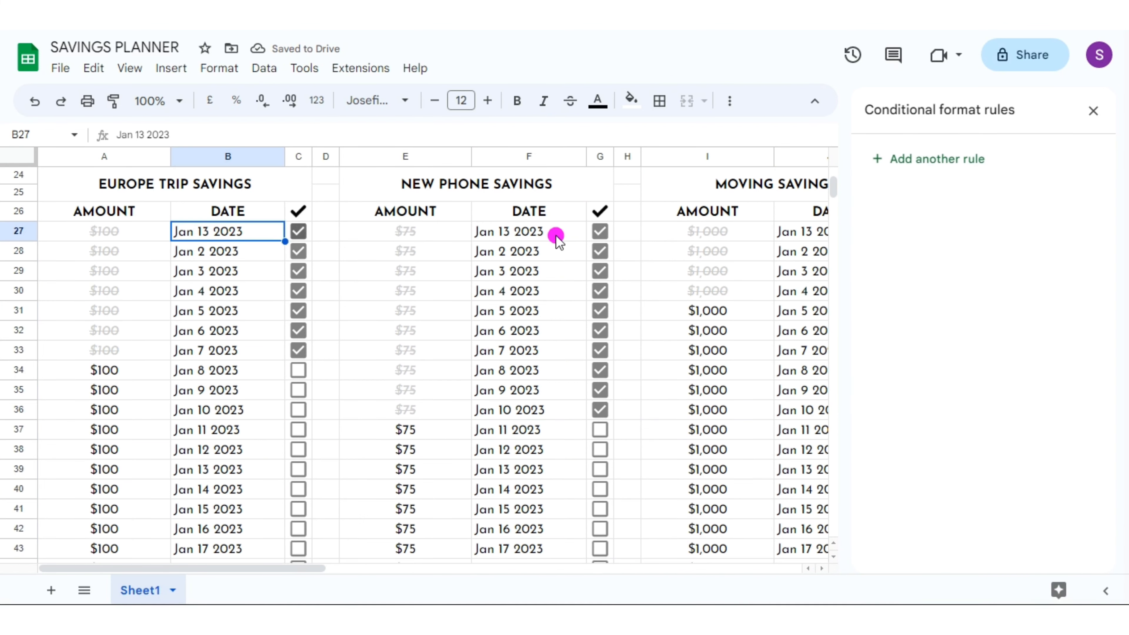
click(1089, 109)
- Create a conditional formatting rule for the dates in B27:B46 using the custom formula =C27=TRUE
drag(232, 229, 249, 458)
click(219, 68)
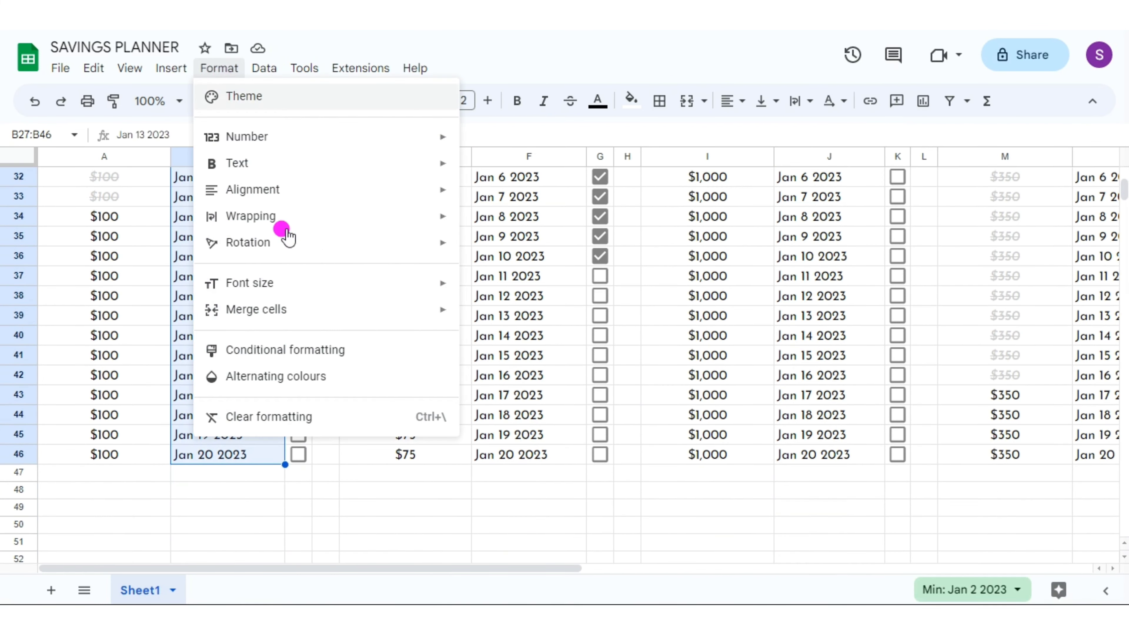
double_click(304, 355)
click(833, 544)
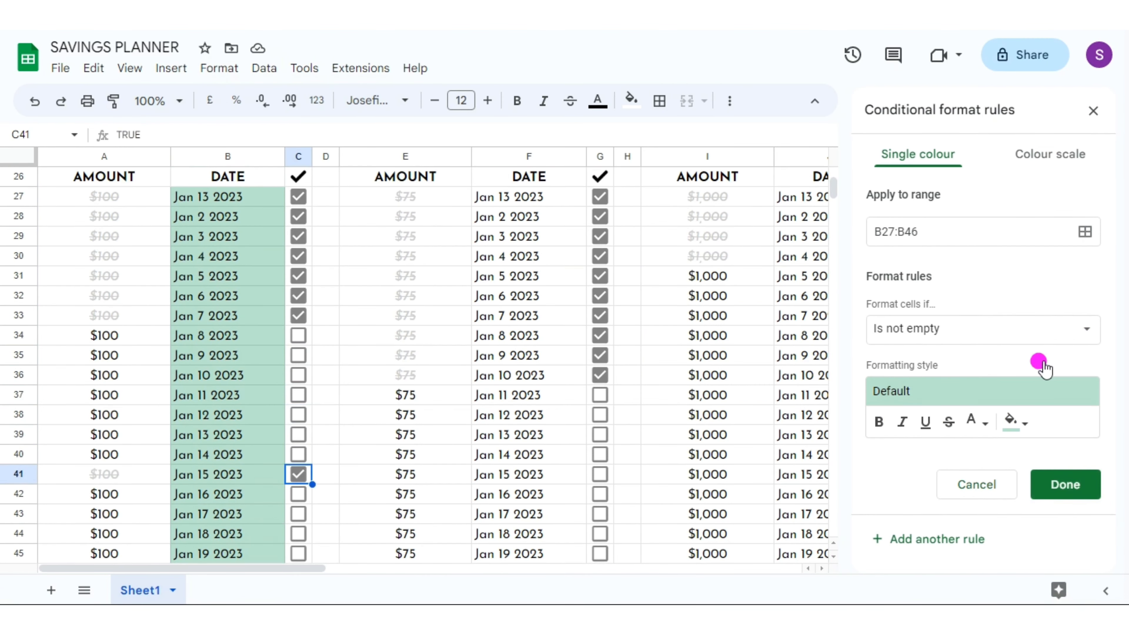
click(1045, 332)
scroll(1047, 400, down, 5)
click(1049, 398)
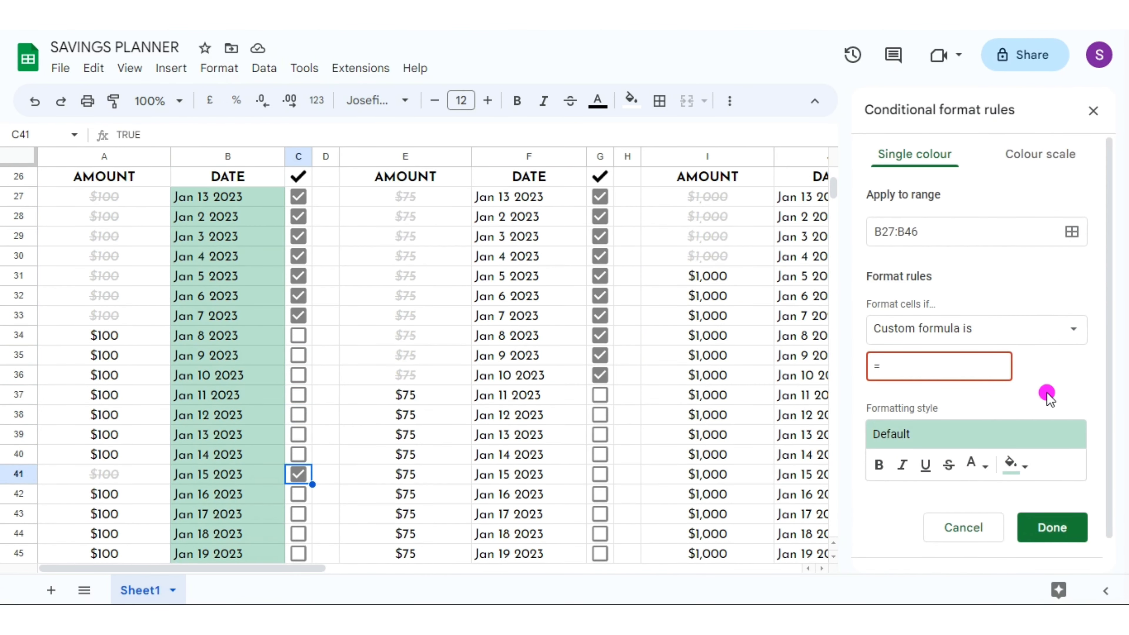
text(=C27=TRUE)
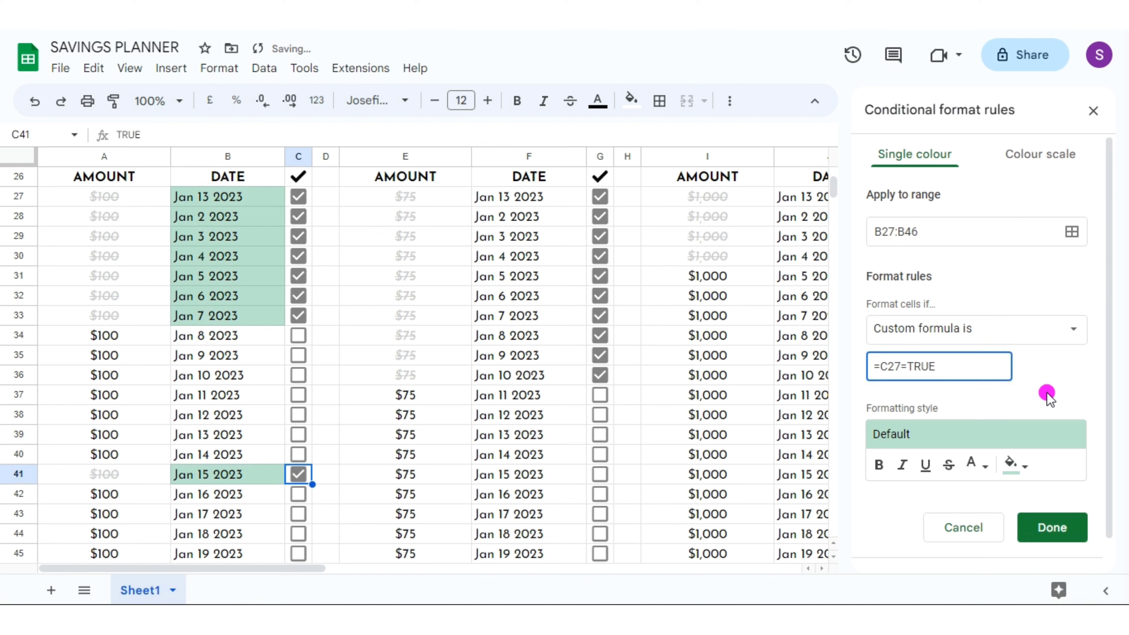
- Style the date rule with no fill and light grey, italic, strikethrough text
click(1018, 465)
click(1006, 219)
click(982, 466)
click(900, 209)
click(948, 465)
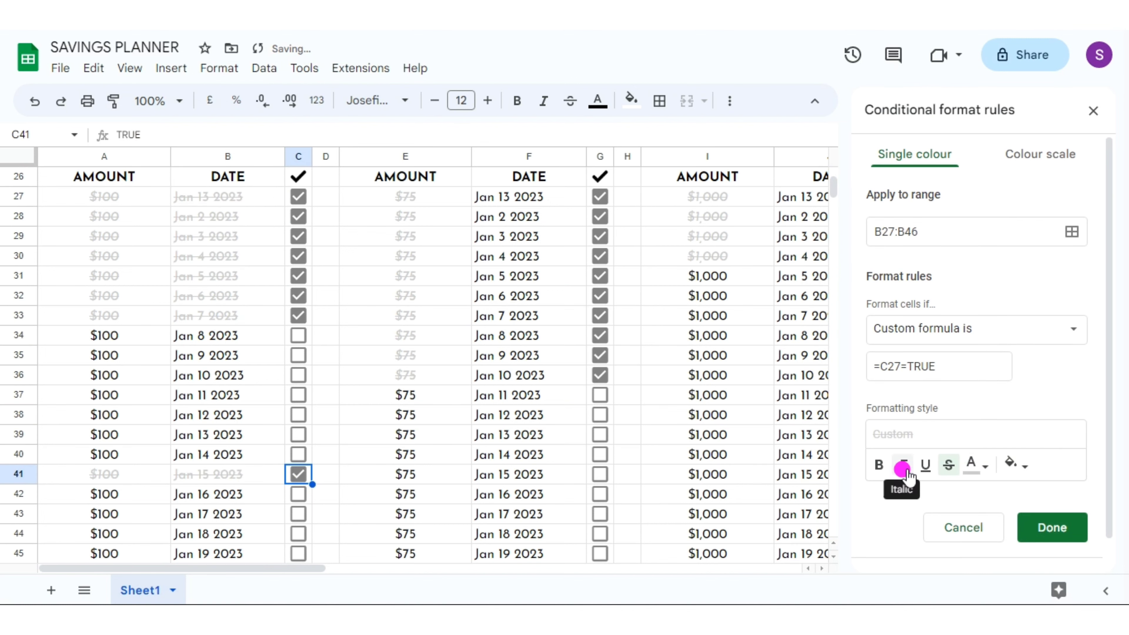
- Extend the date rule to F27:F46, J27:J46 and N27:N46, save it and close the conditional formatting settings
click(1071, 232)
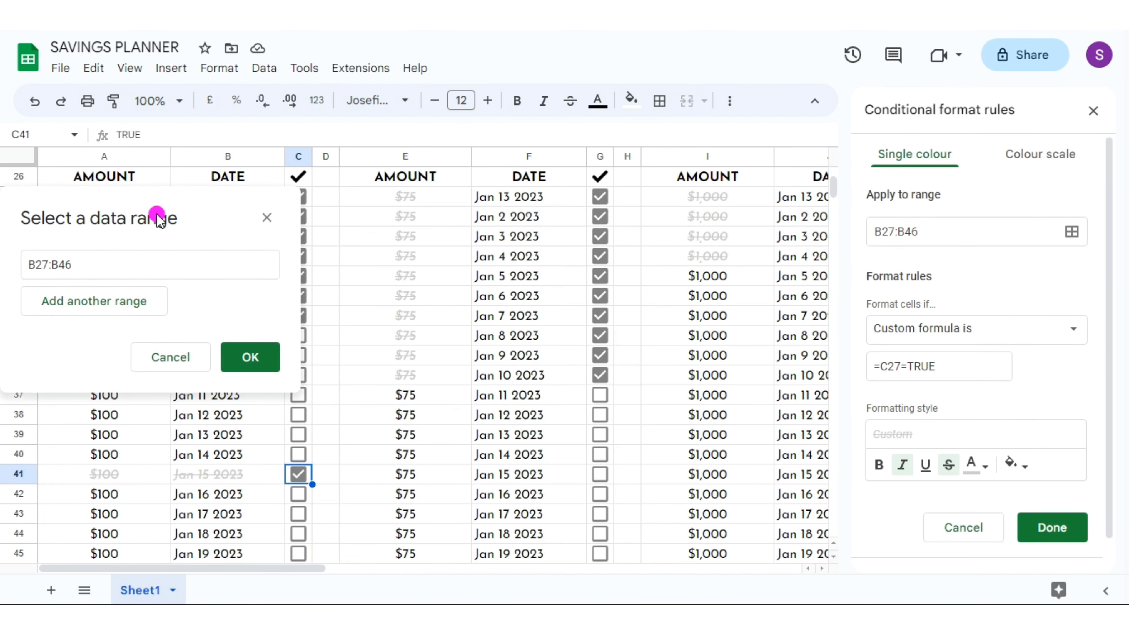
click(92, 300)
drag(519, 197, 535, 466)
scroll(827, 539, right, 3)
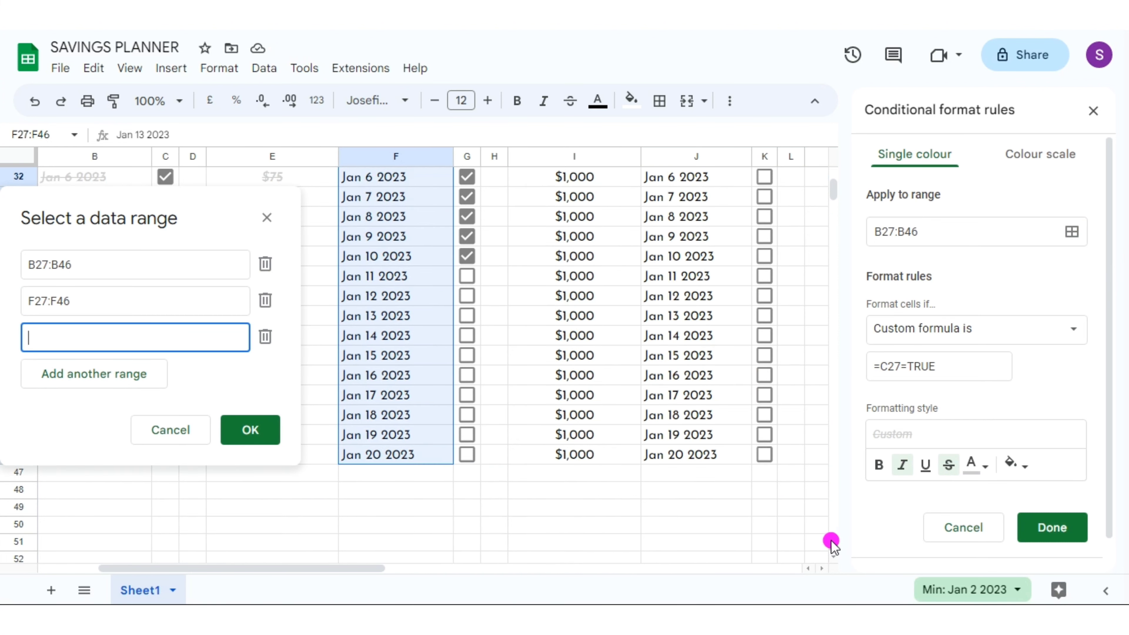
scroll(694, 231, up, 3)
drag(694, 231, 698, 514)
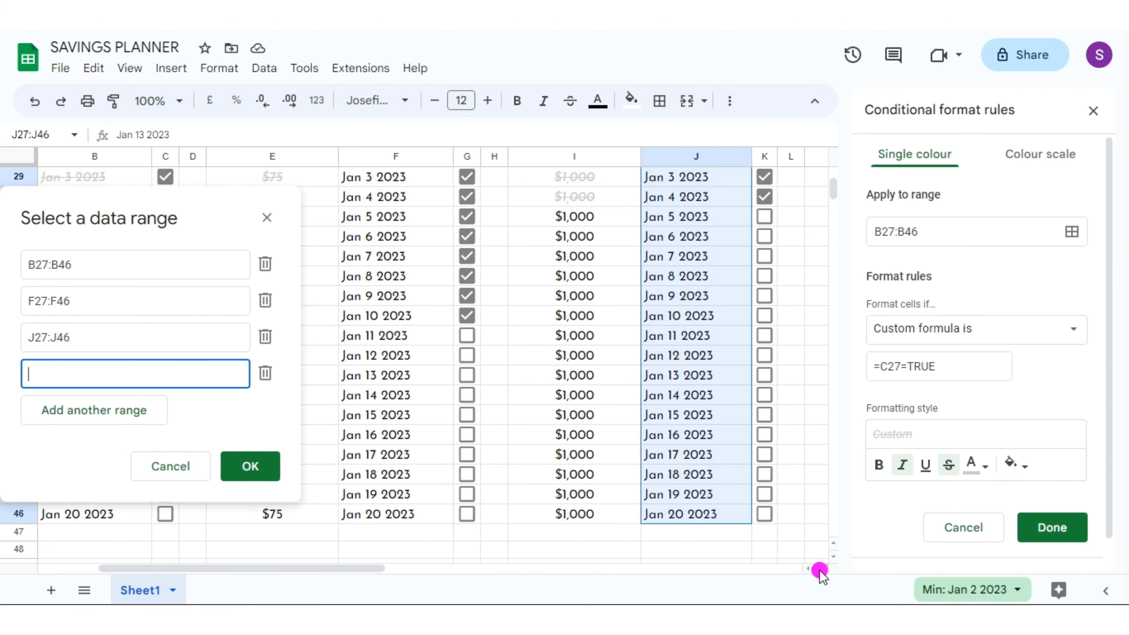
scroll(820, 573, right, 3)
scroll(820, 573, right, 1)
scroll(820, 572, right, 1)
scroll(665, 240, up, 2)
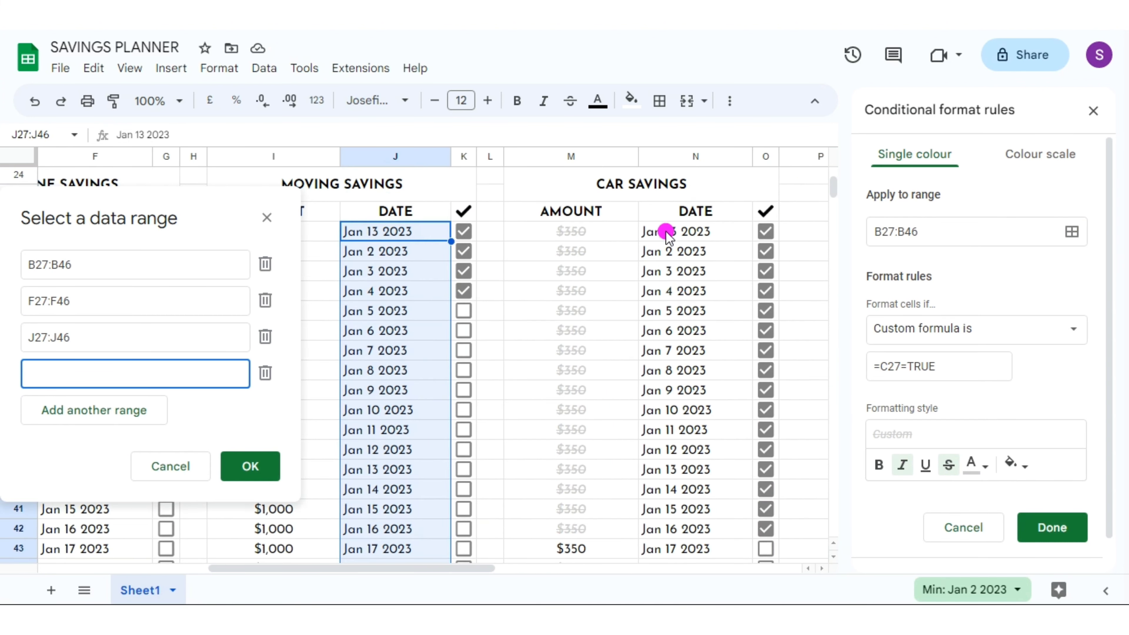
drag(665, 236, 700, 532)
click(252, 467)
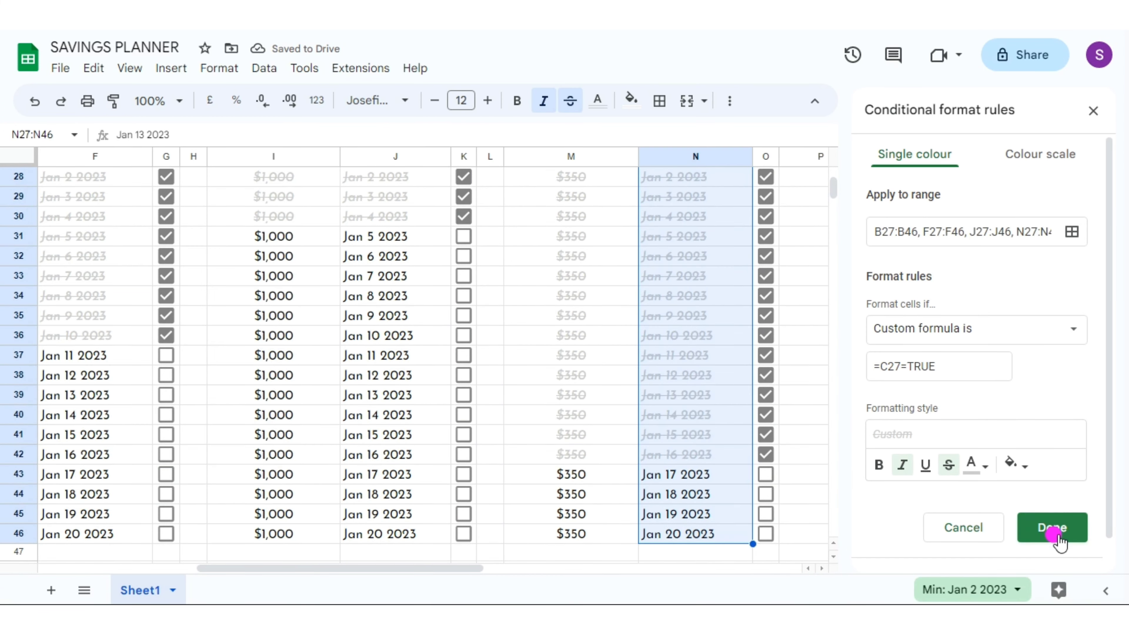
click(1052, 527)
click(1093, 111)
- Clear the stray checkbox in C41 of the Europe trip savings list
scroll(504, 570, up, 10)
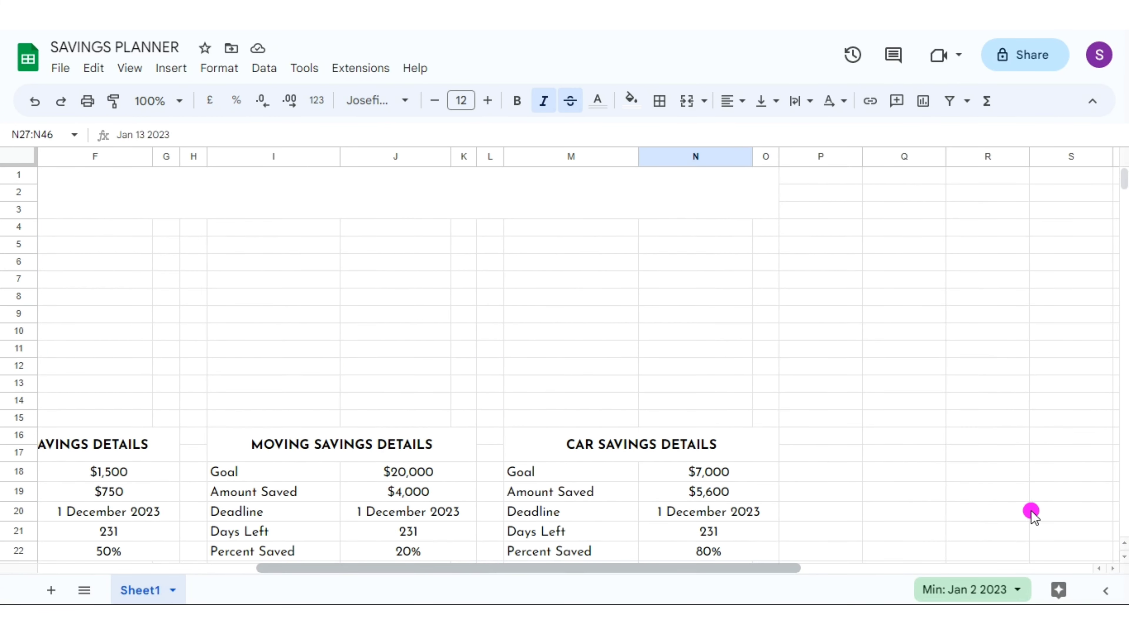
scroll(1066, 534, down, 8)
scroll(298, 308, left, 5)
click(298, 267)
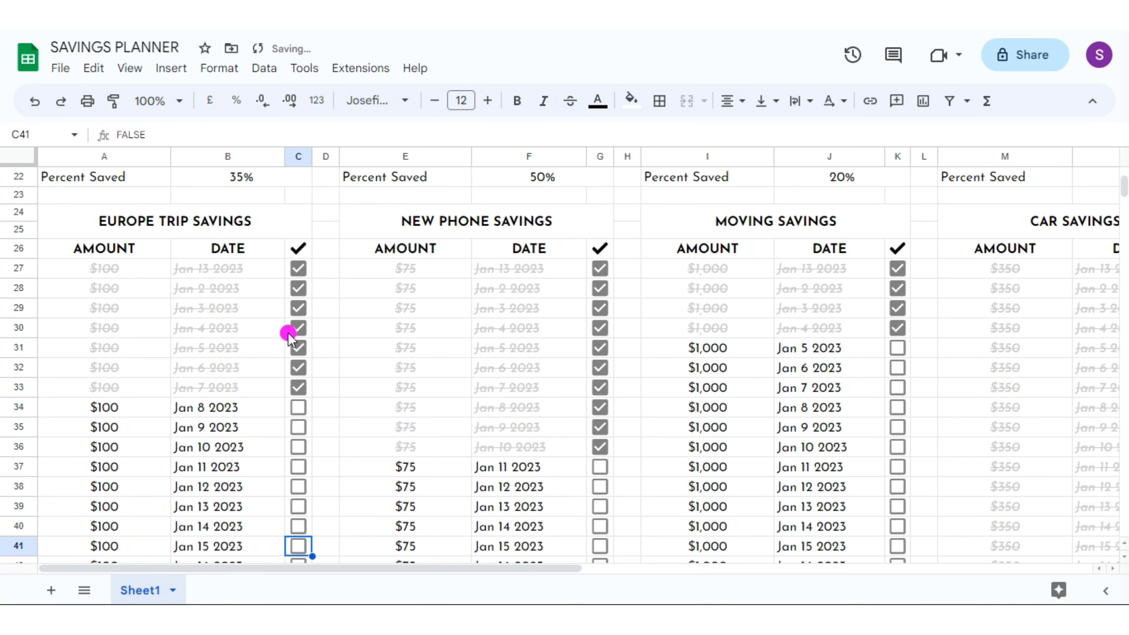
- Test the strikethrough rules by clearing and re-ticking checkboxes in C27:C32 of the Europe trip savings list
click(297, 268)
click(297, 328)
click(297, 348)
click(297, 368)
click(297, 268)
click(297, 288)
click(297, 307)
click(297, 328)
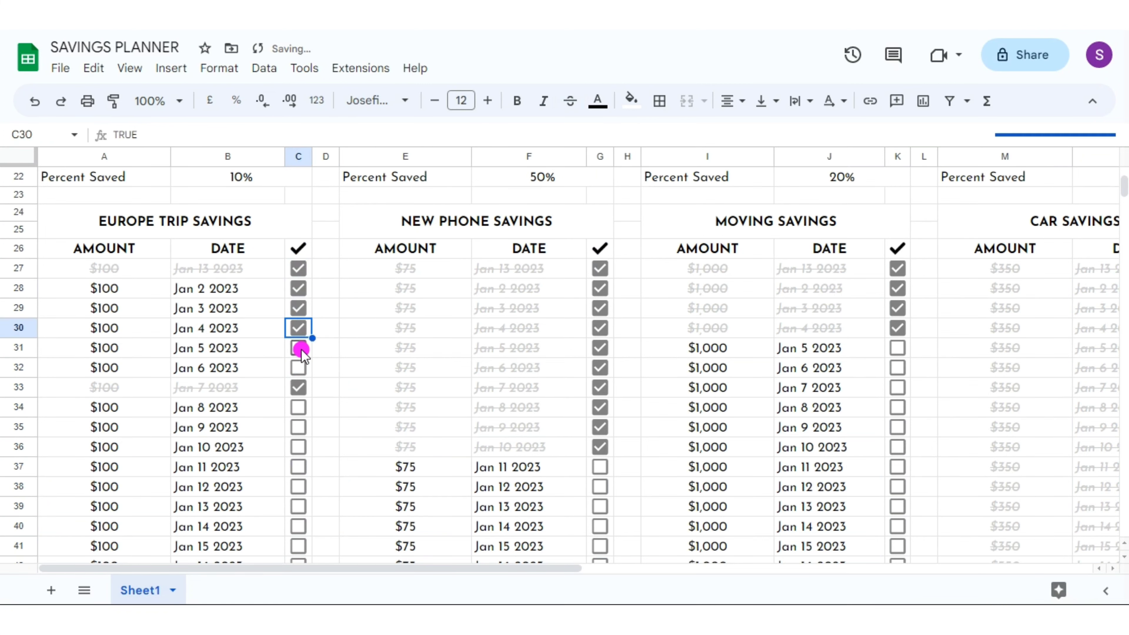
click(298, 348)
click(297, 368)
click(356, 351)
click(327, 347)
- Format the SAVINGS PLANNER title as size 40, bold, and centred horizontally and vertically in its merged cell
drag(1123, 186, 1124, 176)
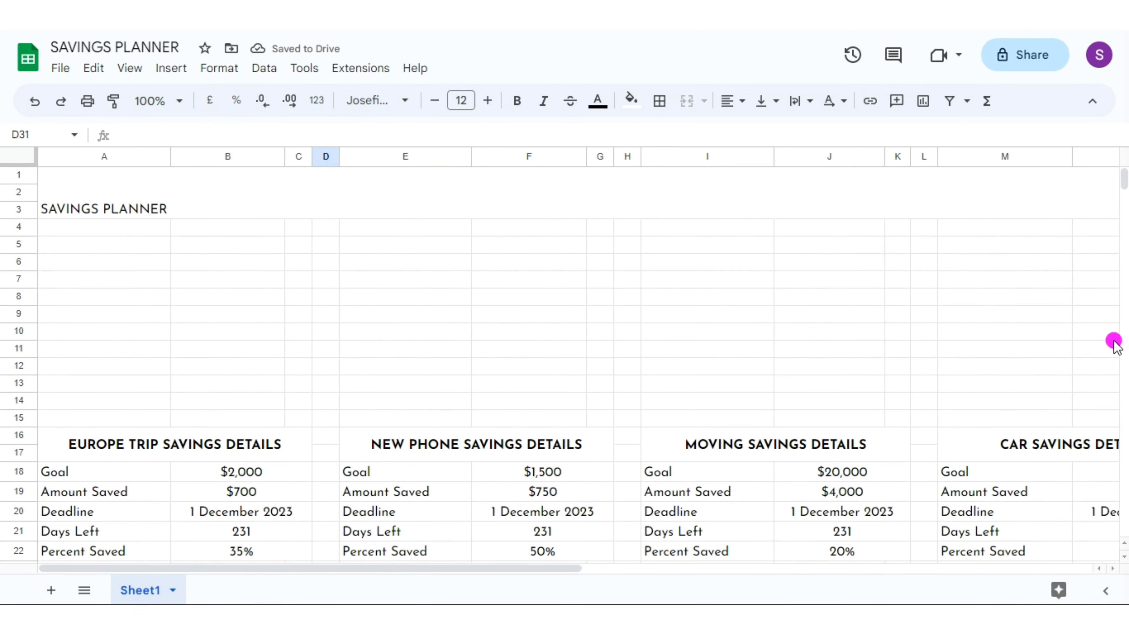
click(235, 196)
click(461, 100)
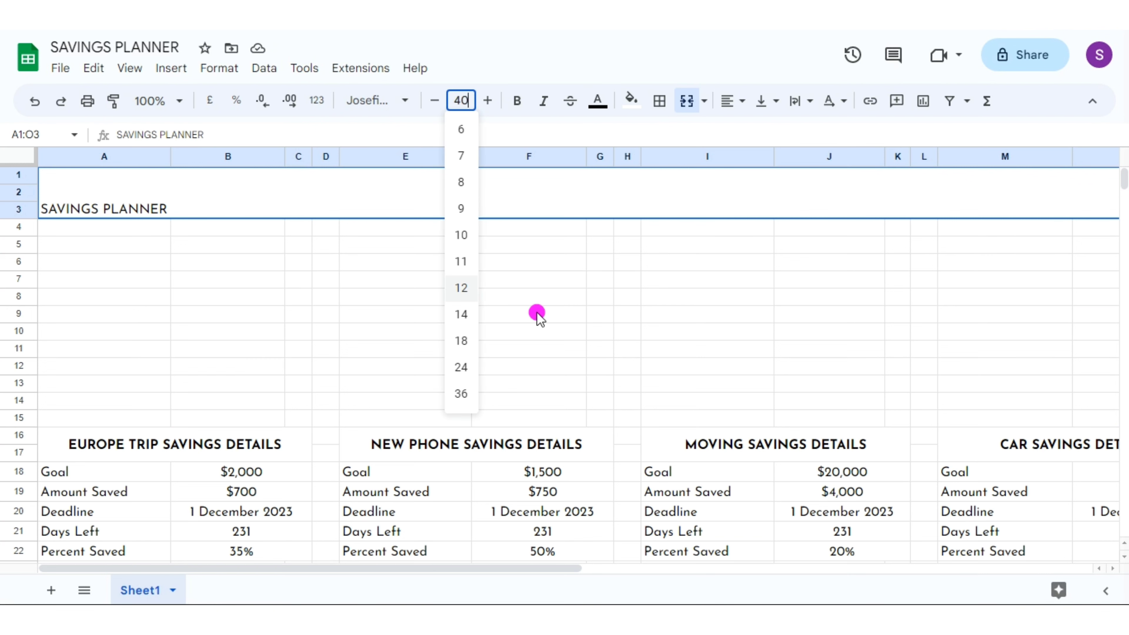
key(Return)
click(516, 101)
click(731, 102)
click(758, 129)
click(764, 101)
click(788, 128)
click(245, 253)
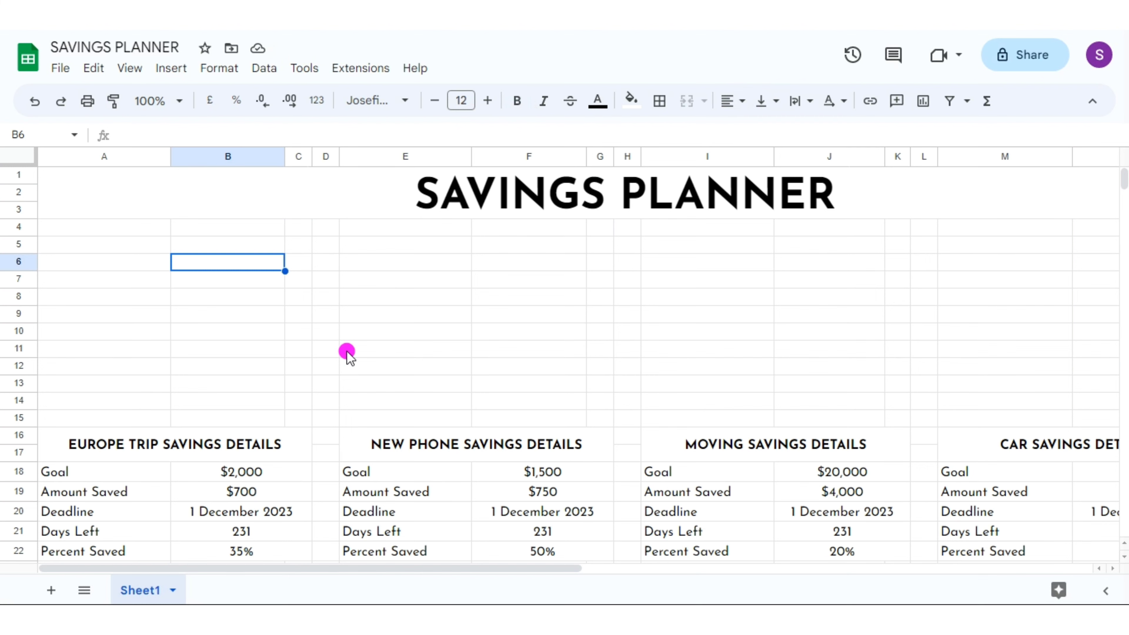
- Hide the gridlines on the sheet
scroll(1123, 184, down, 10)
scroll(1123, 184, up, 9)
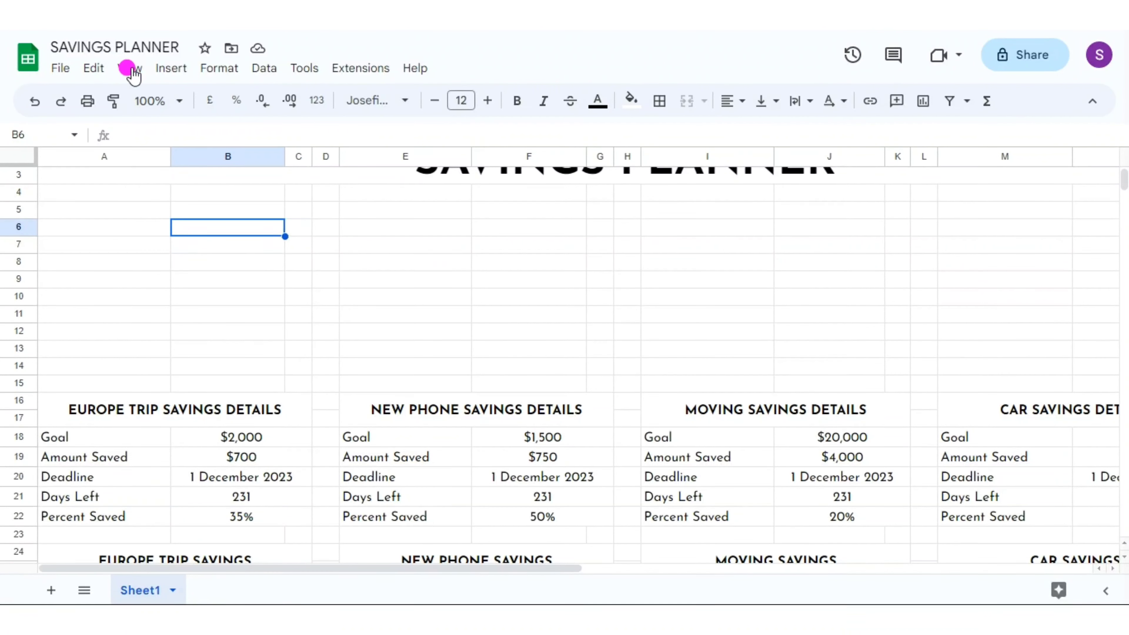
click(130, 69)
mouse_move(353, 95)
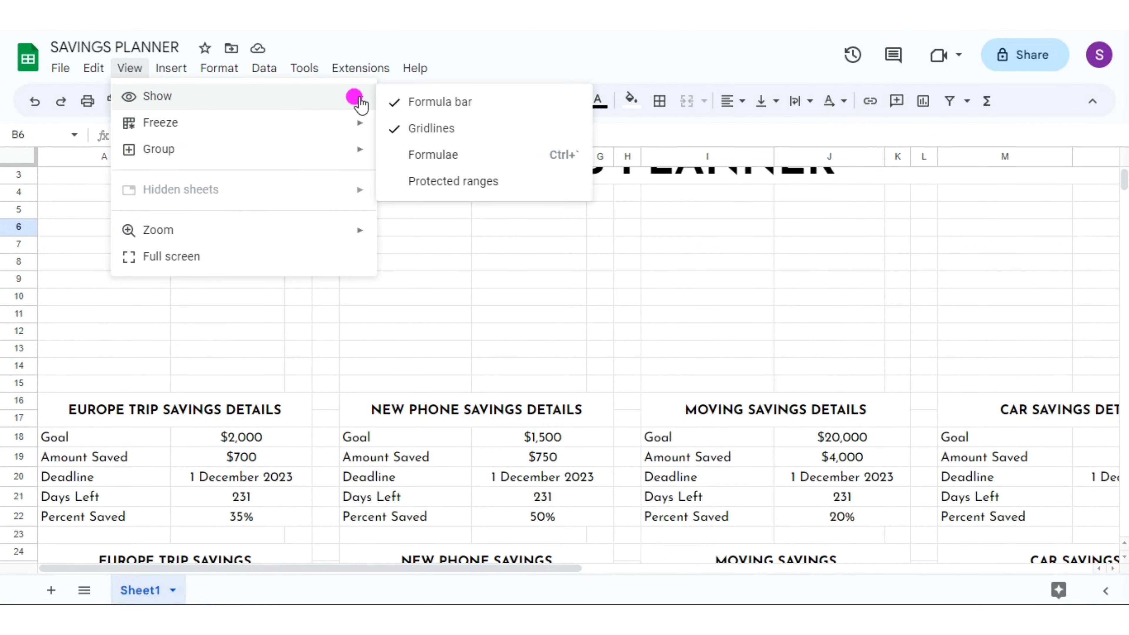
click(390, 126)
- Add a medium-thickness bottom border beneath the SAVINGS PLANNER title cell
scroll(564, 356, up, 1)
click(385, 209)
click(659, 101)
click(815, 160)
click(829, 204)
click(756, 164)
click(405, 349)
- Apply an outer border around each of the four savings details blocks in rows 16 to 22
drag(159, 272, 307, 379)
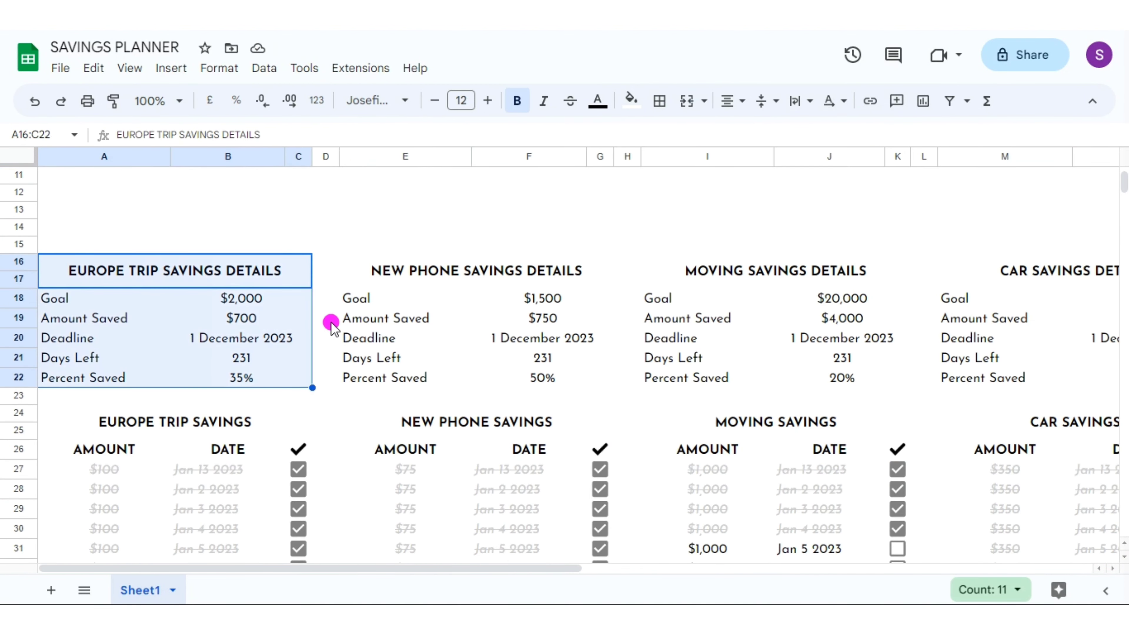
drag(453, 276, 609, 378)
drag(657, 271, 758, 383)
drag(956, 271, 1116, 378)
click(659, 100)
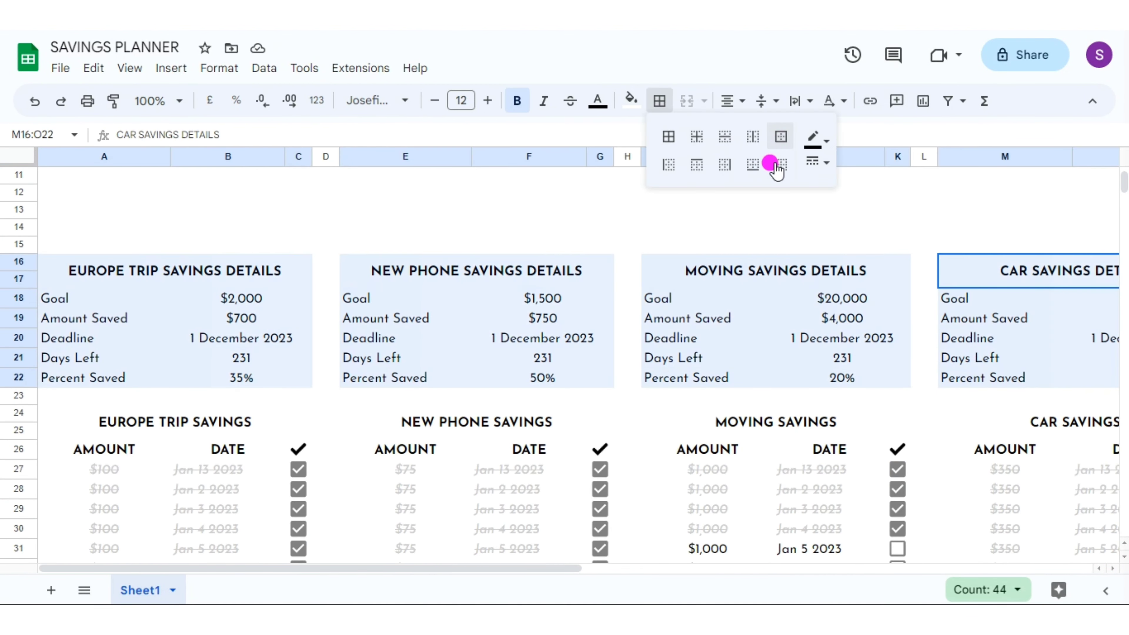
click(781, 139)
- Apply an outer border to the four savings details headings in rows 16 and 17
click(177, 270)
ctrl+click(391, 276)
ctrl+click(775, 271)
ctrl+click(1057, 271)
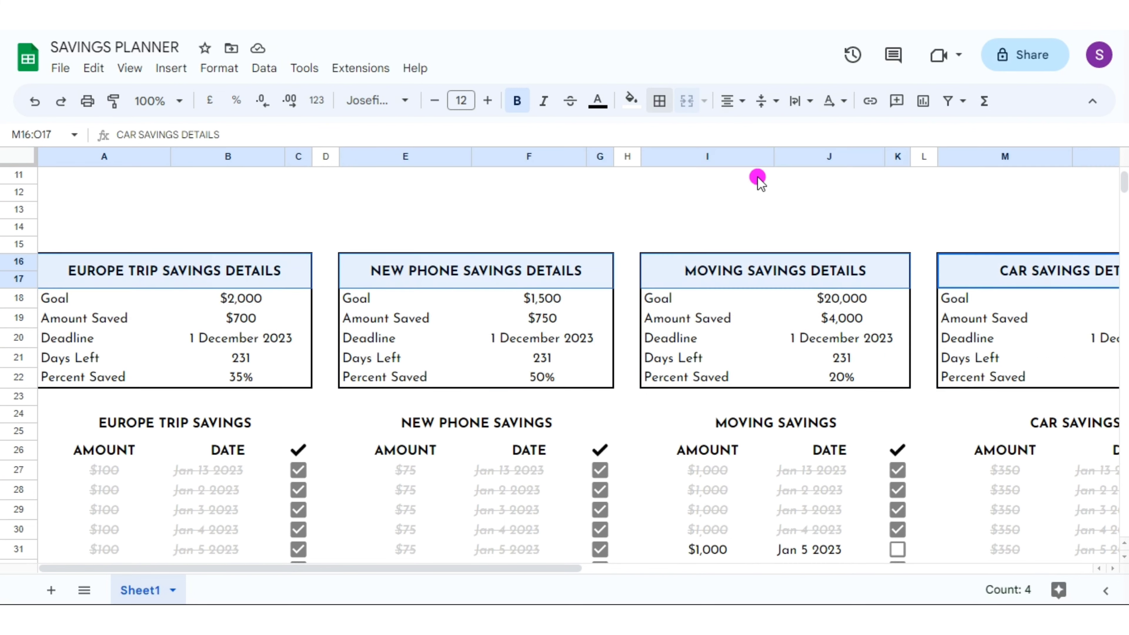
click(659, 100)
click(776, 139)
- Add inner borders to the four details tables in rows 18 to 22
click(95, 302)
drag(94, 302, 255, 383)
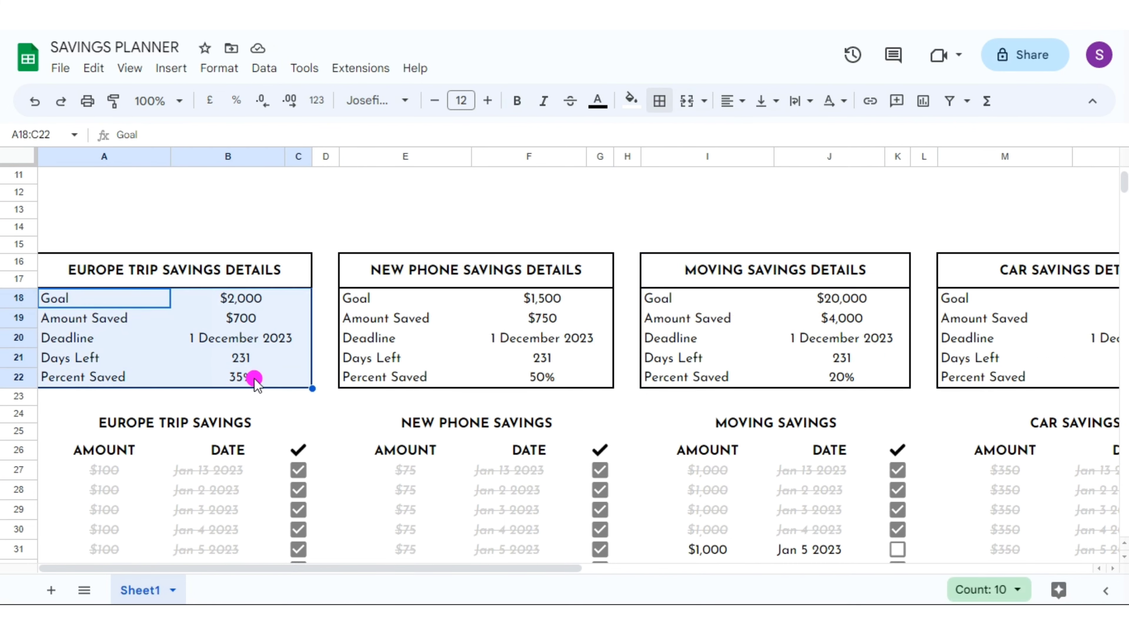
drag(413, 302, 555, 376)
drag(685, 297, 844, 377)
click(1112, 568)
drag(844, 298, 958, 374)
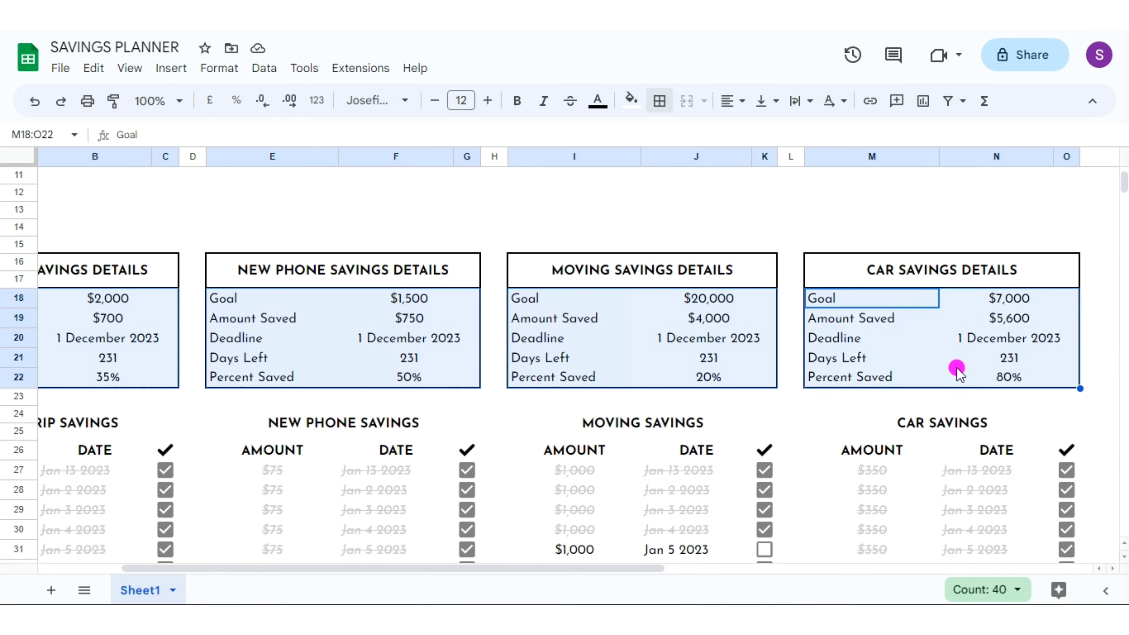
click(659, 103)
click(696, 143)
click(494, 227)
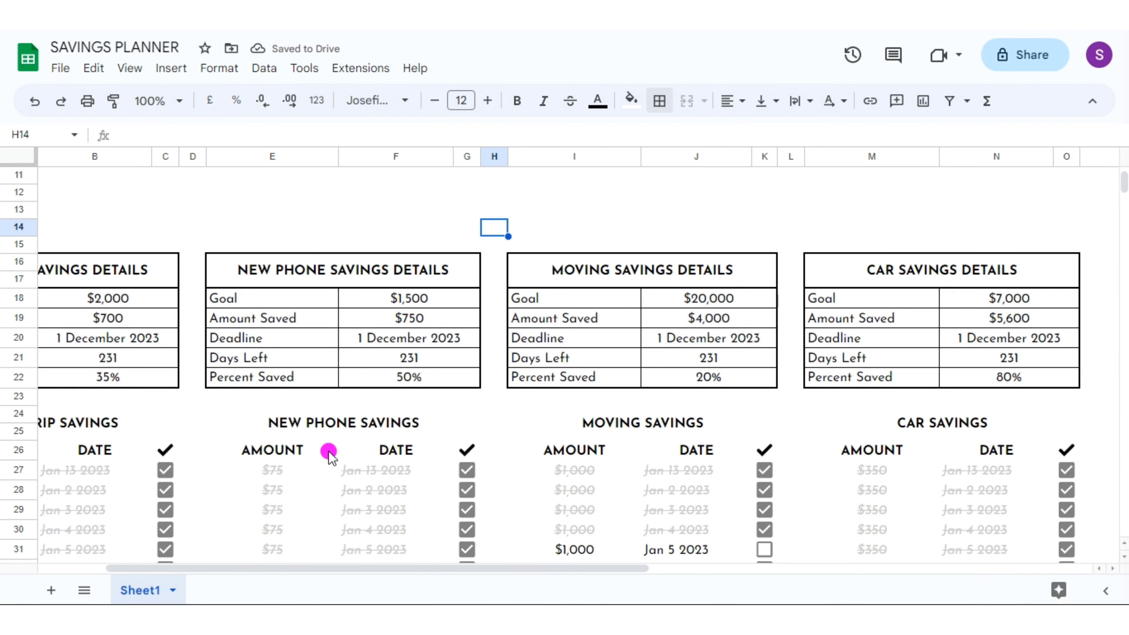
- Apply a medium outer border around each of the four savings lists, from their headings in row 24 down to row 46
scroll(413, 511, left, 2)
scroll(1121, 556, down, 4)
drag(175, 231, 232, 497)
scroll(1123, 540, up, 2)
scroll(1125, 543, up, 2)
drag(445, 199, 578, 556)
scroll(1118, 542, down, 2)
scroll(1118, 542, up, 2)
drag(755, 200, 884, 556)
scroll(1111, 571, right, 4)
scroll(1112, 572, up, 3)
drag(761, 259, 869, 597)
click(659, 100)
click(806, 157)
click(834, 209)
click(781, 134)
click(953, 295)
- Add a bottom border to the four savings list headings in rows 24 and 25
scroll(1125, 545, left, 4)
scroll(1124, 545, up, 2)
scroll(1124, 545, up, 2)
click(226, 240)
ctrl+click(476, 241)
ctrl+click(776, 241)
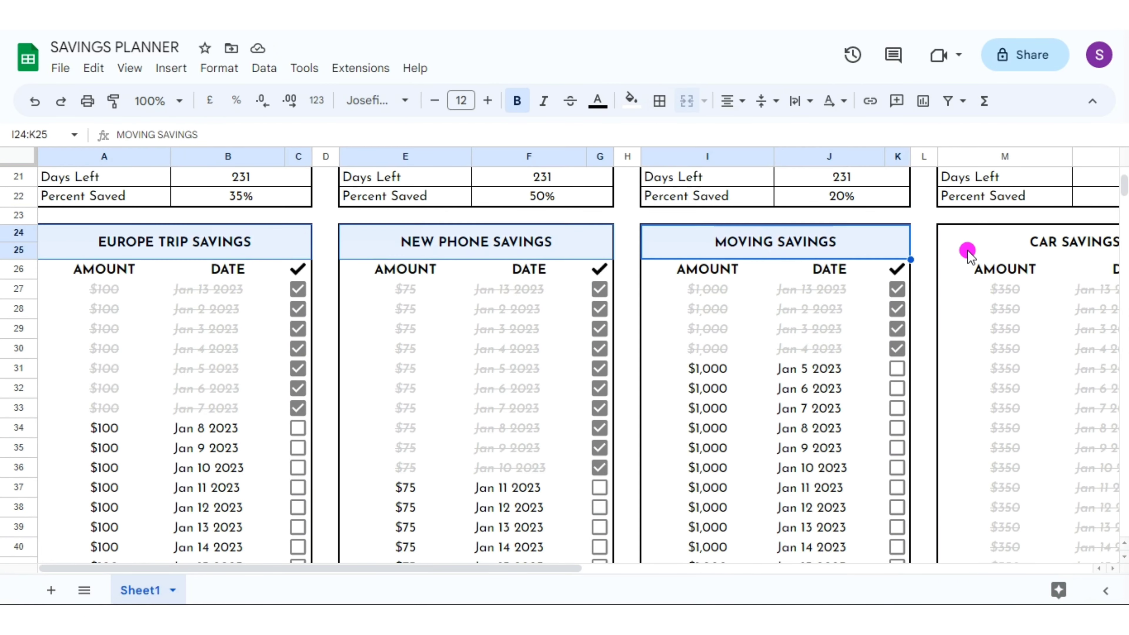
ctrl+click(965, 247)
click(659, 100)
click(752, 167)
- Add thin inner borders to the amount, date and checkbox cells in rows 27 to 46 of all four savings lists
drag(88, 264, 284, 537)
click(326, 434)
scroll(50, 297, up, 3)
drag(51, 302, 300, 474)
scroll(1036, 518, up, 2)
drag(374, 269, 612, 547)
scroll(675, 239, up, 2)
drag(675, 239, 902, 547)
scroll(1124, 547, right, 5)
scroll(1123, 547, up, 3)
drag(711, 287, 920, 547)
click(660, 100)
click(817, 161)
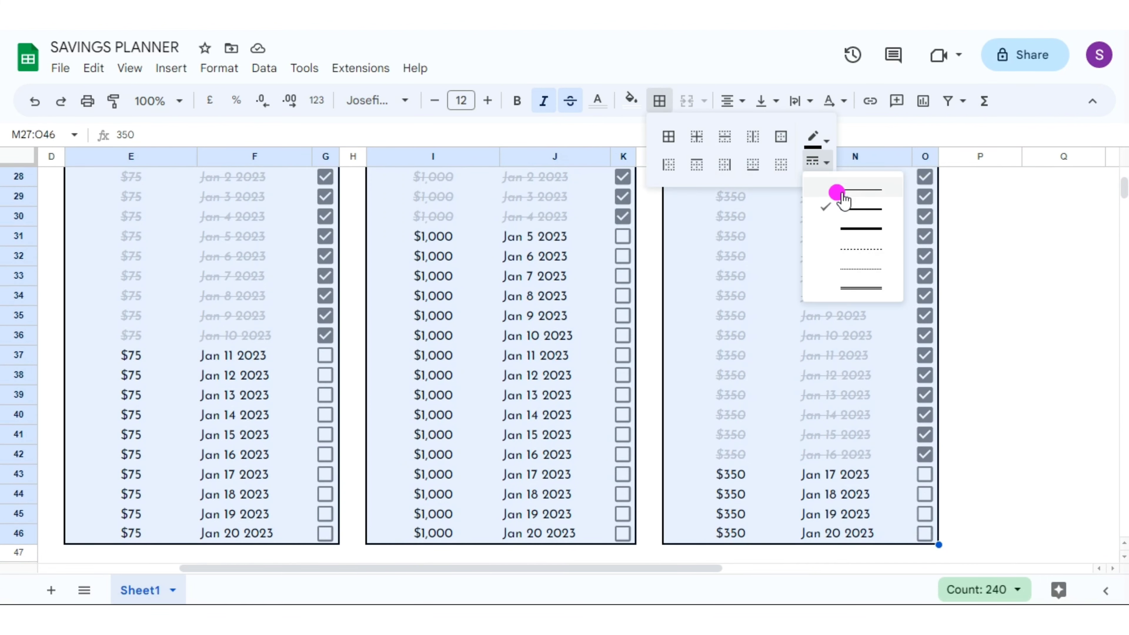
click(842, 196)
click(697, 137)
- Add vertical borders between the row 26 column headings of all four savings lists
scroll(711, 311, up, 2)
drag(554, 561, 244, 258)
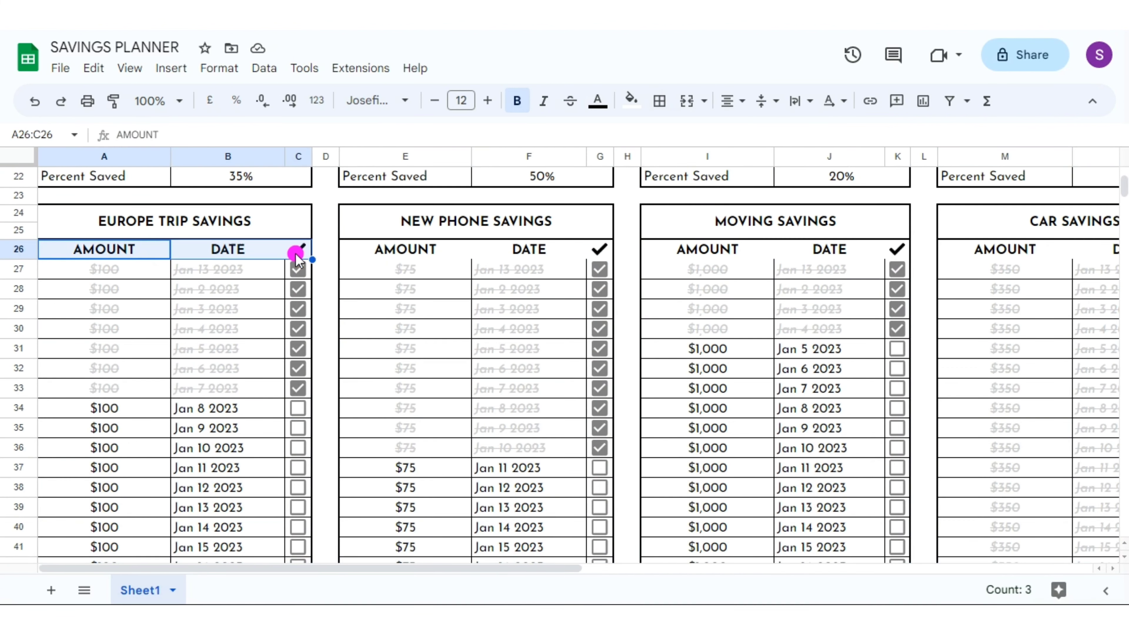
drag(382, 249, 587, 252)
drag(707, 249, 897, 249)
click(1112, 568)
drag(814, 249, 1065, 249)
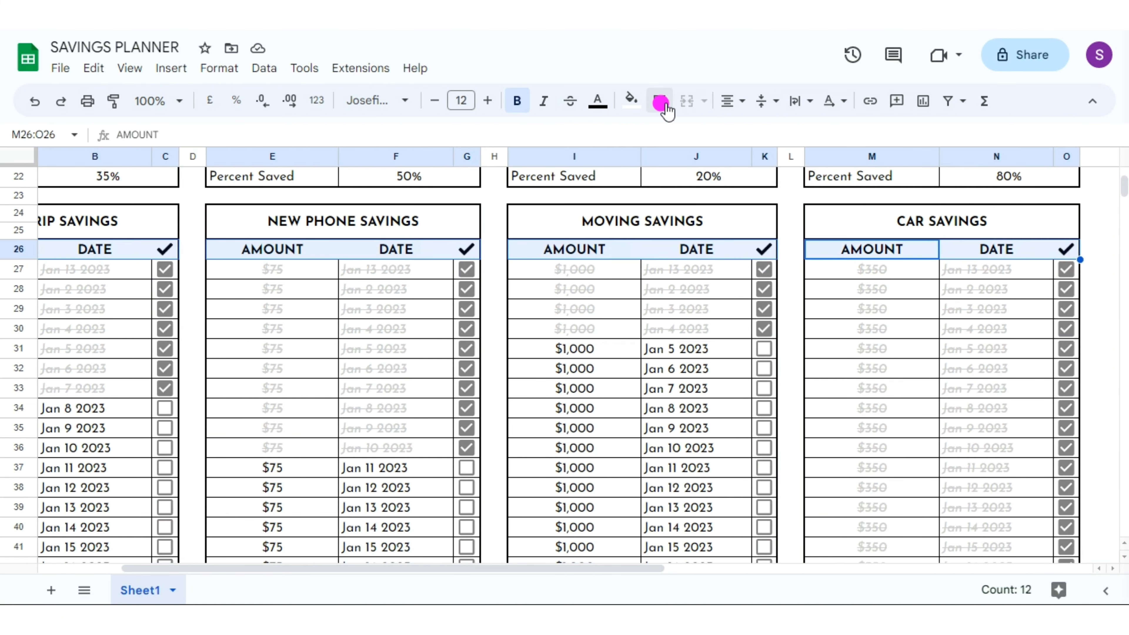
click(660, 101)
click(756, 144)
click(791, 348)
- Add a medium border beneath the row 26 column headings of all four savings lists
drag(302, 567, 219, 568)
drag(68, 245, 298, 250)
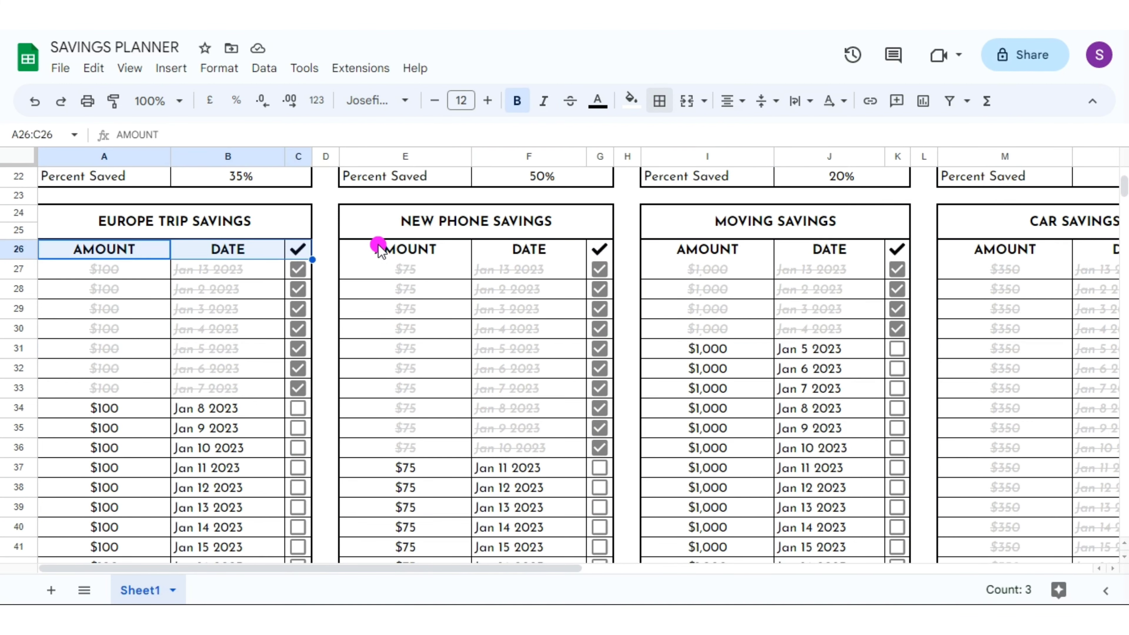
drag(379, 248, 600, 250)
drag(707, 249, 897, 248)
click(1112, 568)
drag(818, 249, 1066, 250)
click(659, 101)
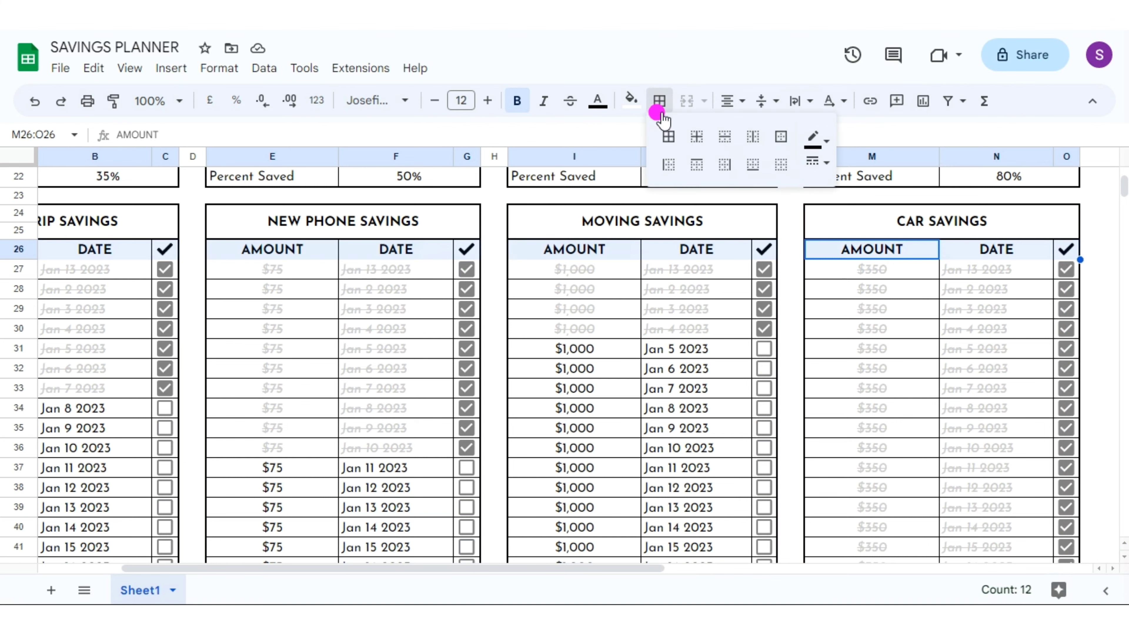
click(817, 162)
click(834, 210)
- Fill the Europe trip details heading with the custom dark teal and its labels A18:A22 with light teal
scroll(1126, 542, up, 4)
scroll(1126, 543, left, 5)
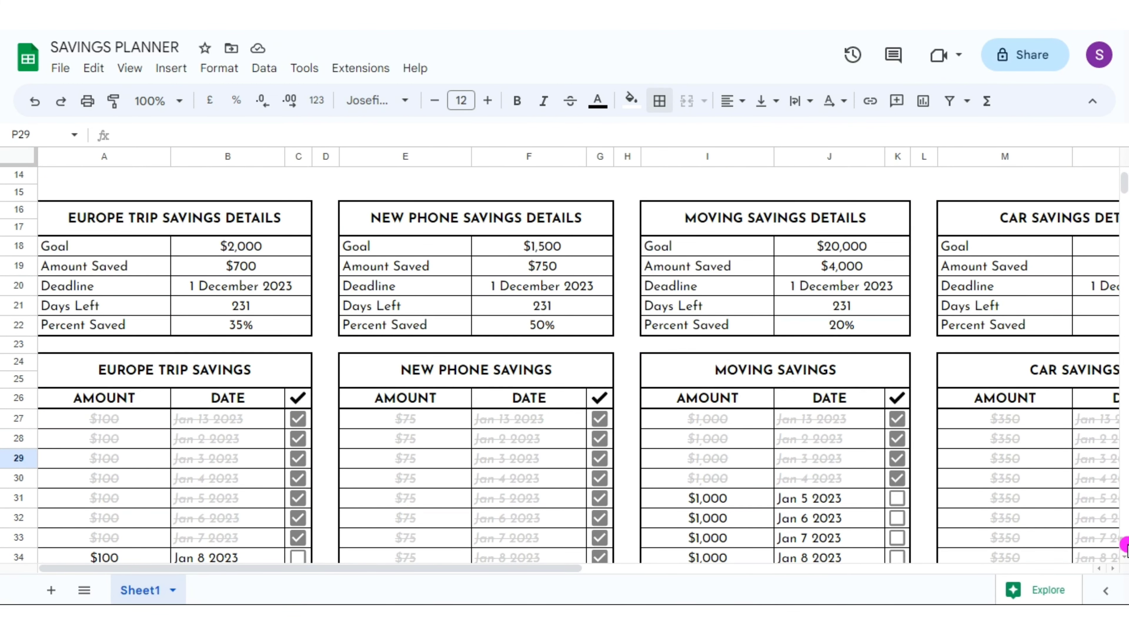
scroll(1120, 538, up, 5)
scroll(858, 507, down, 5)
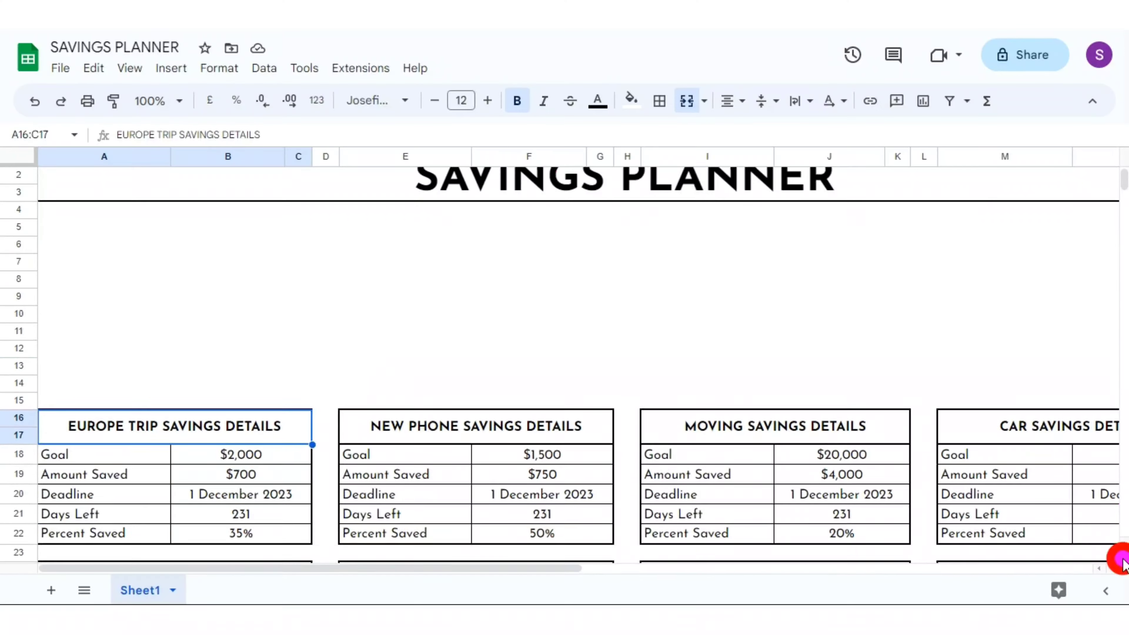
scroll(1120, 560, down, 5)
click(631, 101)
click(660, 383)
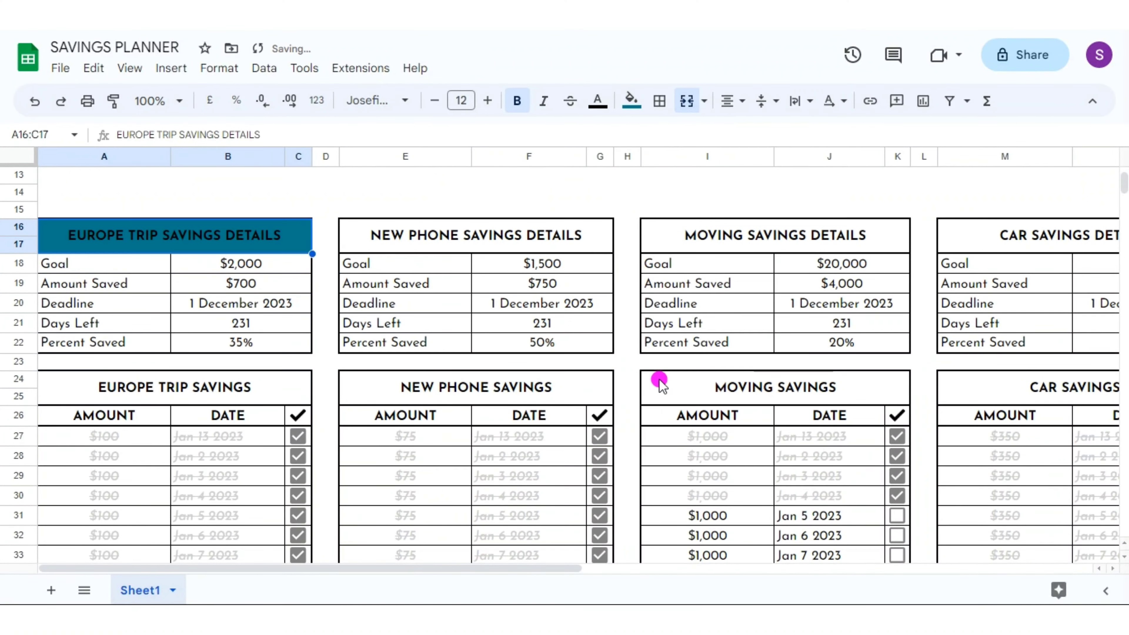
drag(82, 263, 84, 342)
click(631, 100)
click(662, 378)
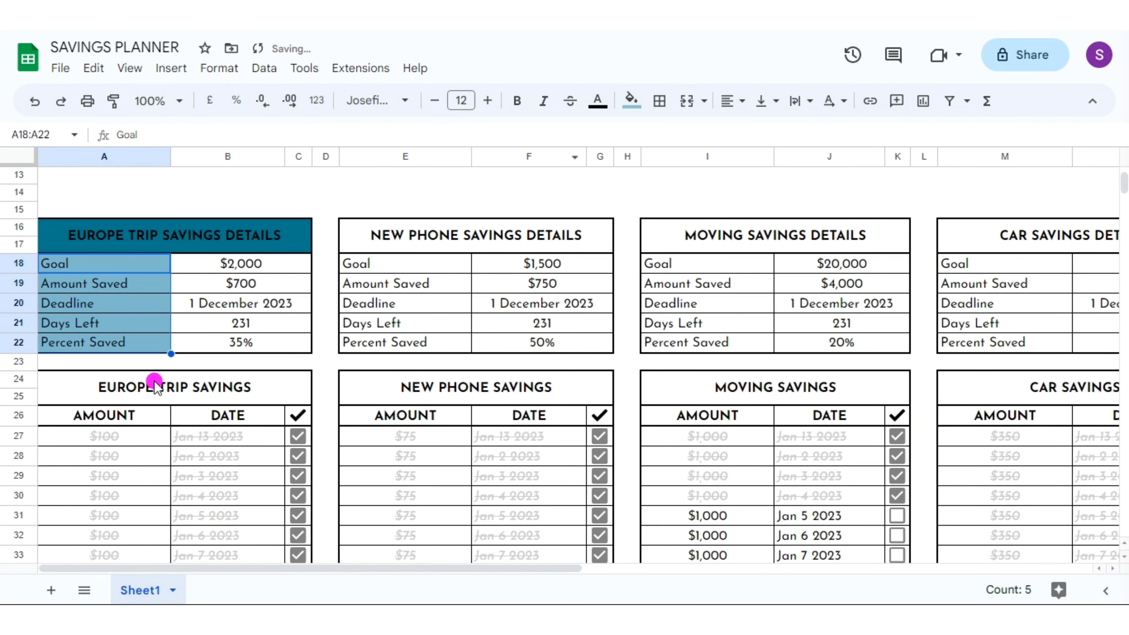
- Fill the Europe trip savings list heading with dark teal and its column headings A26:C26 with light teal
click(151, 385)
click(631, 101)
click(658, 379)
drag(66, 415, 298, 416)
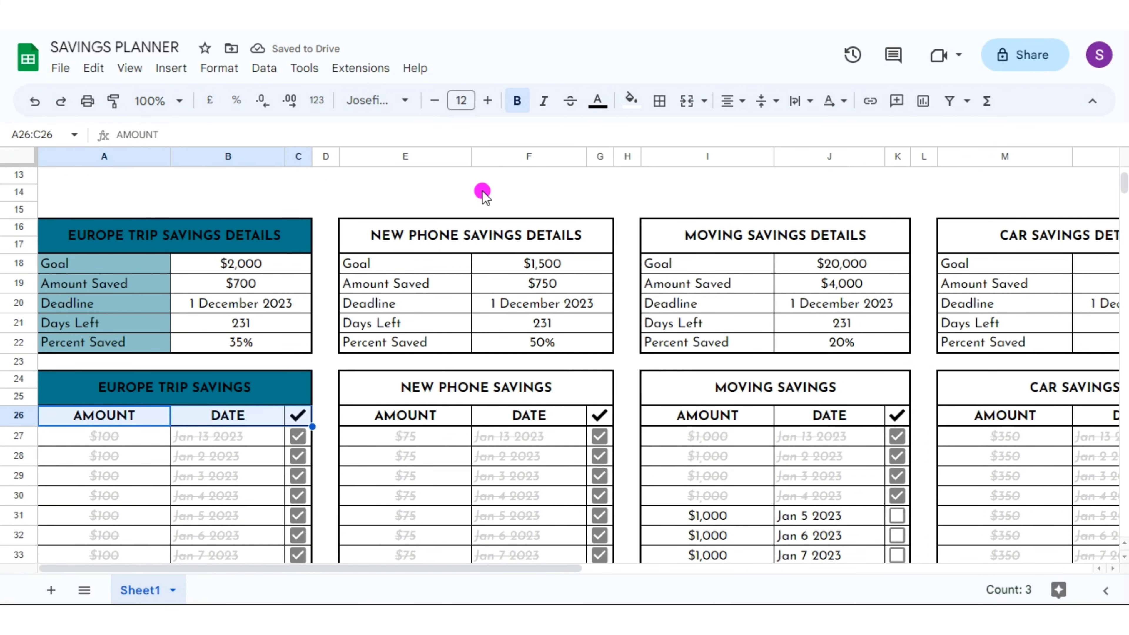
click(631, 100)
click(670, 379)
- Fill the new phone details heading with the custom red and its labels E18:E22 with light pink
click(369, 243)
click(631, 101)
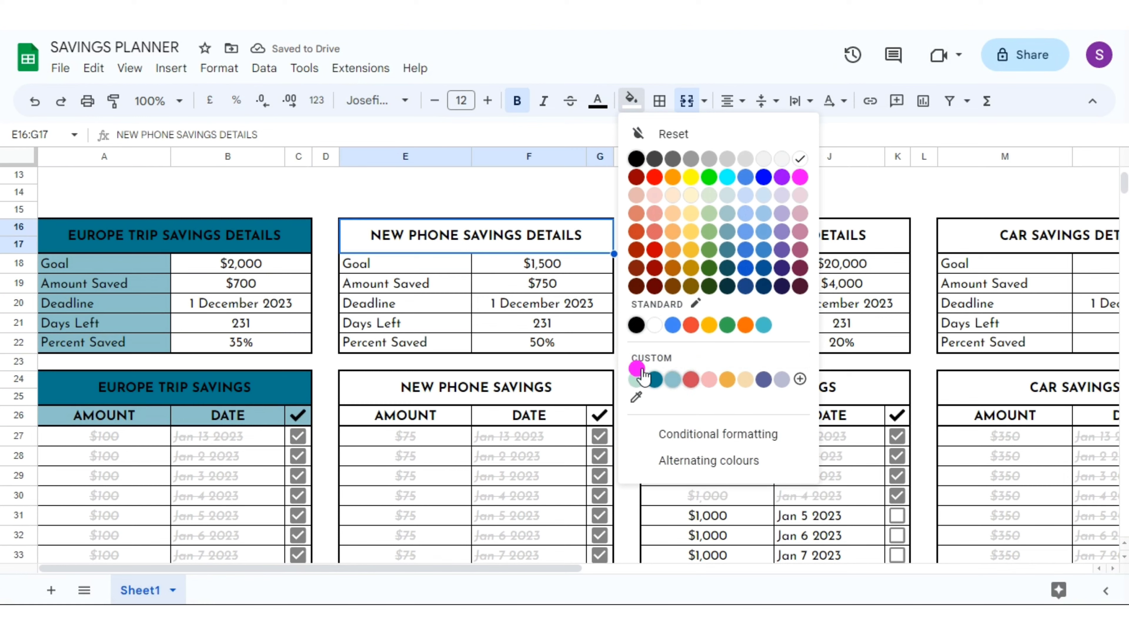
click(691, 379)
drag(369, 263, 369, 343)
click(631, 100)
click(708, 379)
- Fill the new phone savings list heading with red and its column headings E26:G26 with light pink
click(491, 385)
click(631, 101)
click(690, 379)
drag(400, 415, 593, 420)
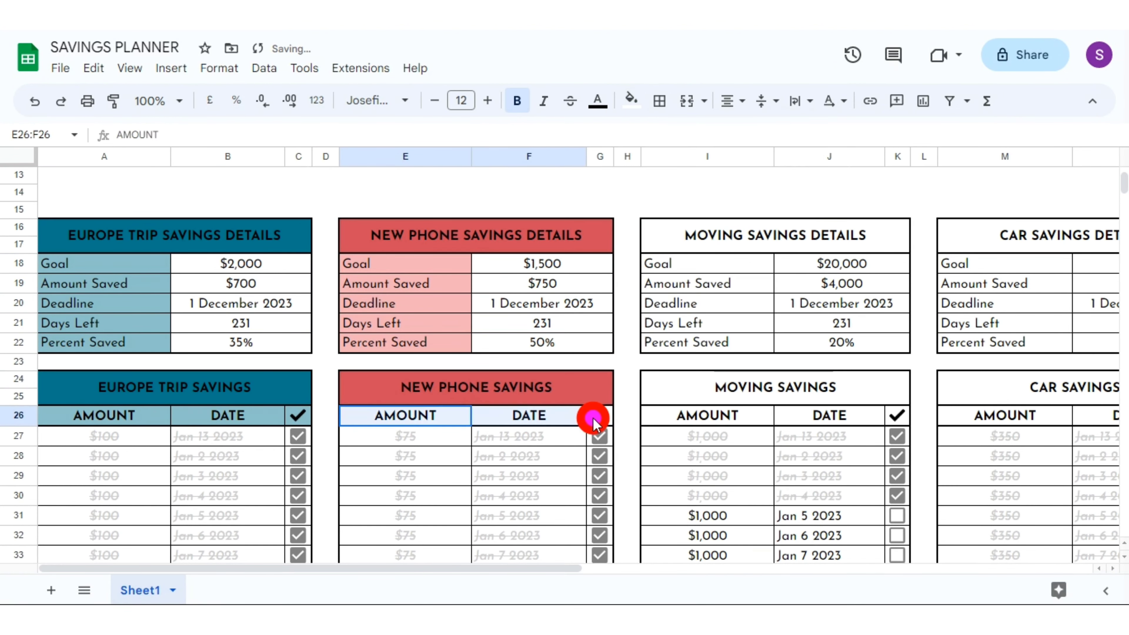
click(631, 101)
click(708, 379)
- Fill the moving details heading with the custom orange and its labels I18:I22 with light orange
click(711, 240)
click(631, 101)
click(727, 379)
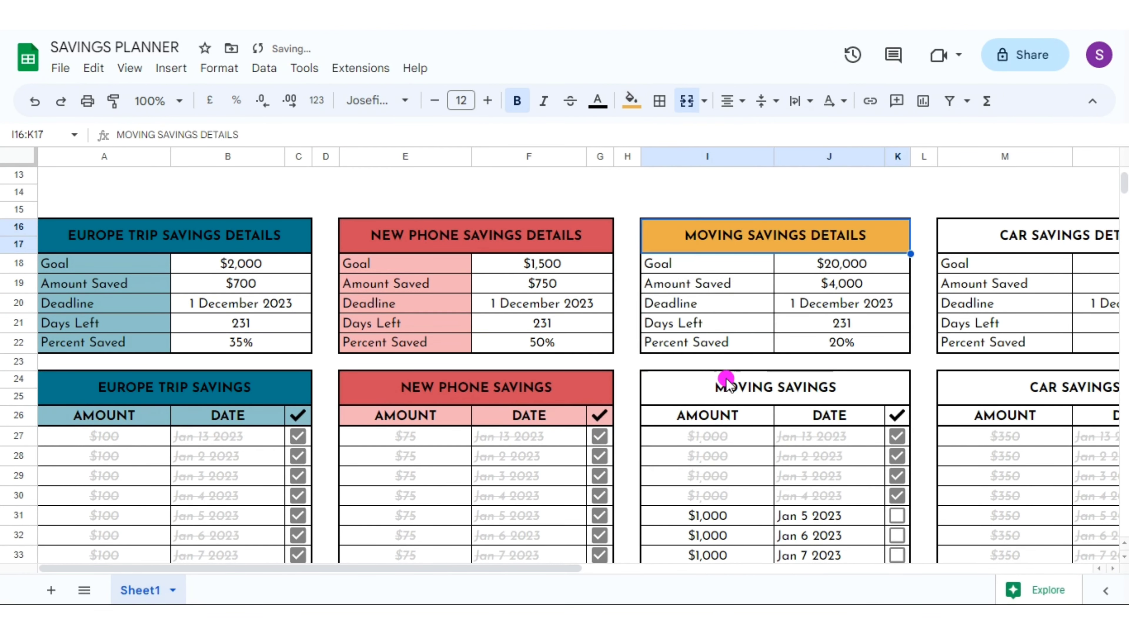
drag(711, 263, 711, 343)
click(631, 100)
click(743, 379)
- Fill the moving savings list heading with orange and its column headings I26:K26 with light orange
click(775, 387)
click(631, 101)
click(727, 379)
drag(707, 414, 836, 420)
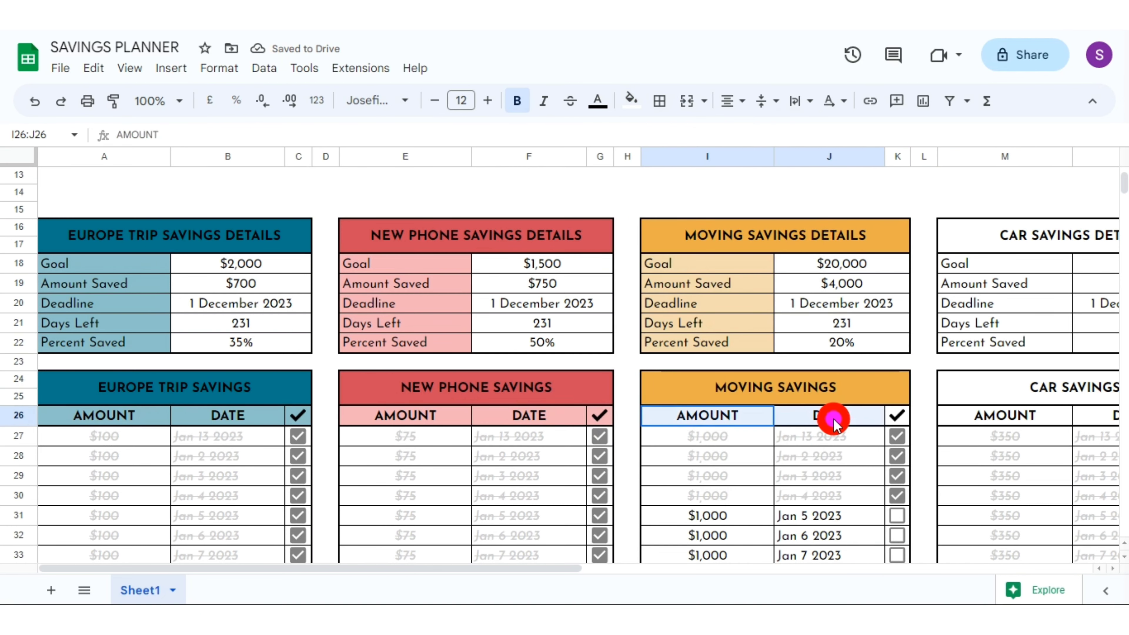
click(632, 101)
click(743, 379)
click(1112, 568)
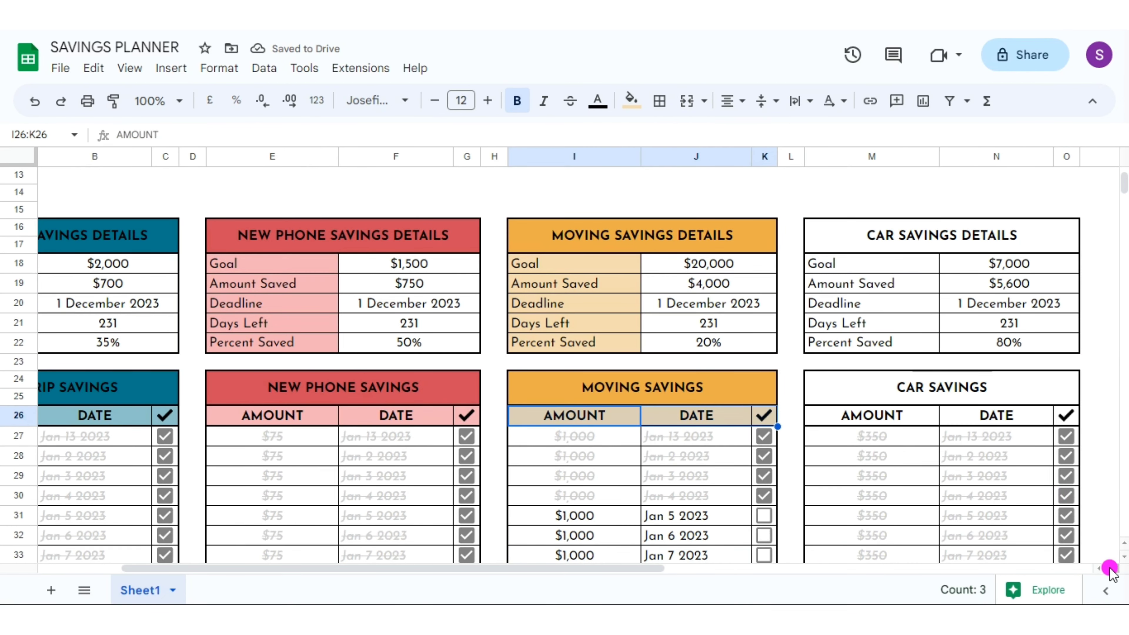
- Fill the car savings details heading with the custom purple and its labels M18:M22 with light purple
click(941, 235)
click(627, 101)
click(762, 380)
drag(860, 265, 857, 340)
click(631, 101)
click(781, 379)
- Fill the car savings list heading with the custom purple and its column headings M26:O26 with light purple
click(871, 390)
click(631, 101)
click(762, 380)
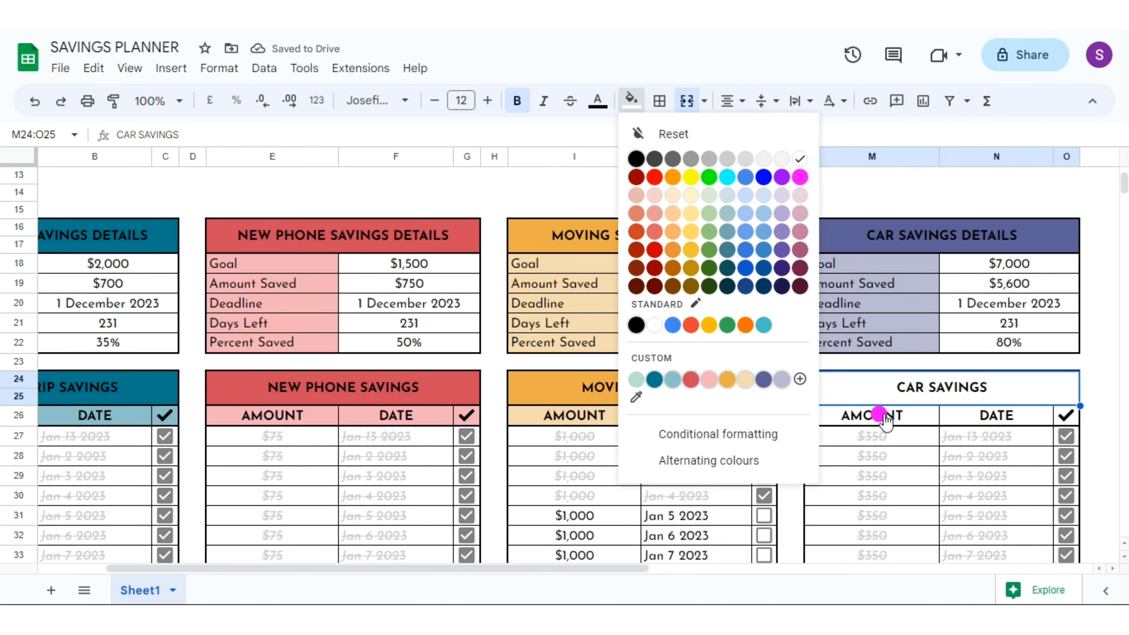
drag(877, 414, 1058, 418)
click(632, 100)
click(781, 381)
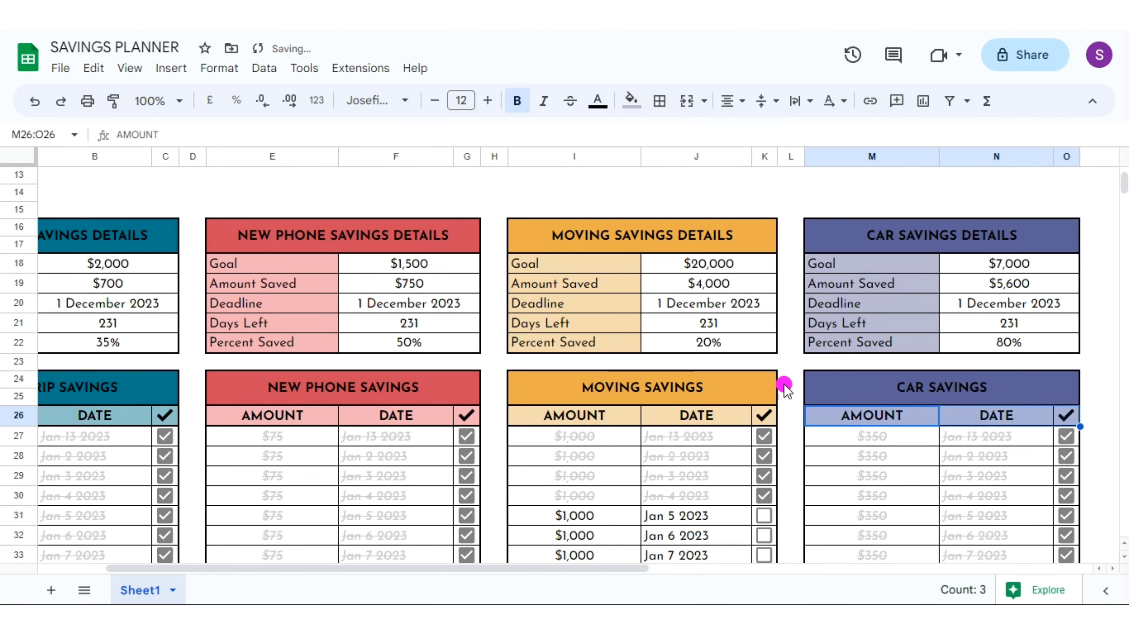
click(1098, 192)
- Insert a column chart from the Europe trip goal and amount saved in A18:C19
drag(574, 568, 508, 569)
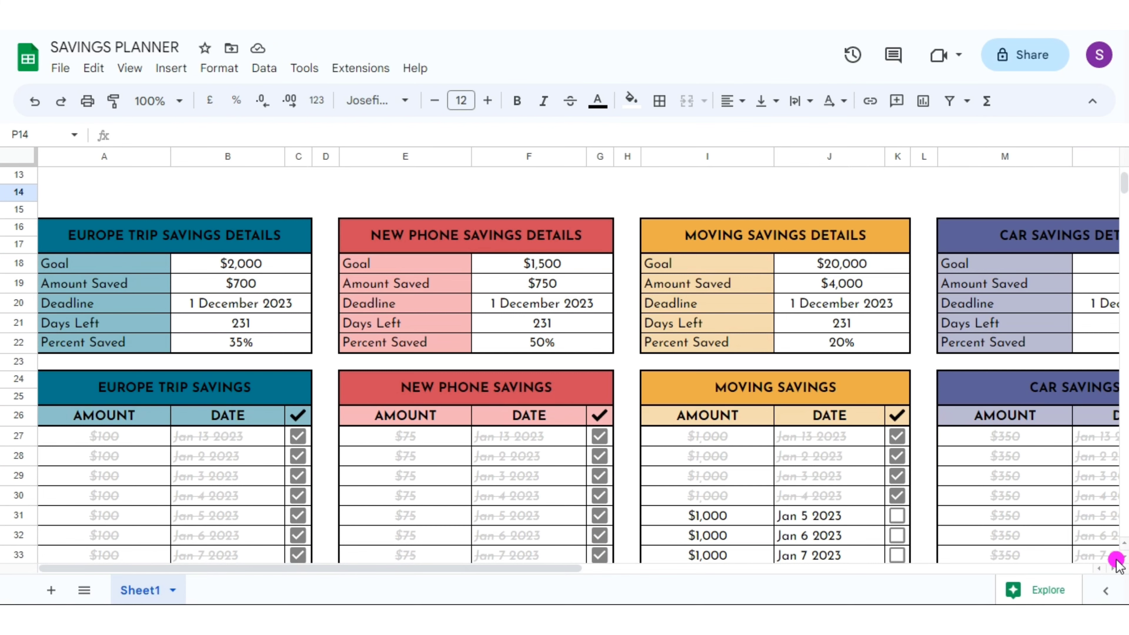
click(1112, 568)
drag(637, 575, 283, 565)
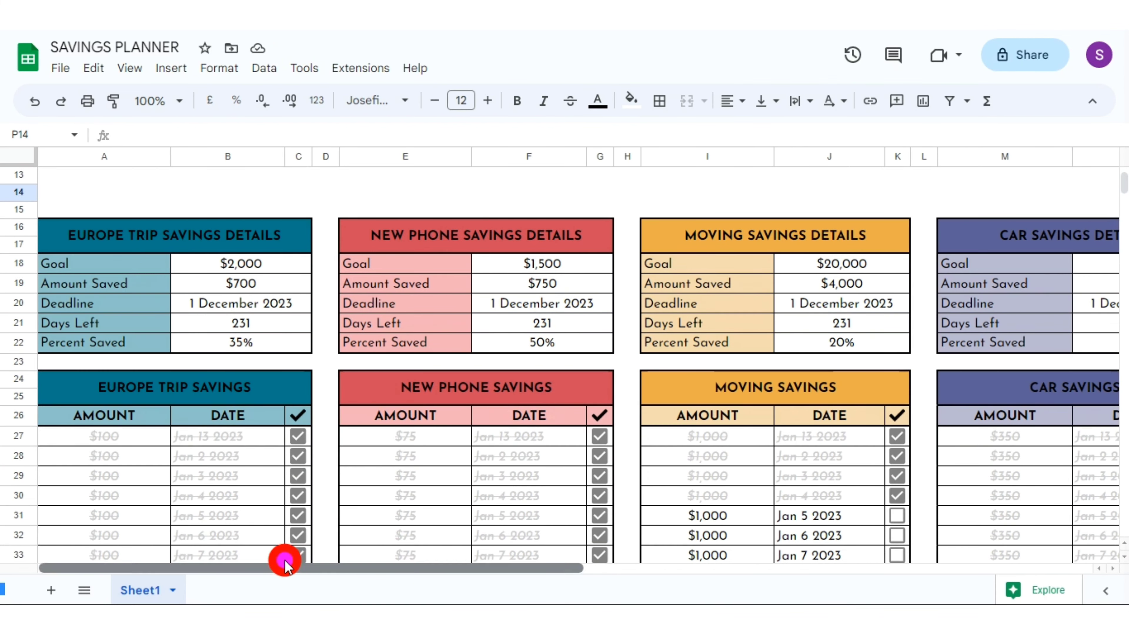
drag(1124, 186, 1122, 175)
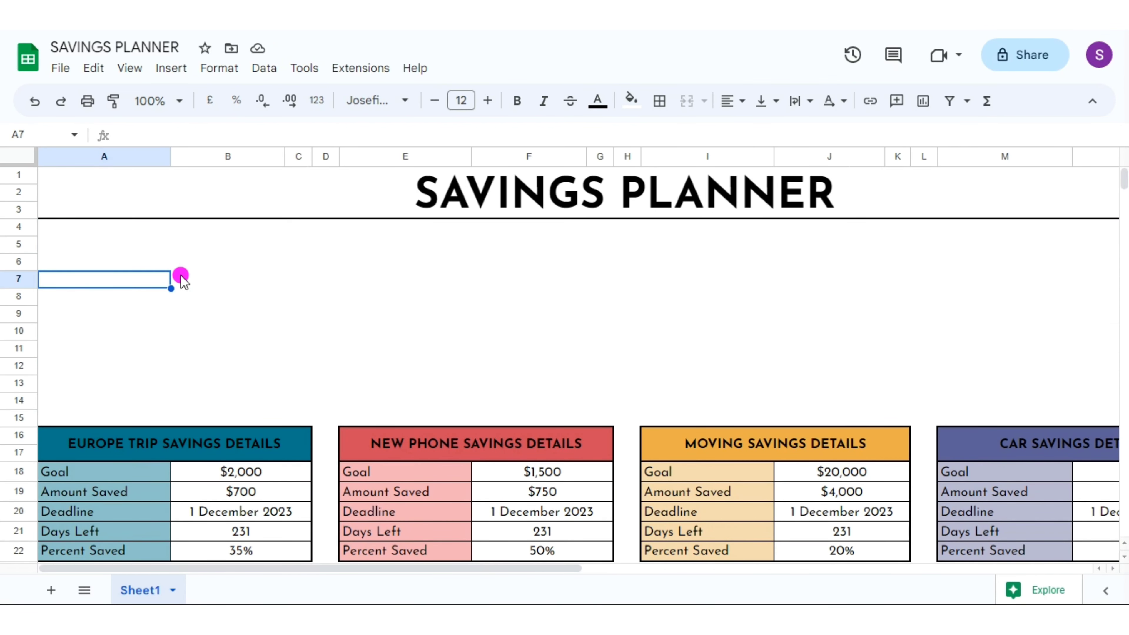
drag(42, 471, 298, 491)
click(171, 68)
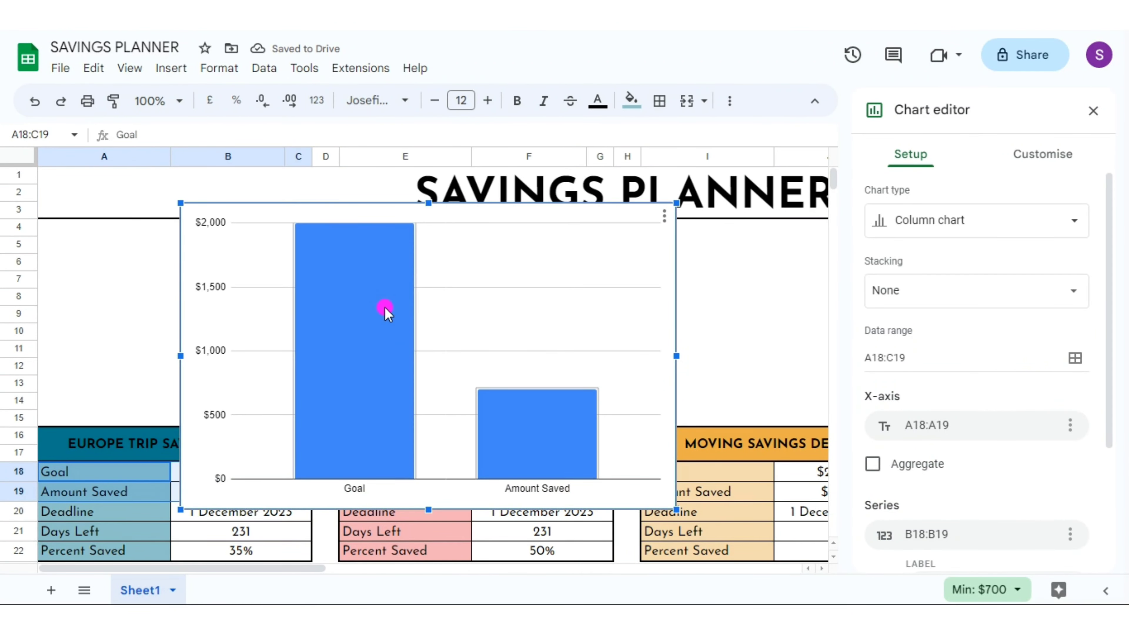
- Colour the Europe trip chart's Goal bar with the custom dark teal and its Amount Saved bar with light teal
click(386, 311)
click(964, 252)
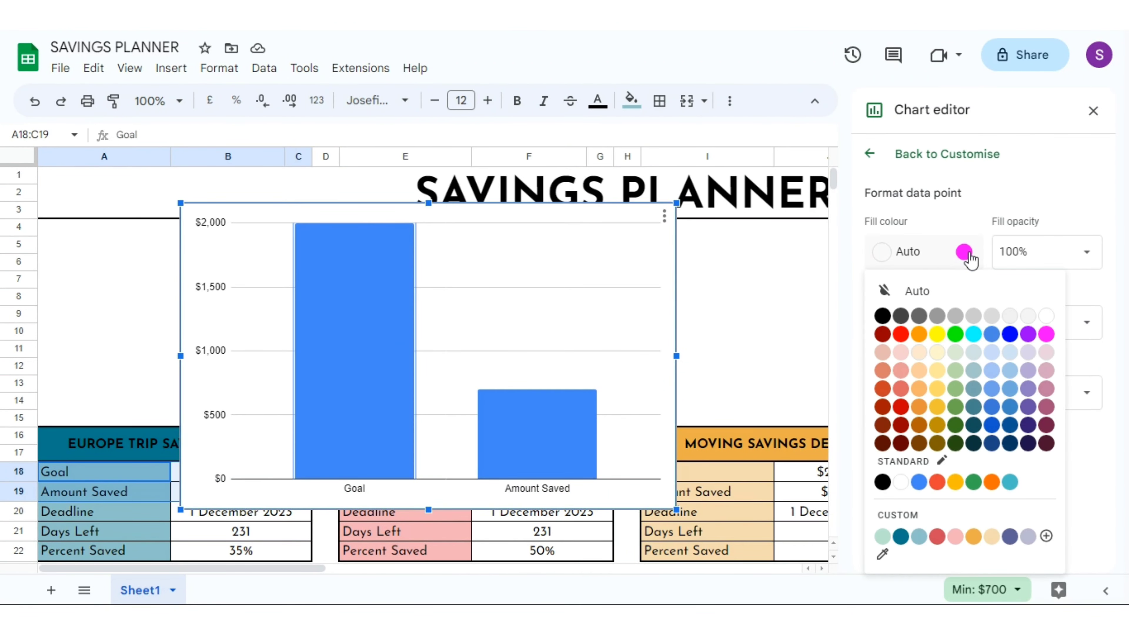
click(901, 537)
click(578, 423)
click(922, 252)
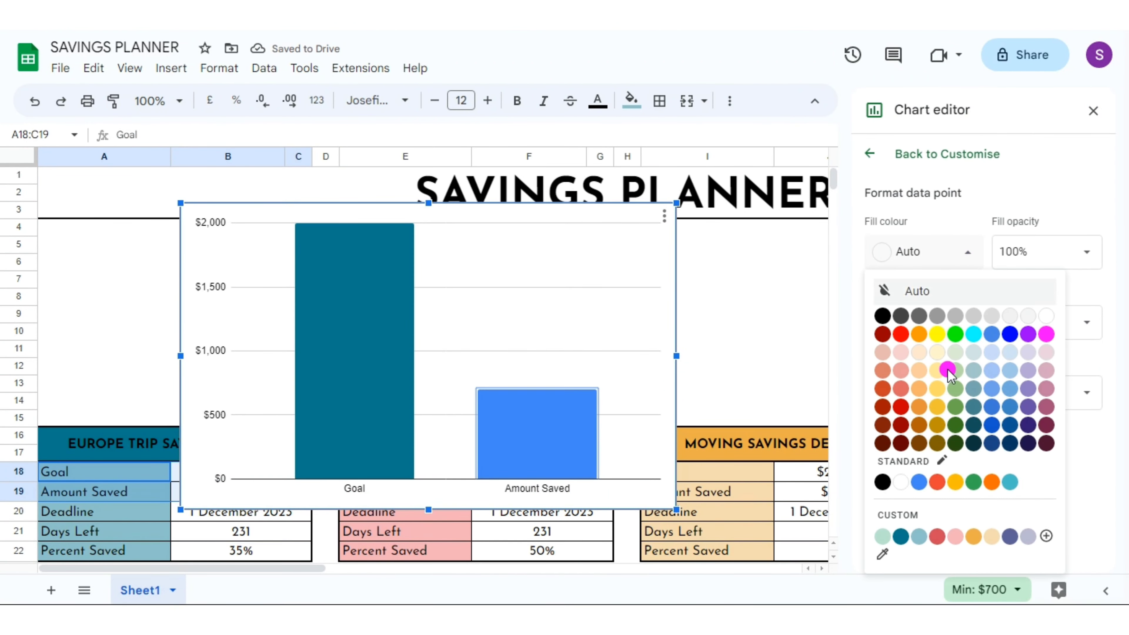
click(918, 536)
- Format the Europe trip chart's vertical axis labels as Serif, size 14, in black
click(209, 285)
scroll(1101, 373, up, 4)
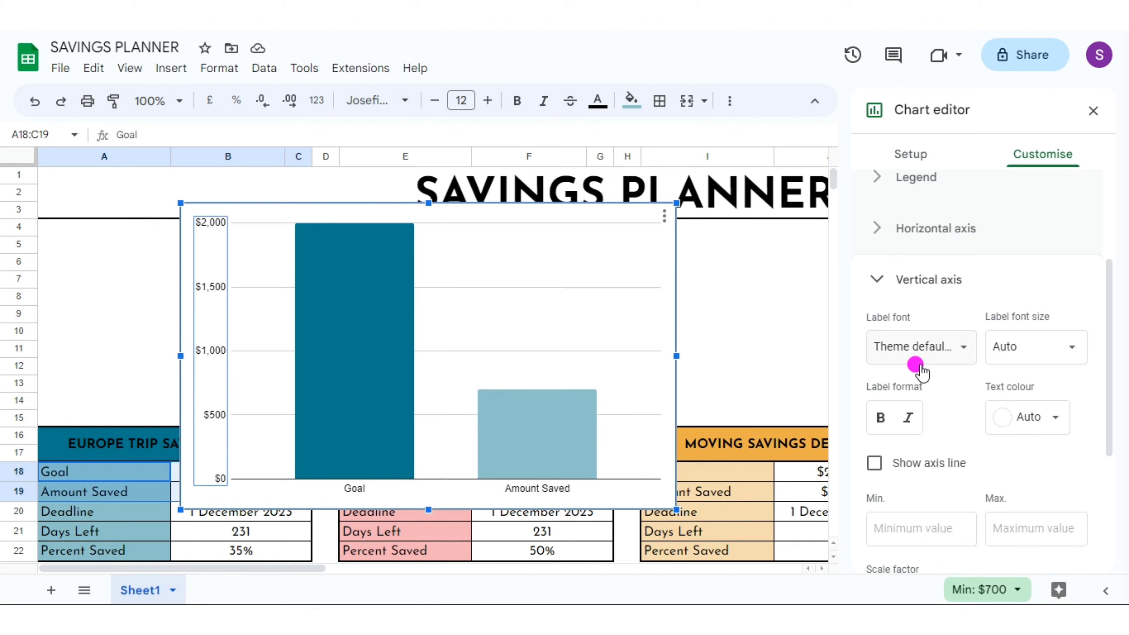
click(949, 352)
click(949, 423)
click(1035, 347)
click(1018, 151)
click(1024, 417)
click(925, 355)
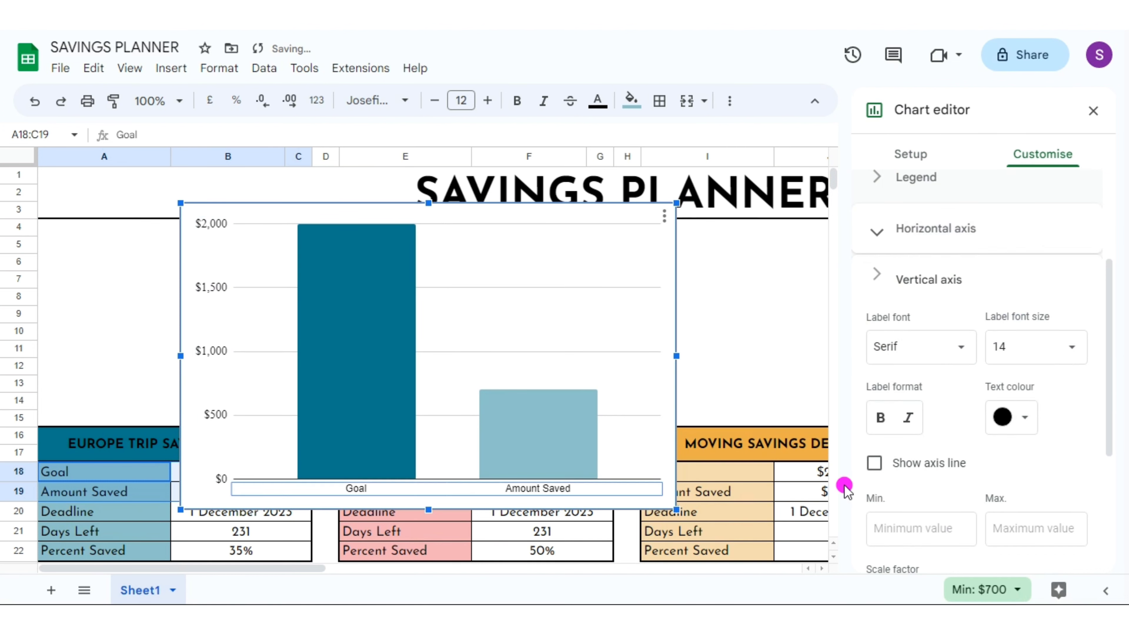
- Format the Europe trip chart's horizontal axis labels as Serif, size 14, in black
click(927, 295)
click(937, 378)
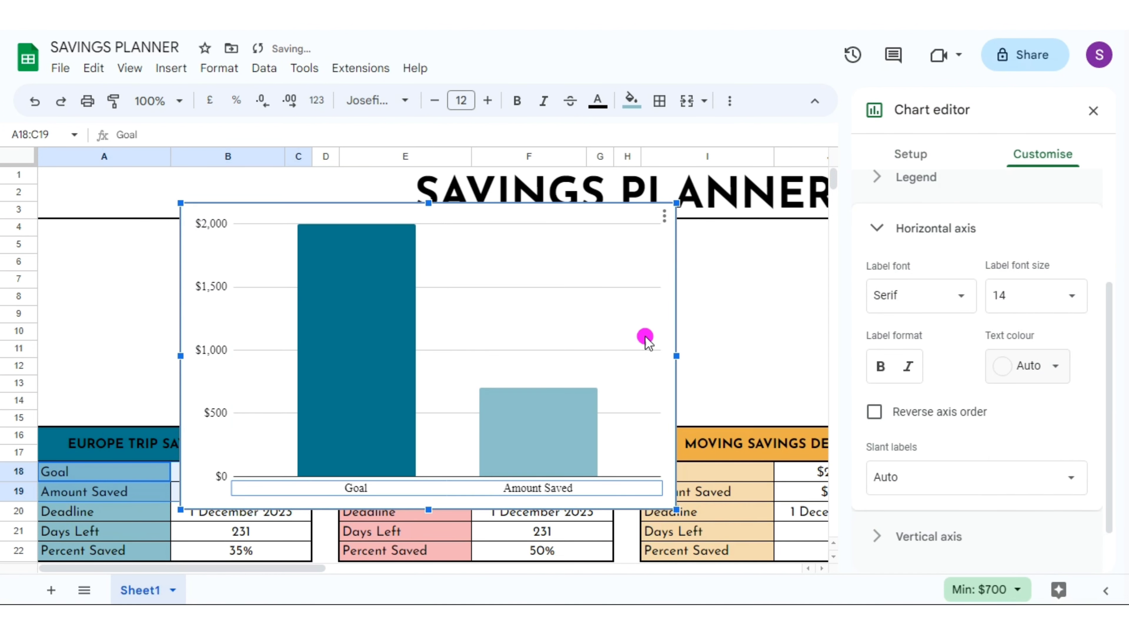
drag(1116, 316, 1111, 161)
- Move the Europe trip chart above its details table and resize it to span columns A to C, rows 4 to 14
drag(357, 238, 216, 254)
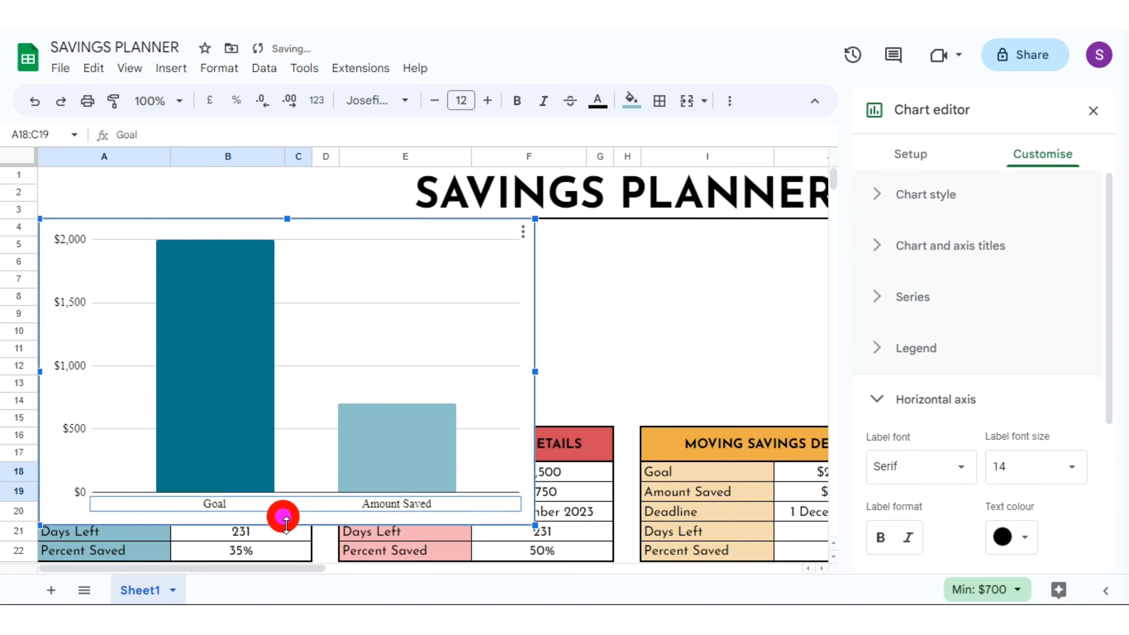
drag(285, 524, 285, 403)
drag(530, 313, 311, 326)
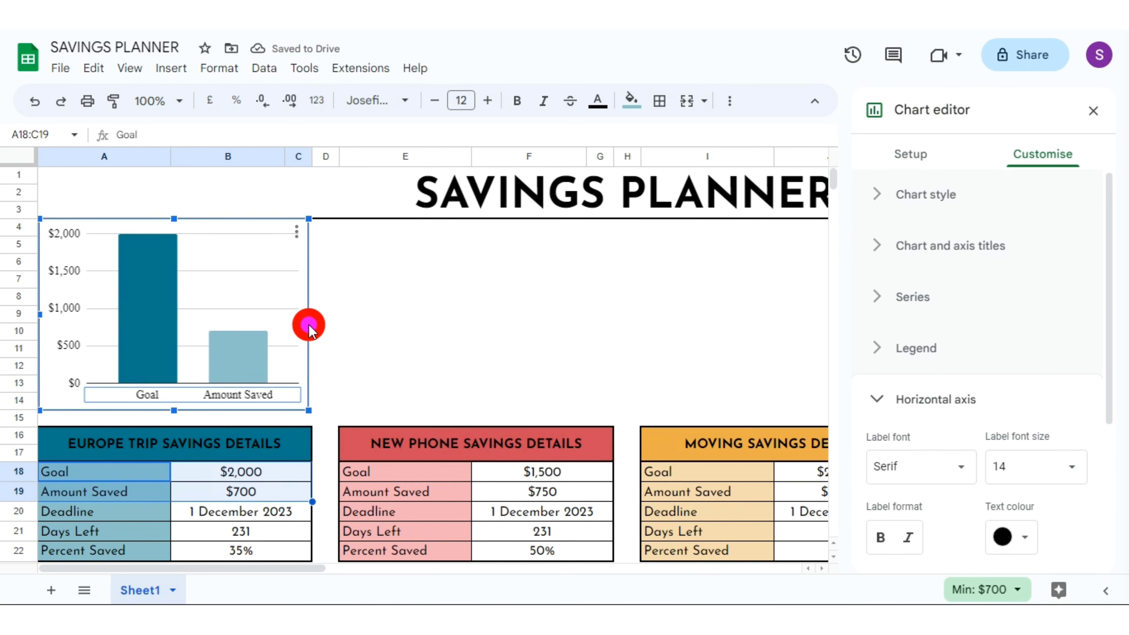
click(301, 271)
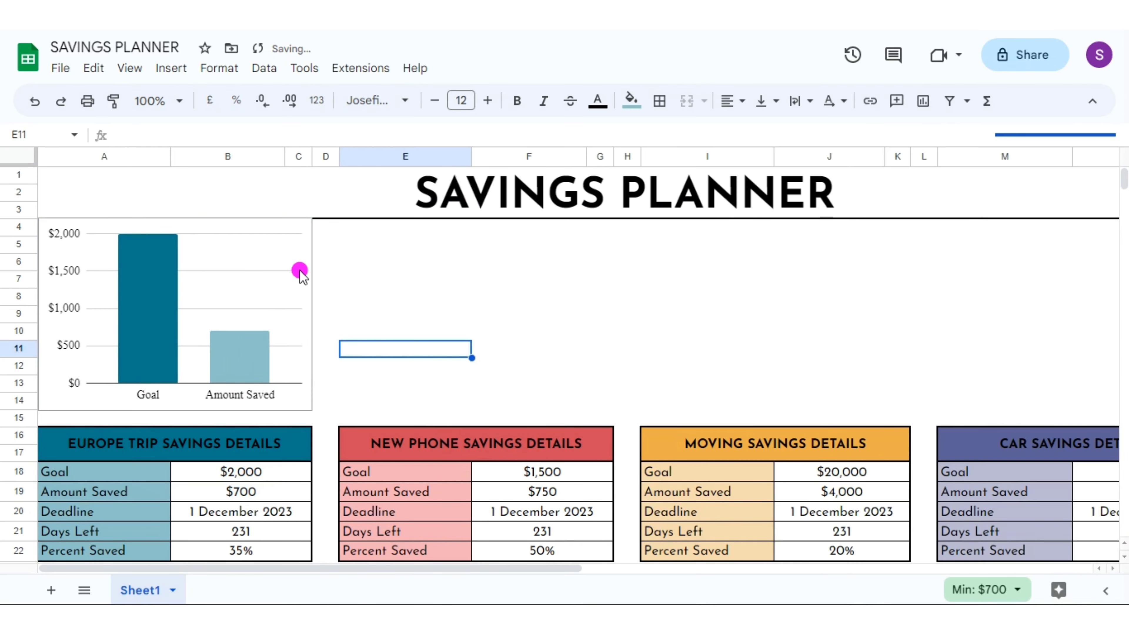
- Set the Europe trip chart's border colour to white and nudge the chart just below the title's border line
double_click(296, 250)
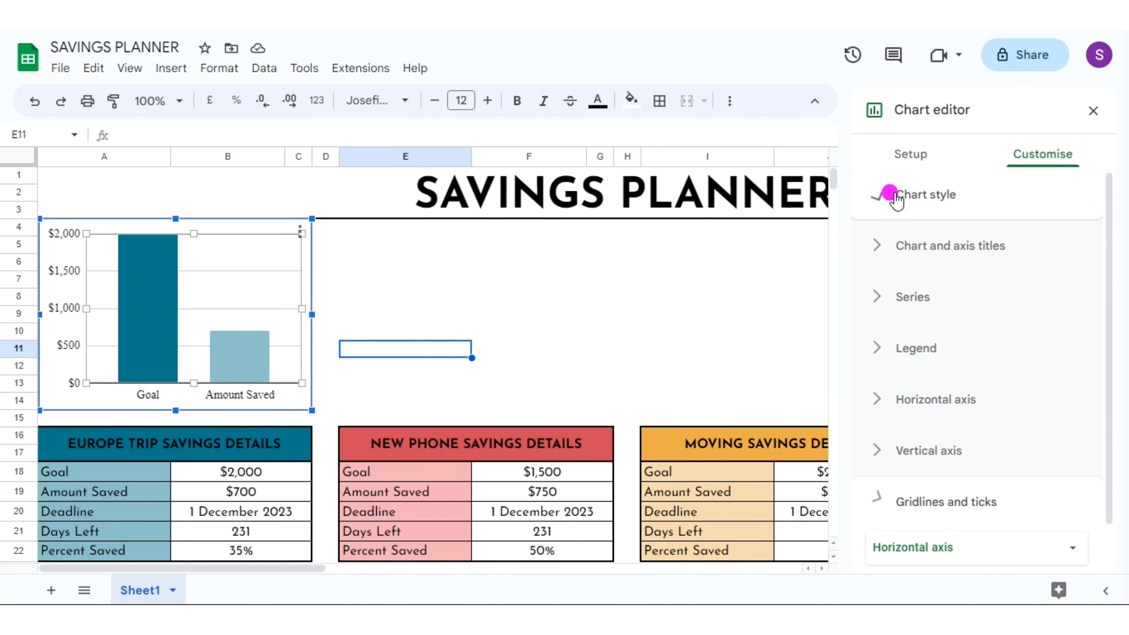
click(902, 338)
click(1047, 397)
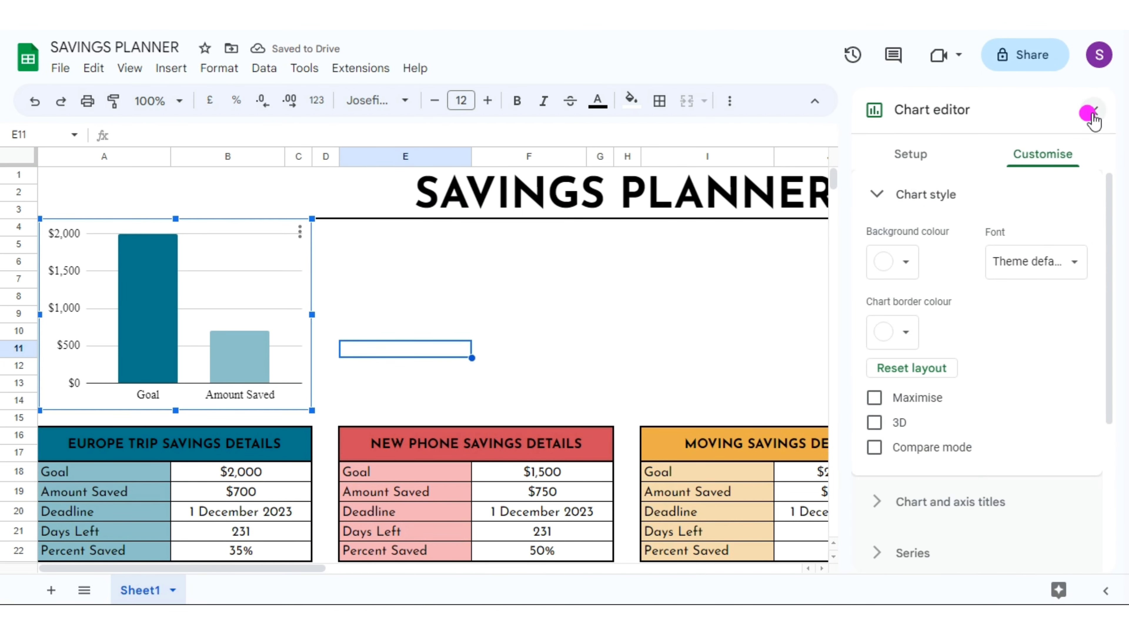
click(1089, 114)
click(412, 284)
drag(166, 224, 174, 217)
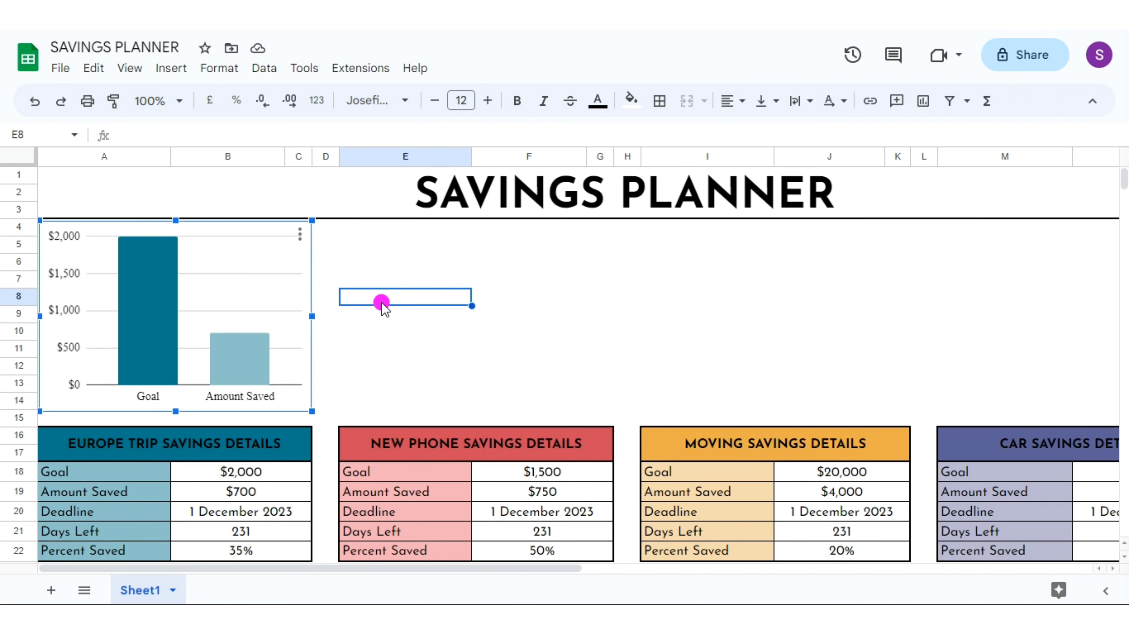
- Insert a column chart from E18:G19 and colour its Goal bar with the custom red and its Amount Saved bar light pink
drag(440, 472, 547, 493)
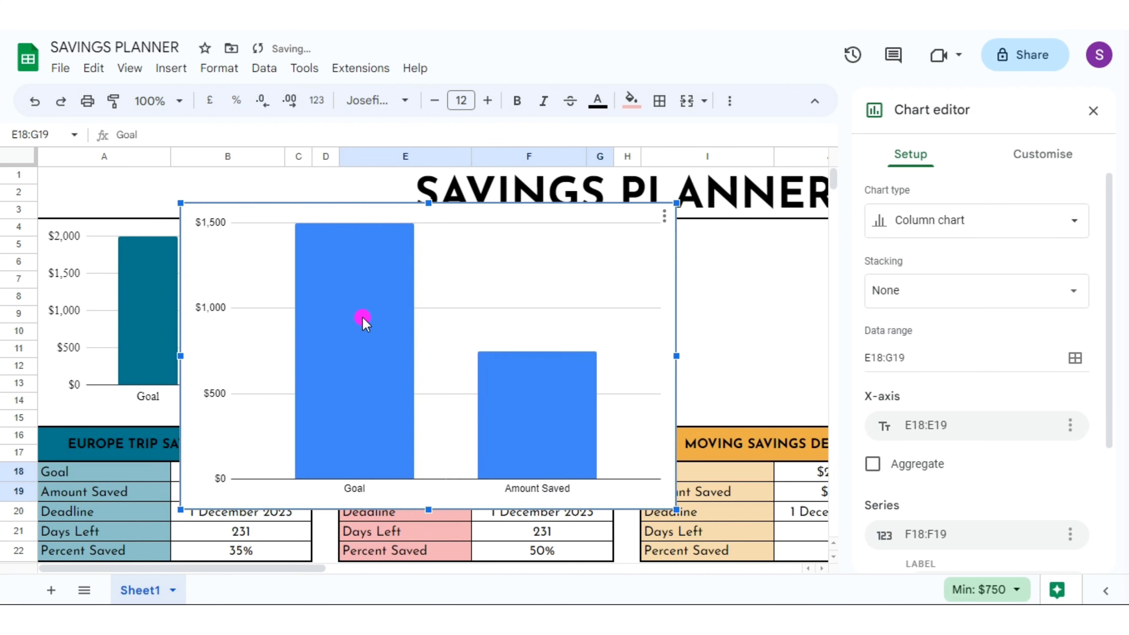
double_click(362, 317)
click(967, 253)
click(938, 540)
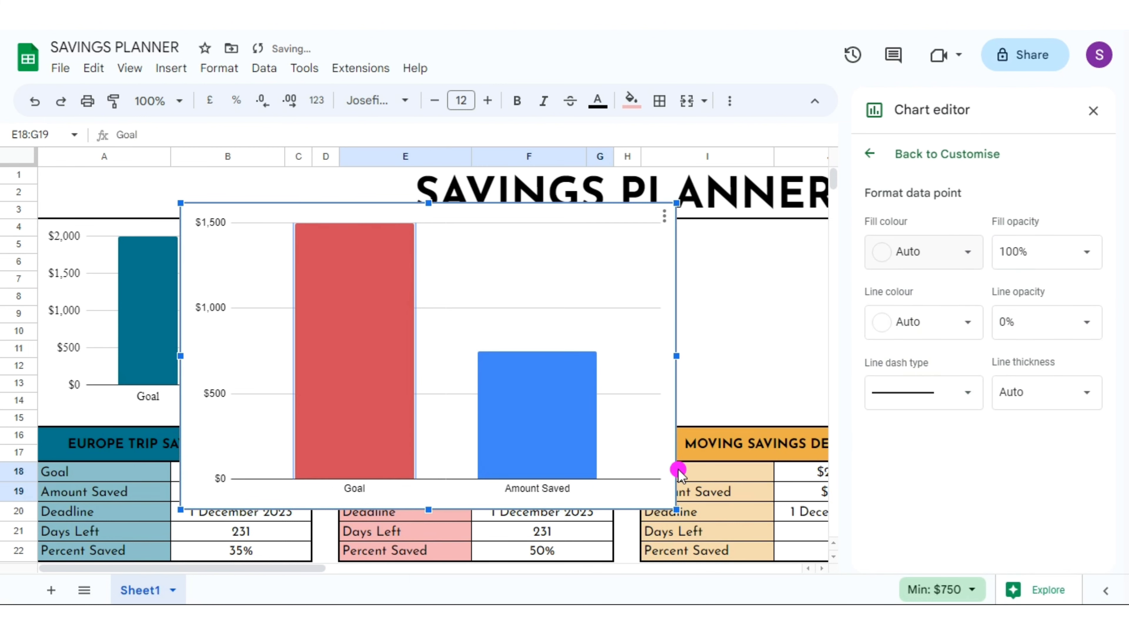
click(967, 252)
click(947, 537)
- Format the new phone chart's vertical axis labels as Serif, size 14
click(947, 154)
drag(1109, 383, 1108, 338)
click(920, 257)
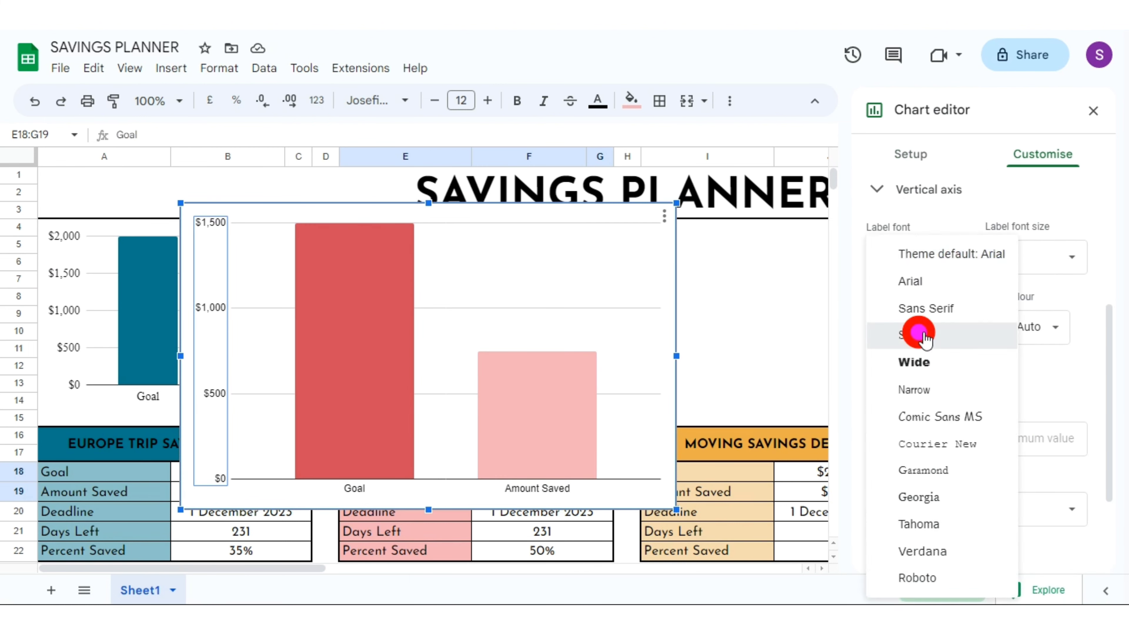
click(908, 328)
click(1036, 256)
click(1023, 374)
- Format the new phone chart's horizontal axis labels as Serif, size 14, in black
click(354, 489)
click(1036, 261)
click(1065, 373)
scroll(1120, 313, up, 5)
- Move the new phone chart above its details table and resize it to span columns E to G below the title
drag(473, 263, 630, 269)
drag(587, 516, 588, 400)
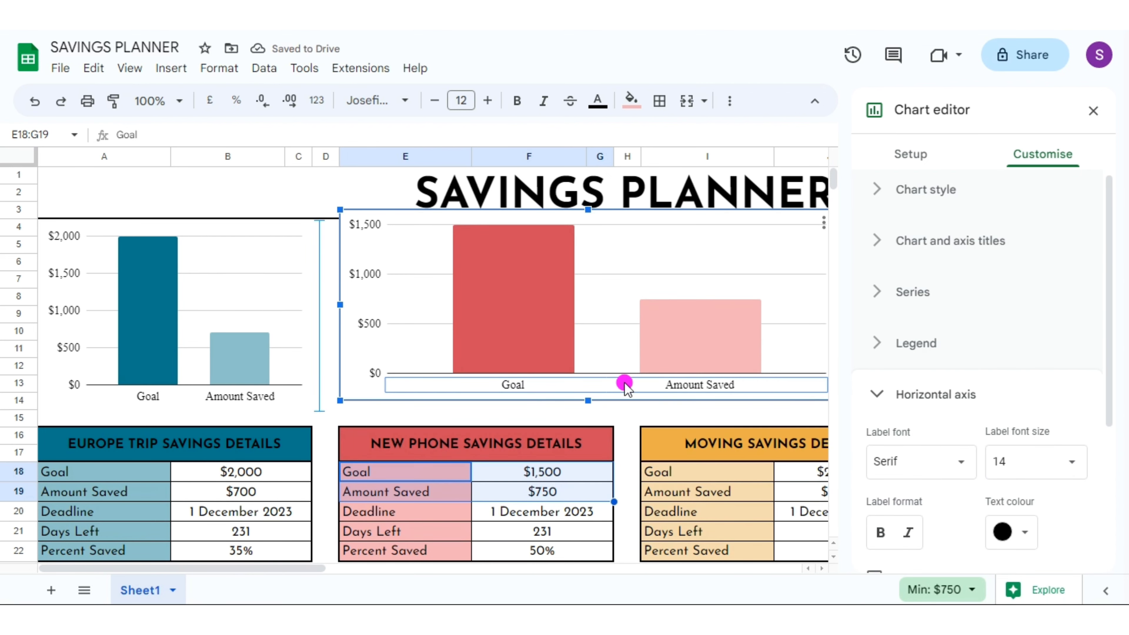
drag(586, 205, 588, 217)
scroll(768, 433, right, 3)
drag(699, 307, 482, 323)
click(549, 373)
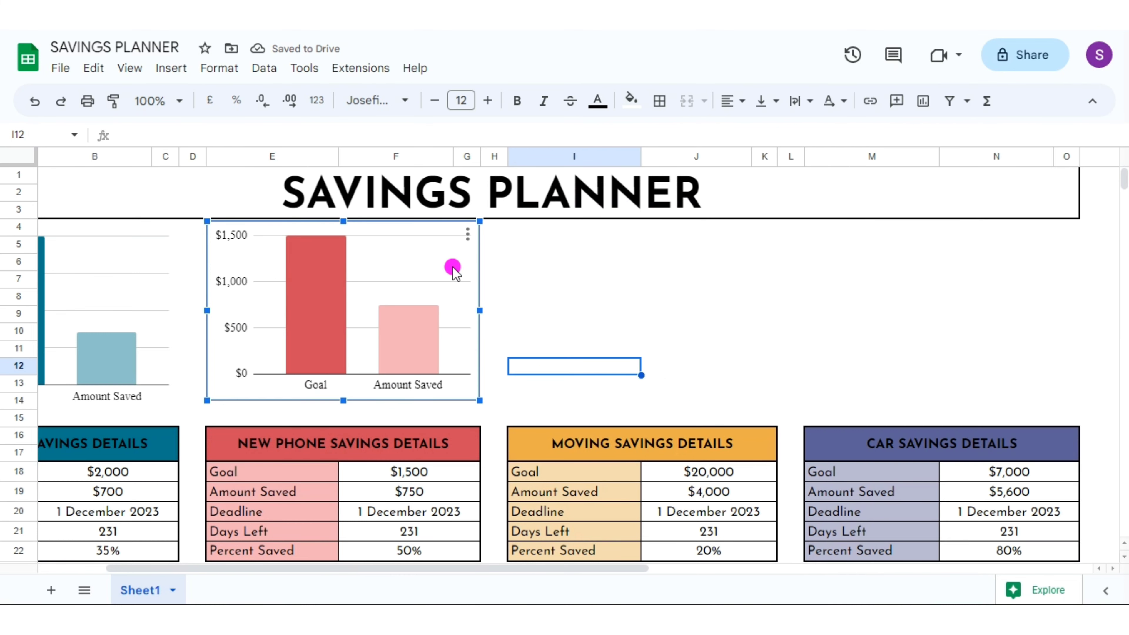
- Set the new phone chart's border colour to white
double_click(452, 267)
click(902, 335)
click(1043, 399)
- Insert a column chart from I18:K19 and colour its Goal bar with the custom orange
drag(555, 472, 720, 494)
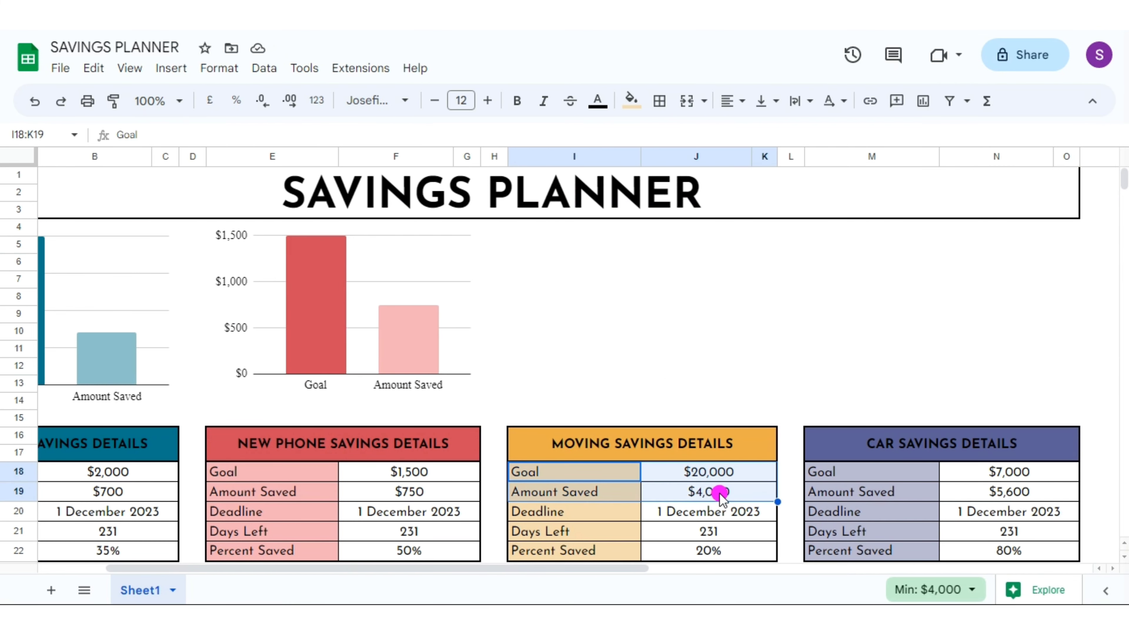
click(171, 69)
click(206, 217)
double_click(368, 312)
click(933, 252)
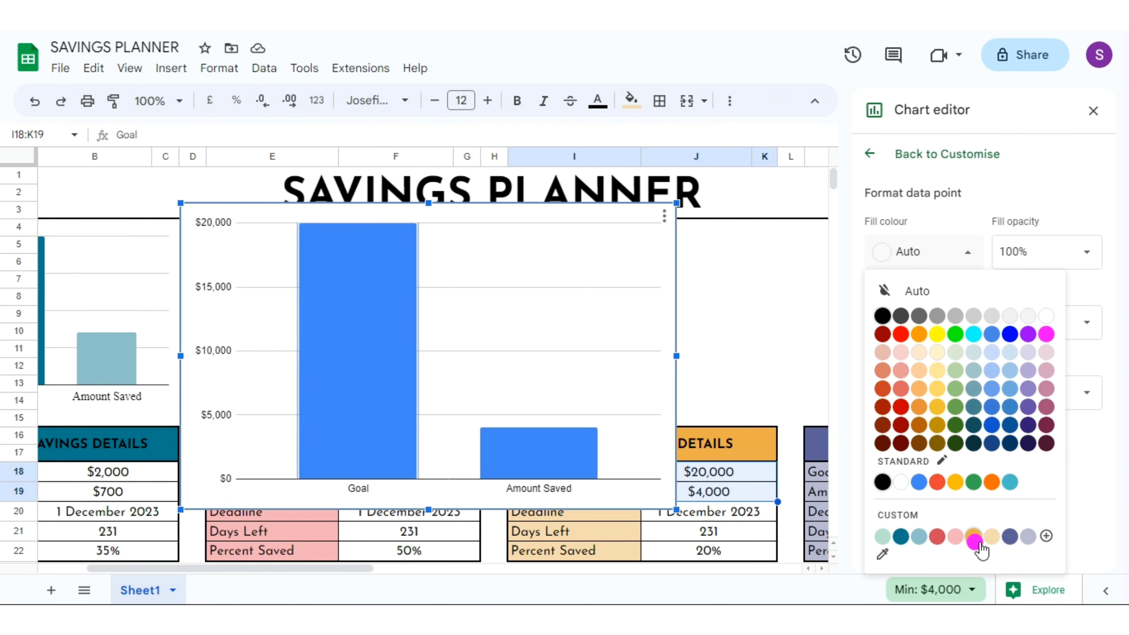
click(977, 537)
key(Escape)
- Colour the moving chart's Amount Saved bar with the custom light orange
double_click(557, 443)
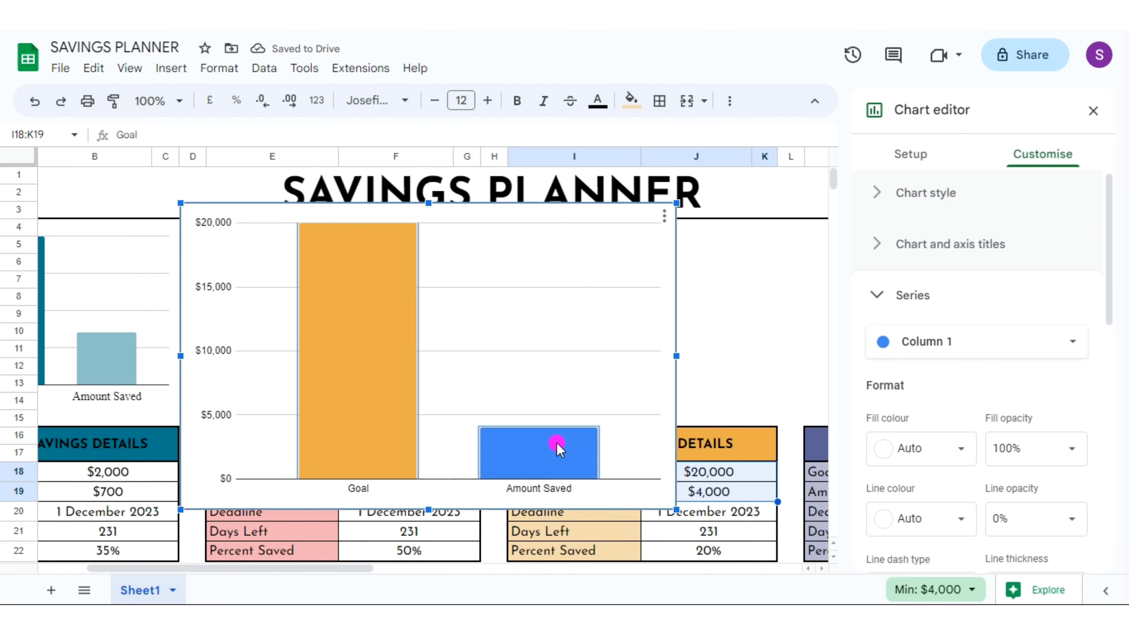
click(563, 447)
click(919, 252)
click(983, 530)
- Format the moving chart's vertical axis labels as Serif, size 14, in black
click(215, 225)
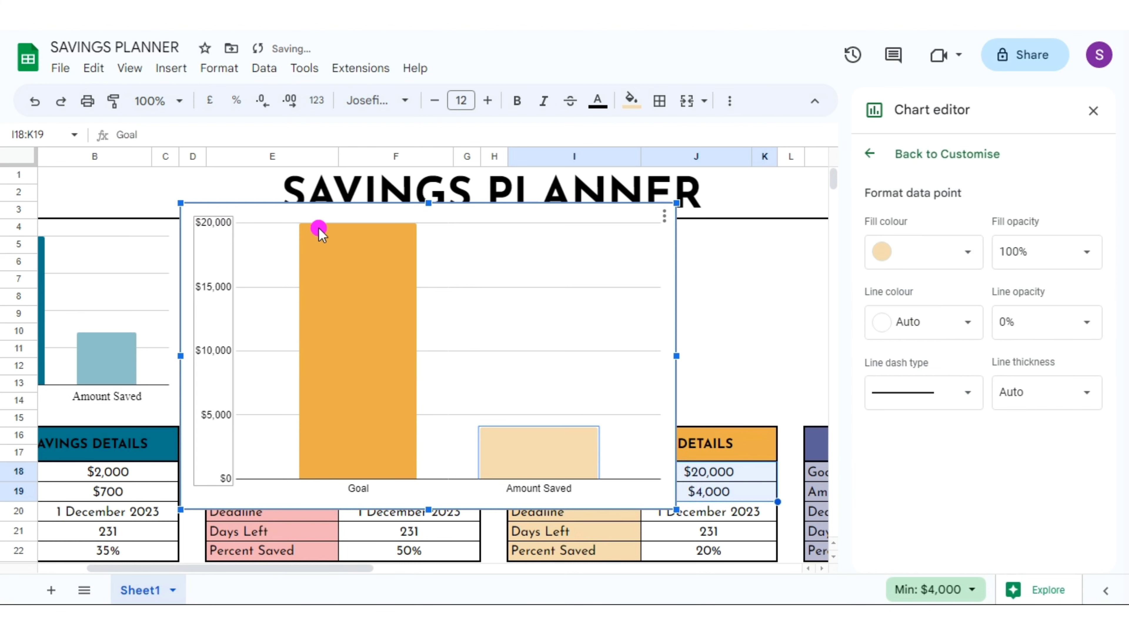
click(960, 277)
click(910, 354)
click(1062, 278)
click(1022, 391)
click(1036, 347)
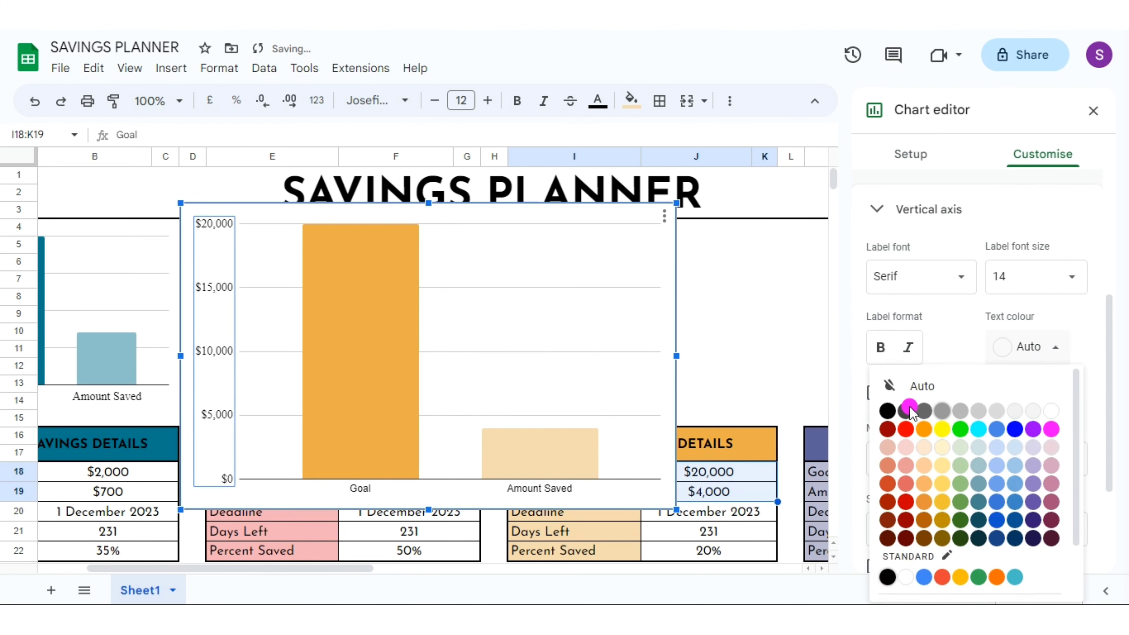
click(889, 404)
- Format the moving chart's horizontal axis labels as Serif, size 14, in black
click(513, 487)
click(960, 263)
click(910, 340)
click(1060, 276)
click(1040, 380)
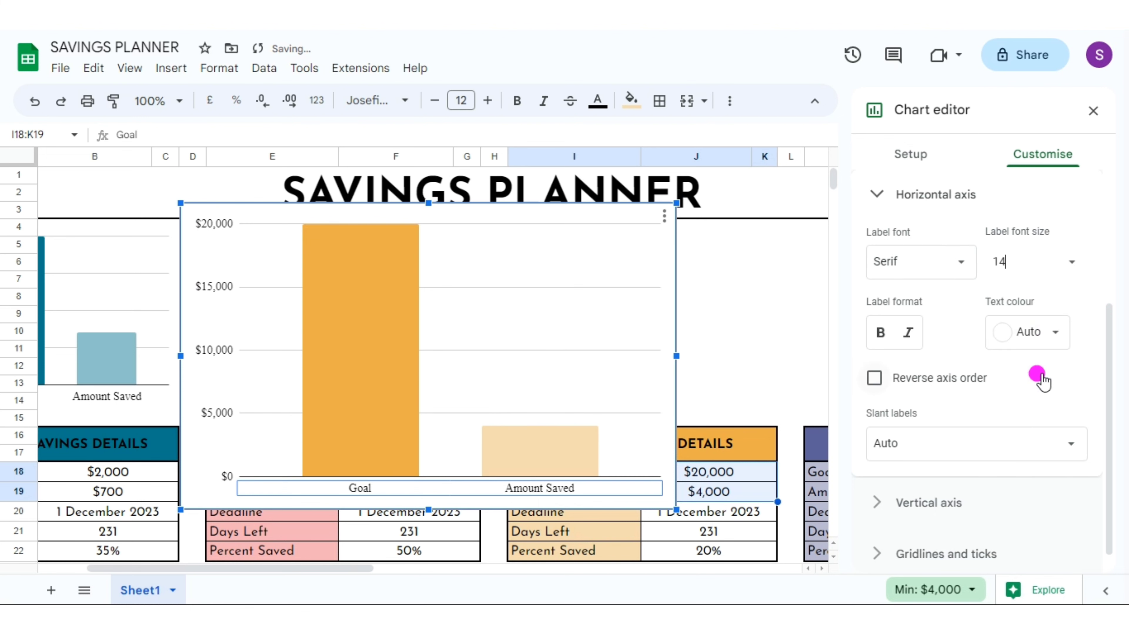
- Move the moving chart above its details table and resize it to fit roughly over columns I to K below the title
drag(328, 296, 500, 297)
click(821, 568)
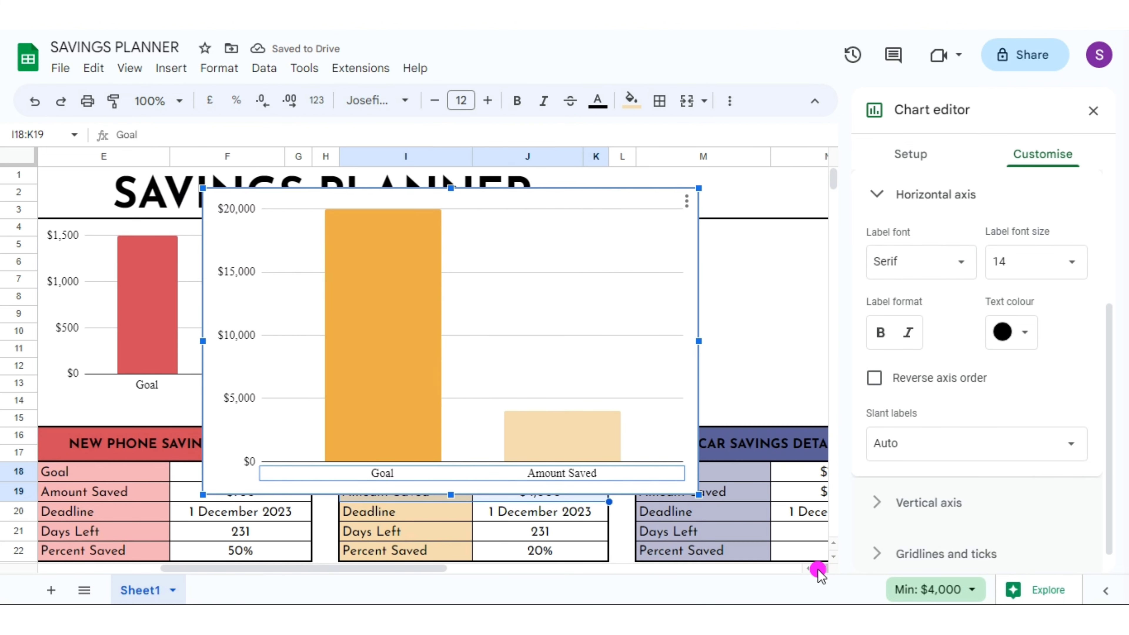
drag(312, 237, 502, 256)
drag(587, 204, 585, 220)
drag(587, 511, 582, 402)
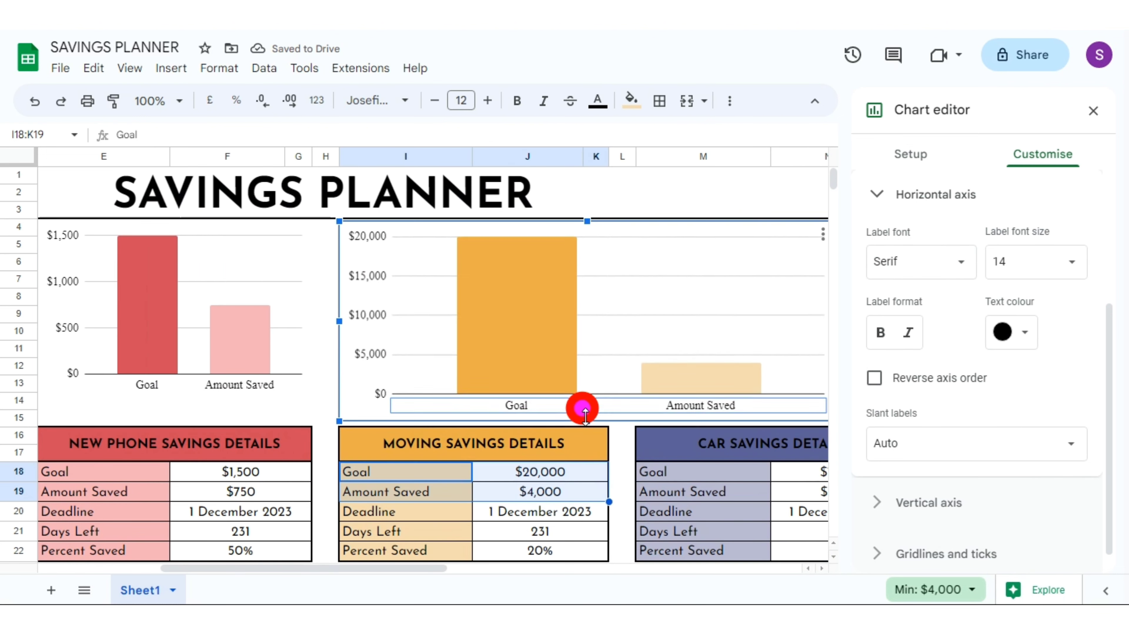
scroll(3, 351, right, 1)
drag(672, 304, 480, 307)
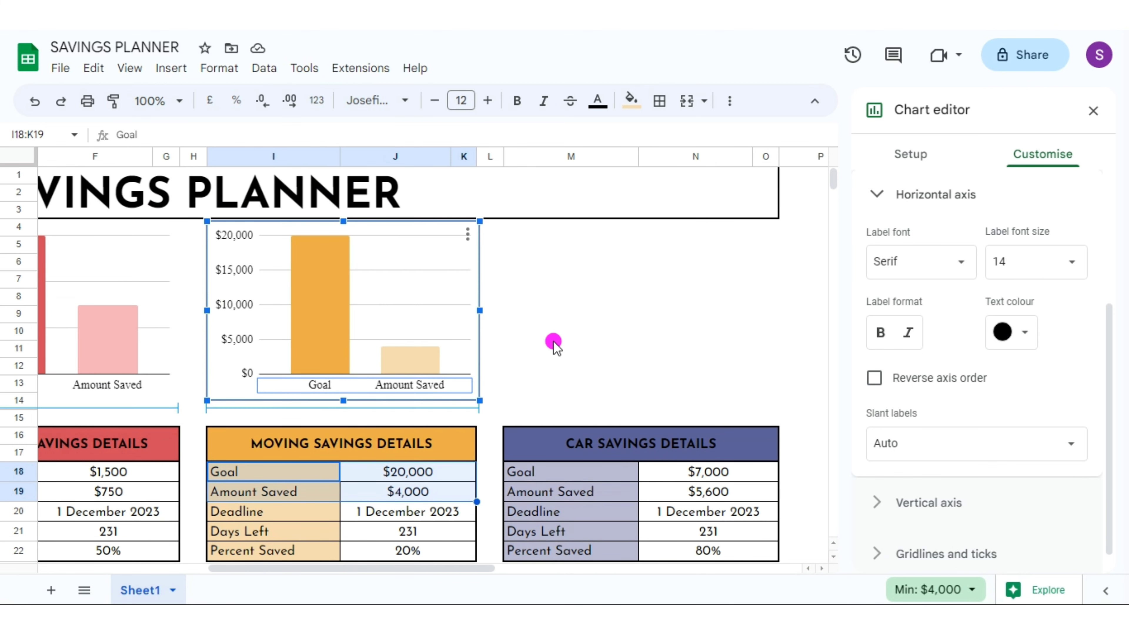
click(552, 337)
- Set the moving chart's border colour to white and adjust its width to match the moving details table
double_click(464, 258)
click(907, 213)
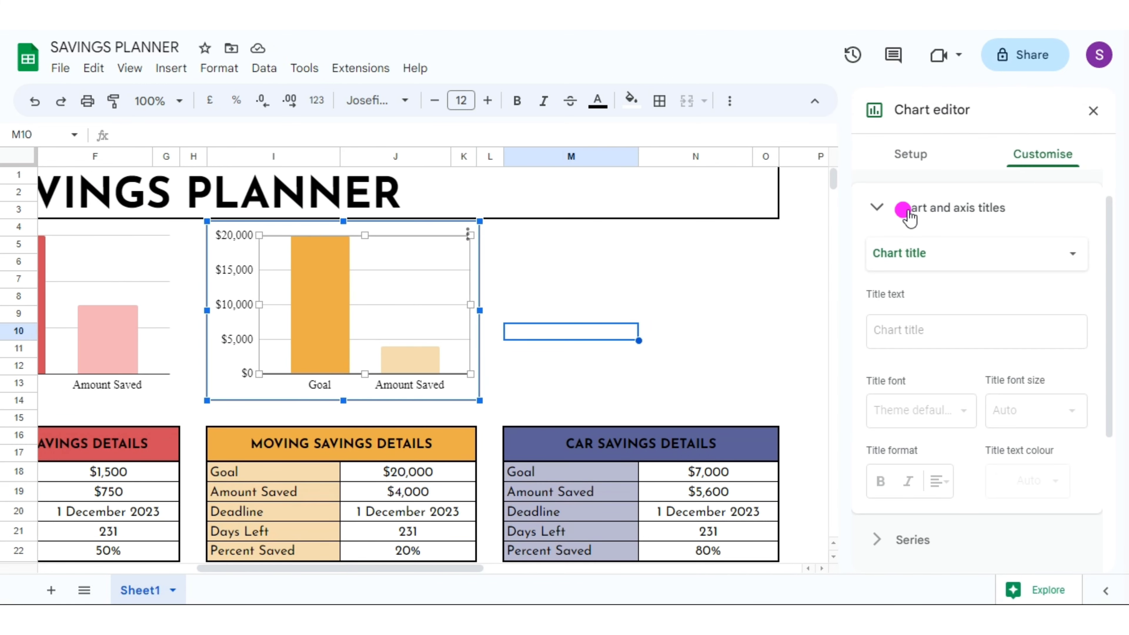
click(877, 209)
click(872, 194)
click(907, 336)
drag(473, 308, 477, 308)
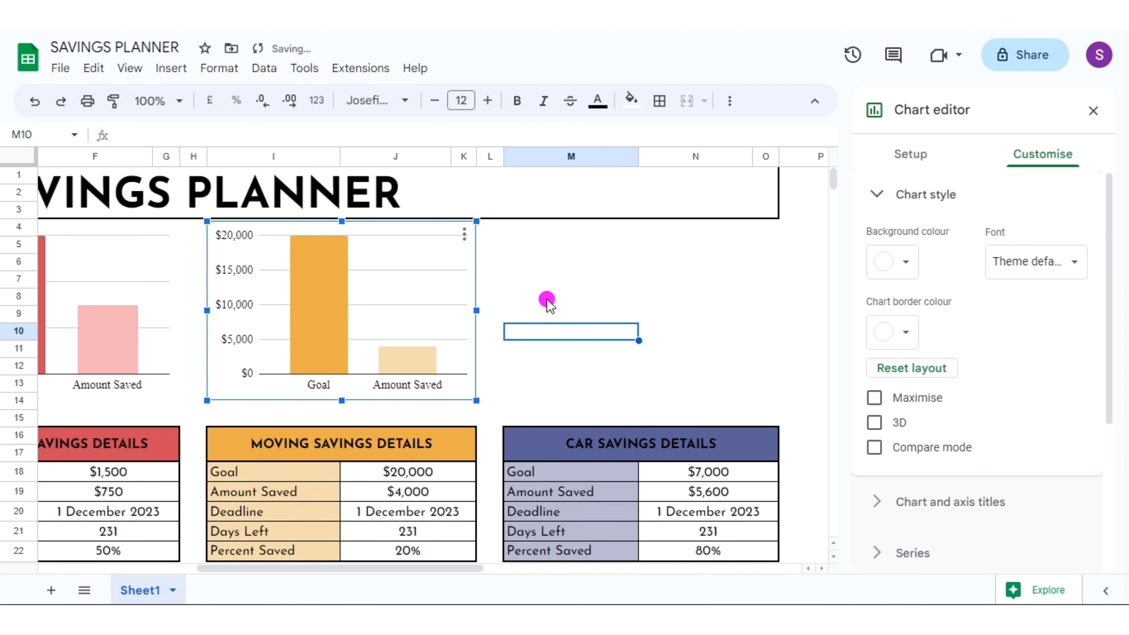
- Insert a column chart of the car savings Goal and Amount Saved rows from M18:O19
drag(597, 470, 688, 491)
drag(612, 470, 701, 491)
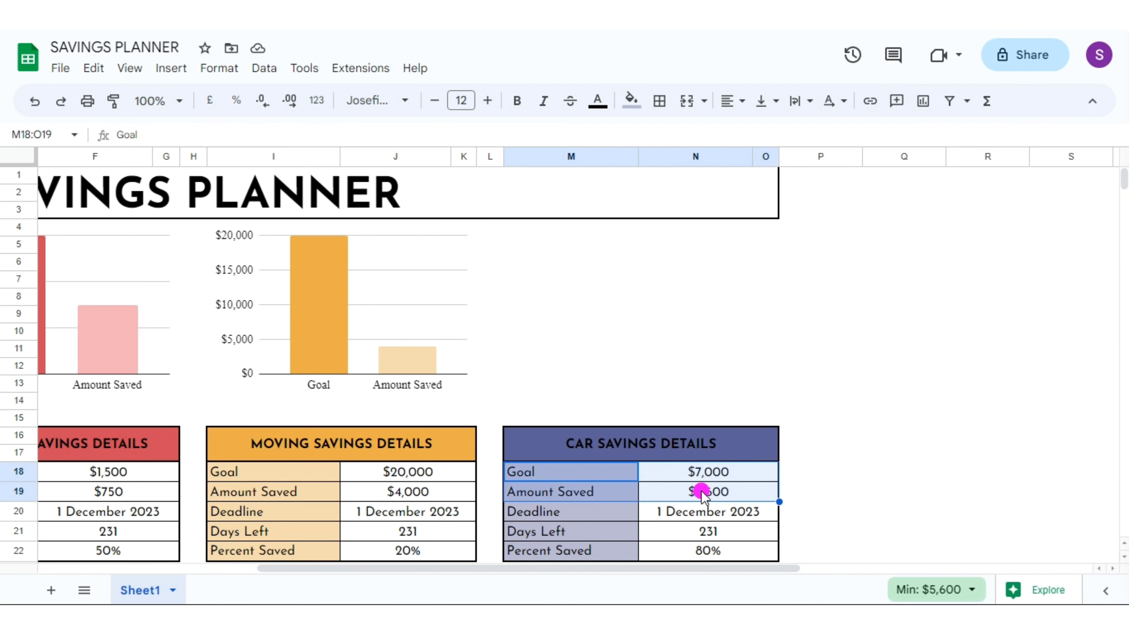
click(176, 71)
click(209, 204)
- Fill the car chart's Goal column with the custom dark purple-blue and its Amount Saved column with the matching light lavender
click(294, 283)
click(348, 322)
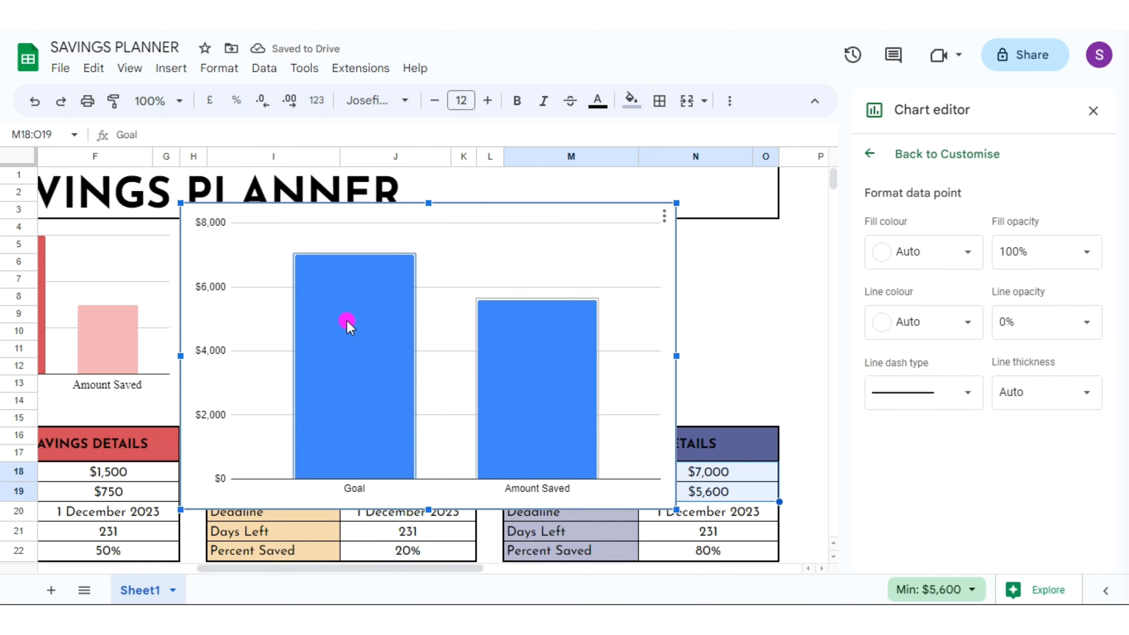
click(961, 254)
click(1010, 536)
click(962, 253)
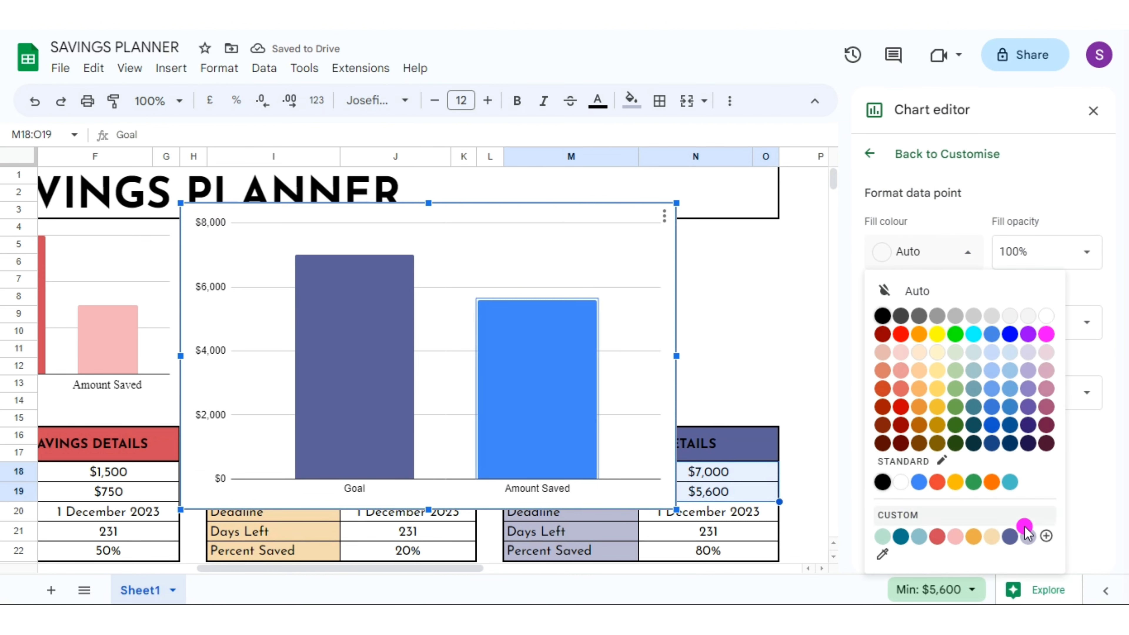
click(996, 536)
- Format the car chart's vertical and horizontal axis labels as Serif, size 14, in black
click(210, 282)
click(957, 325)
click(910, 402)
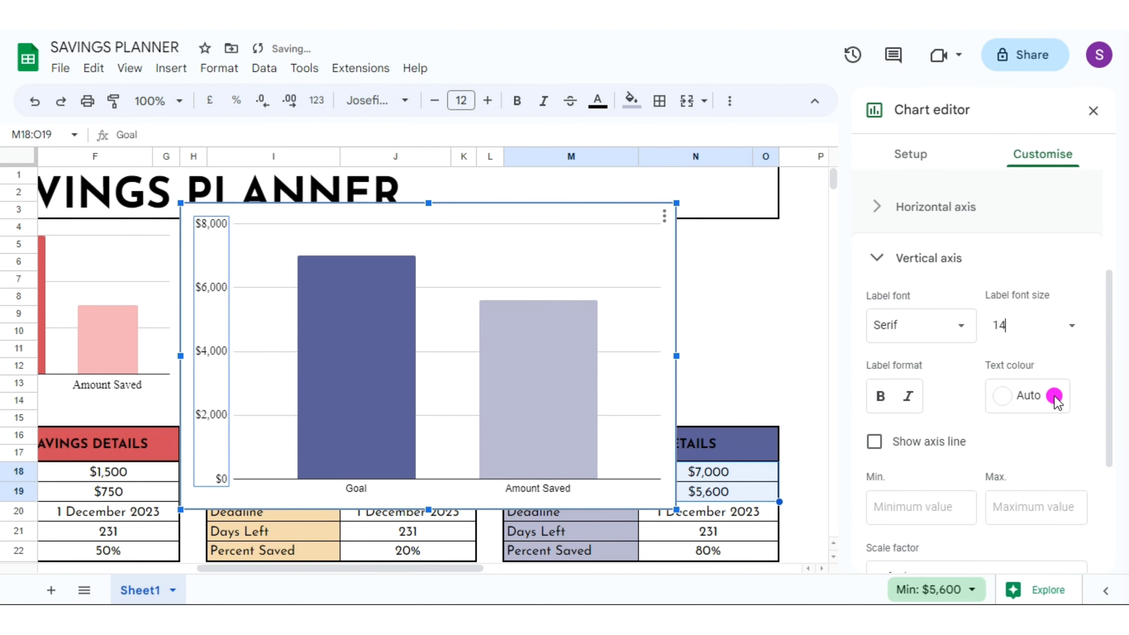
click(402, 488)
click(1071, 278)
click(1033, 385)
- Move the car chart above its details table and resize it to fit roughly over columns M to O below the title
scroll(730, 262, right, 5)
click(822, 569)
drag(410, 264, 422, 235)
drag(584, 528, 576, 399)
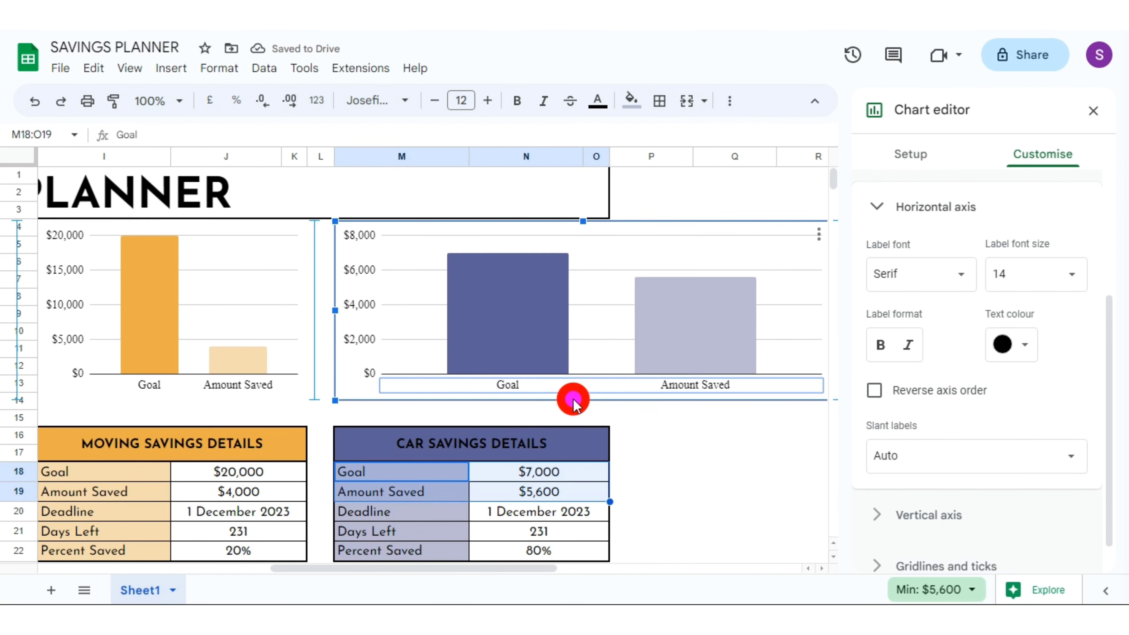
click(822, 568)
drag(693, 310, 487, 313)
- Set the car chart's border colour to white
drag(1113, 274, 1111, 187)
click(882, 196)
click(899, 331)
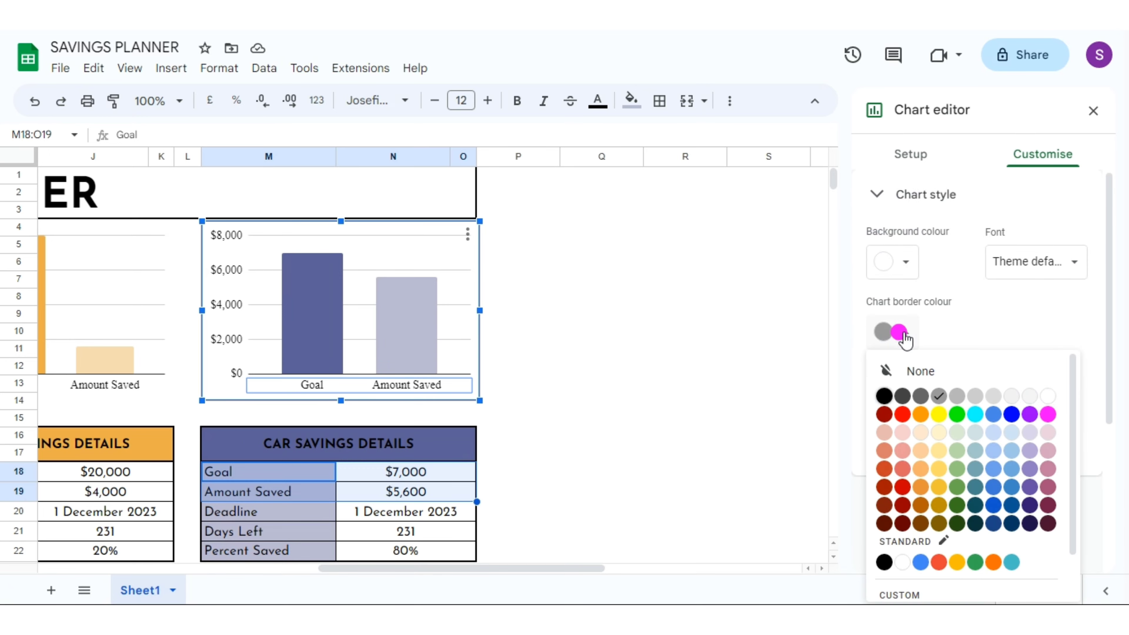
click(518, 365)
- Delete the unused columns P to Z beside the car savings tracker
scroll(524, 400, left, 10)
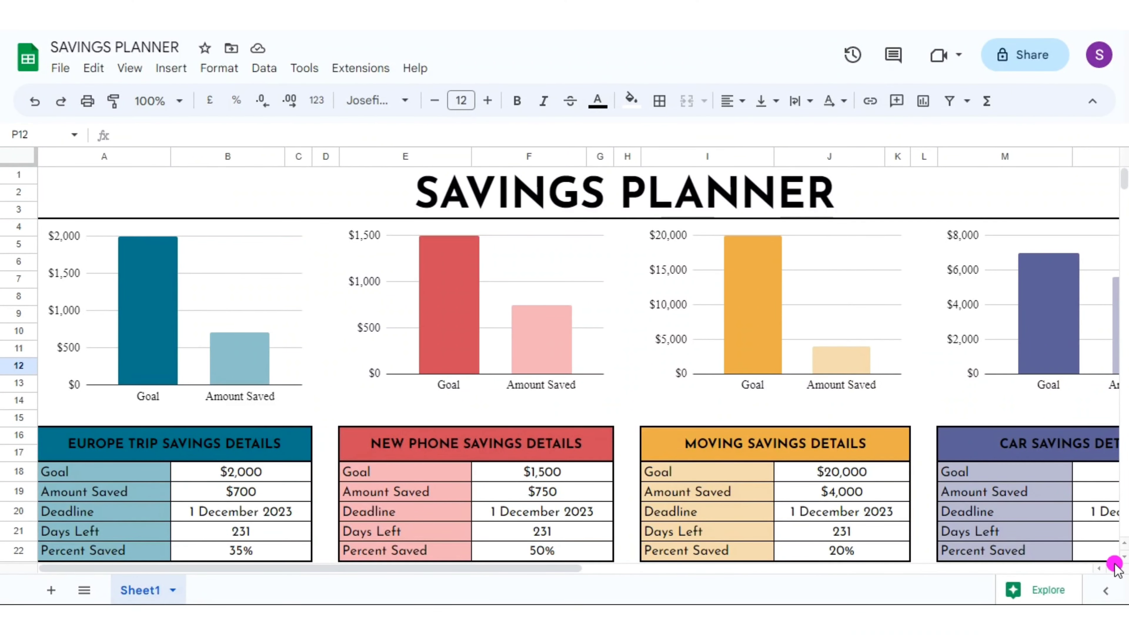
scroll(1111, 571, right, 8)
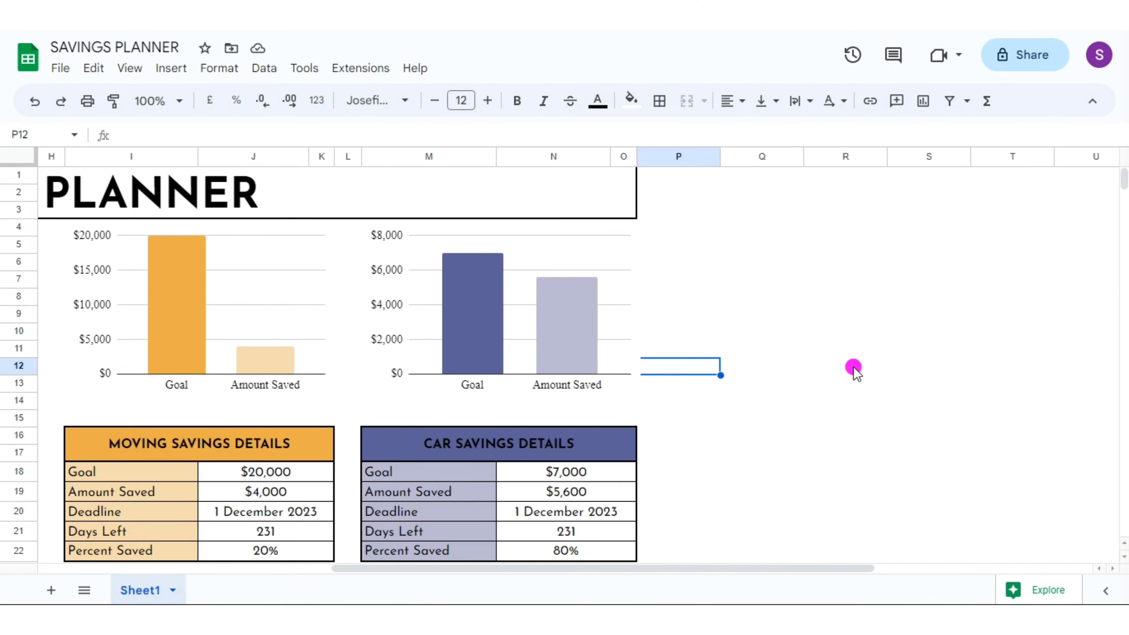
key(ctrl+space)
scroll(1111, 570, right, 4)
key(ctrl+shift+Right)
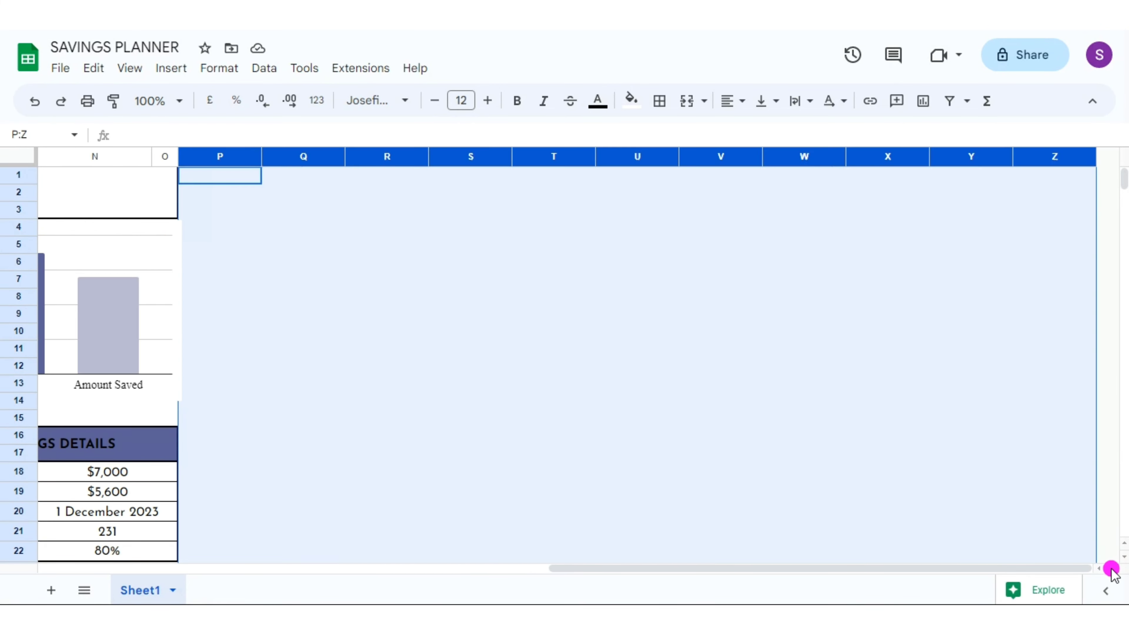
right_click(480, 308)
click(501, 288)
- Delete the empty rows 47 to 1000 below the savings trackers
scroll(449, 327, down, 10)
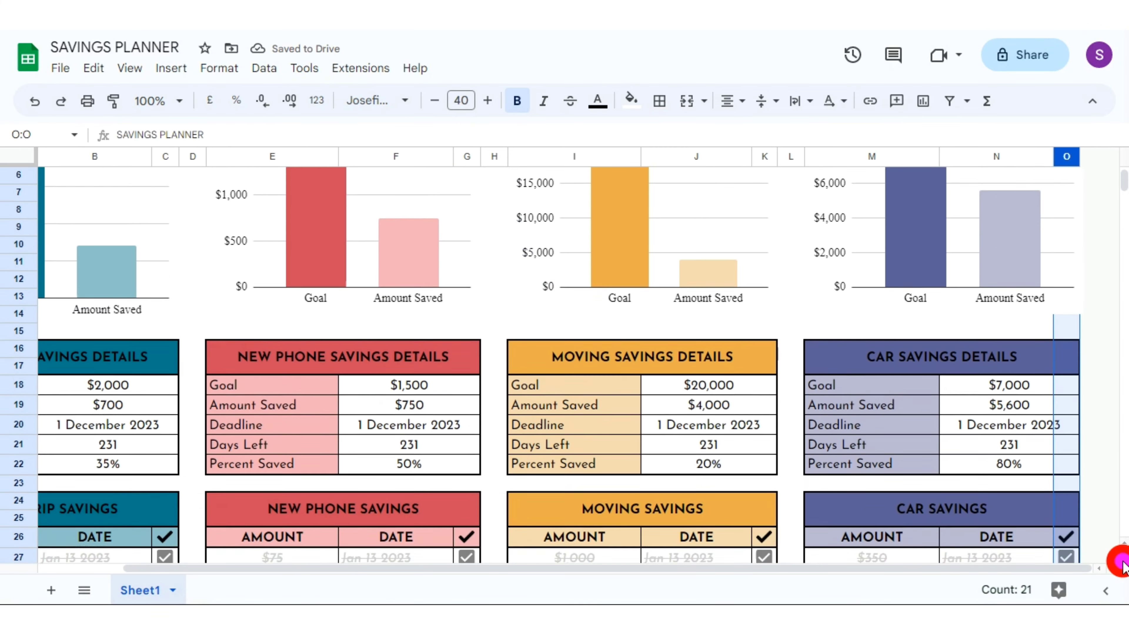
click(25, 453)
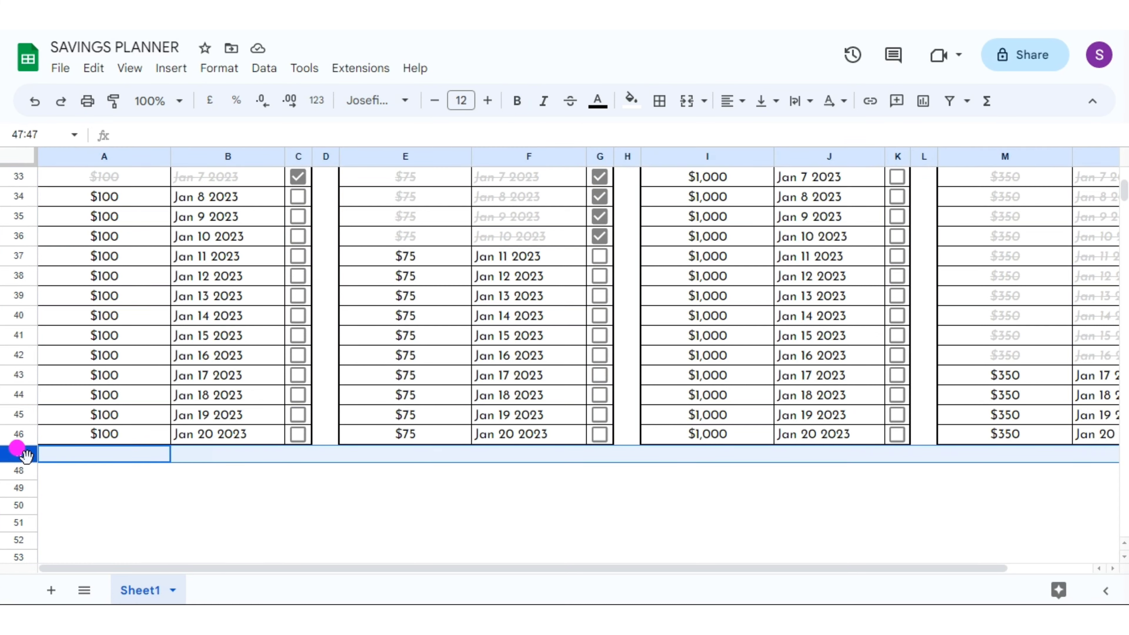
key(ctrl+shift+Down)
right_click(312, 305)
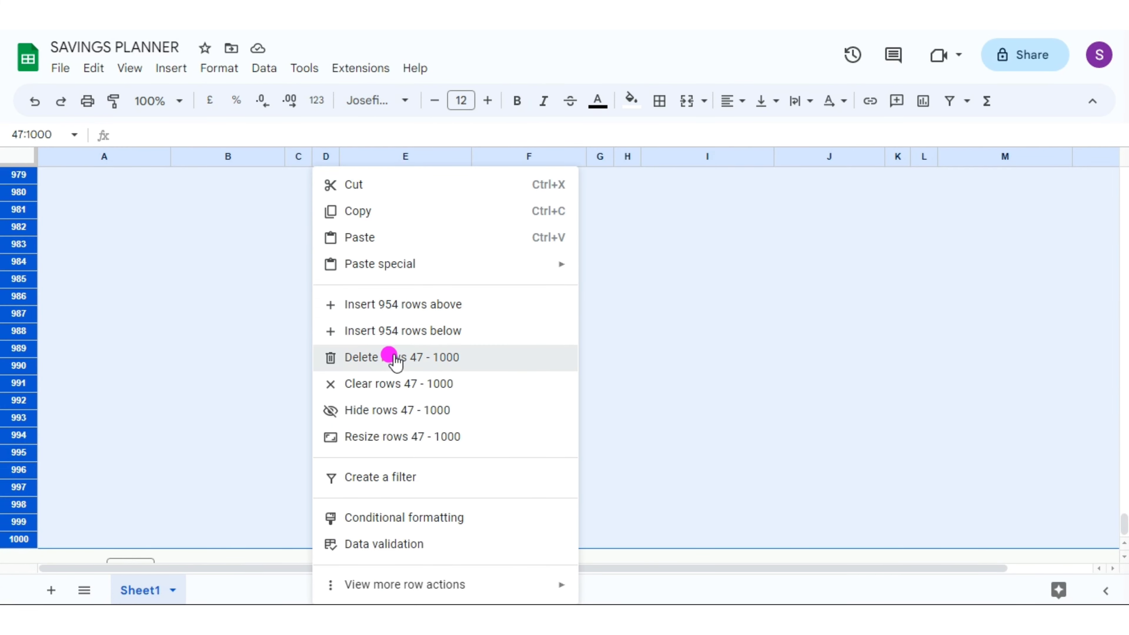
click(385, 356)
- Review the whole planner, examining the four charts, their details tables and the savings trackers below
scroll(908, 220, up, 5)
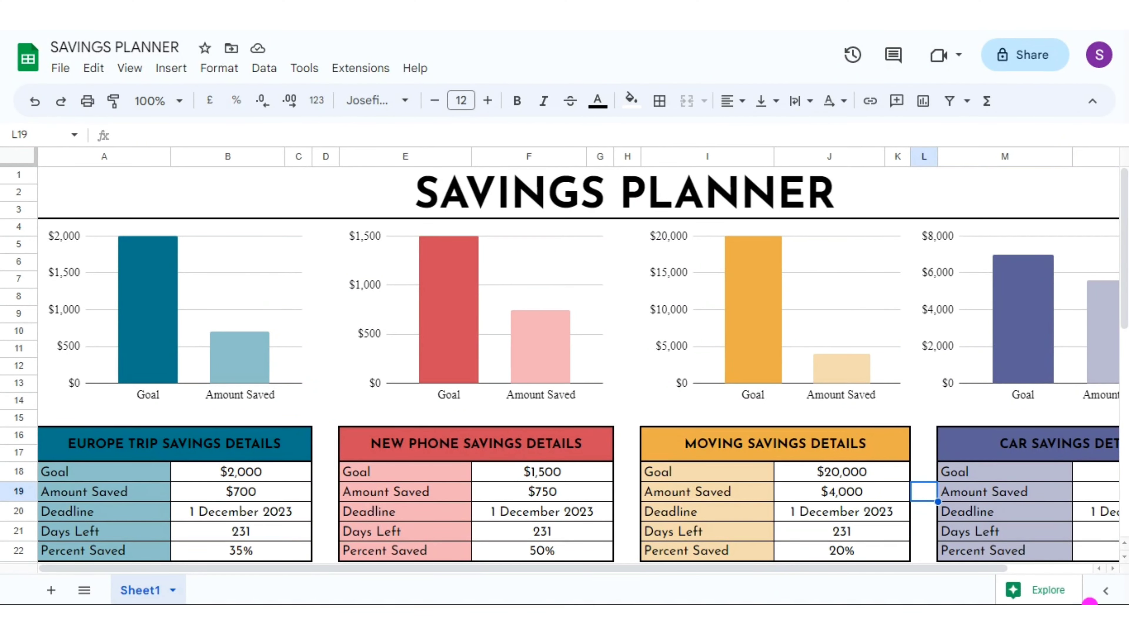
scroll(1125, 553, down, 5)
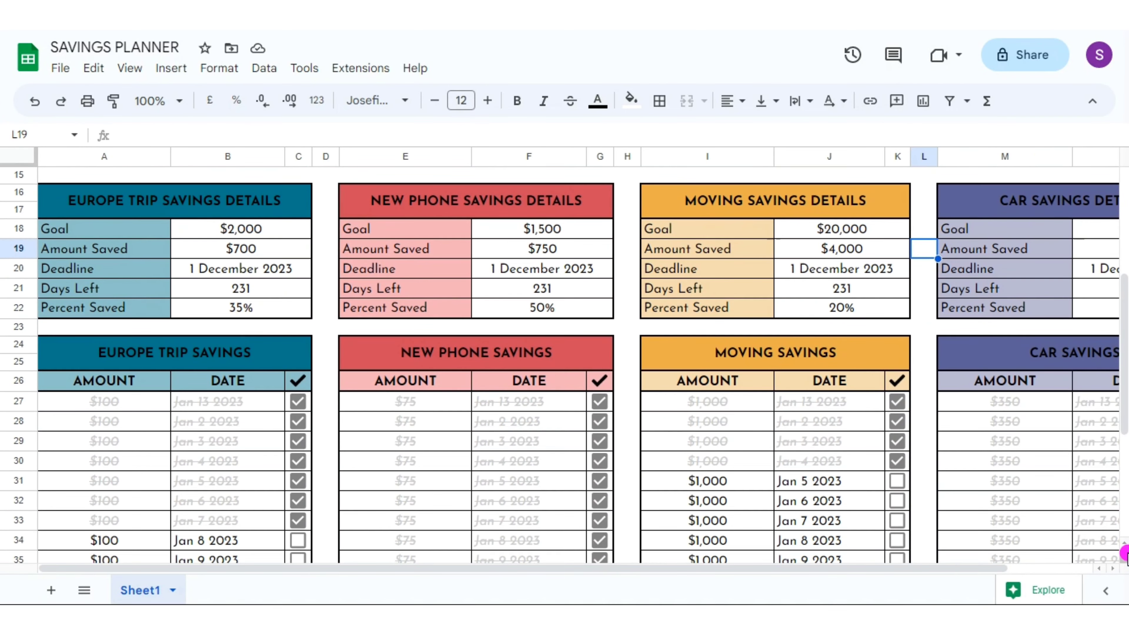
scroll(1124, 552, down, 4)
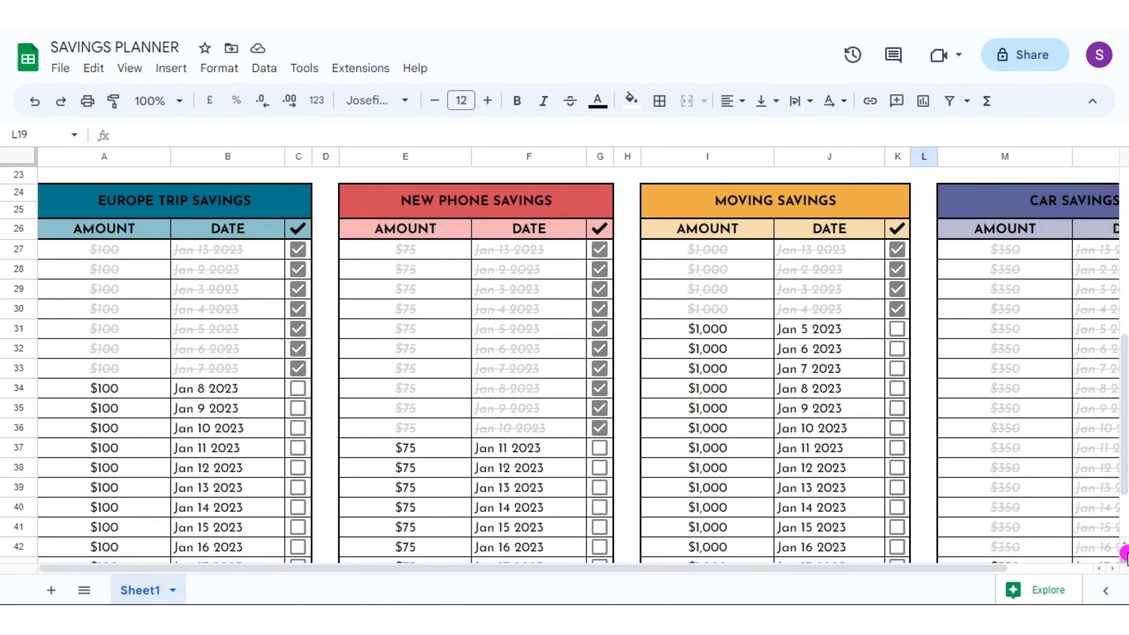
scroll(1124, 552, down, 2)
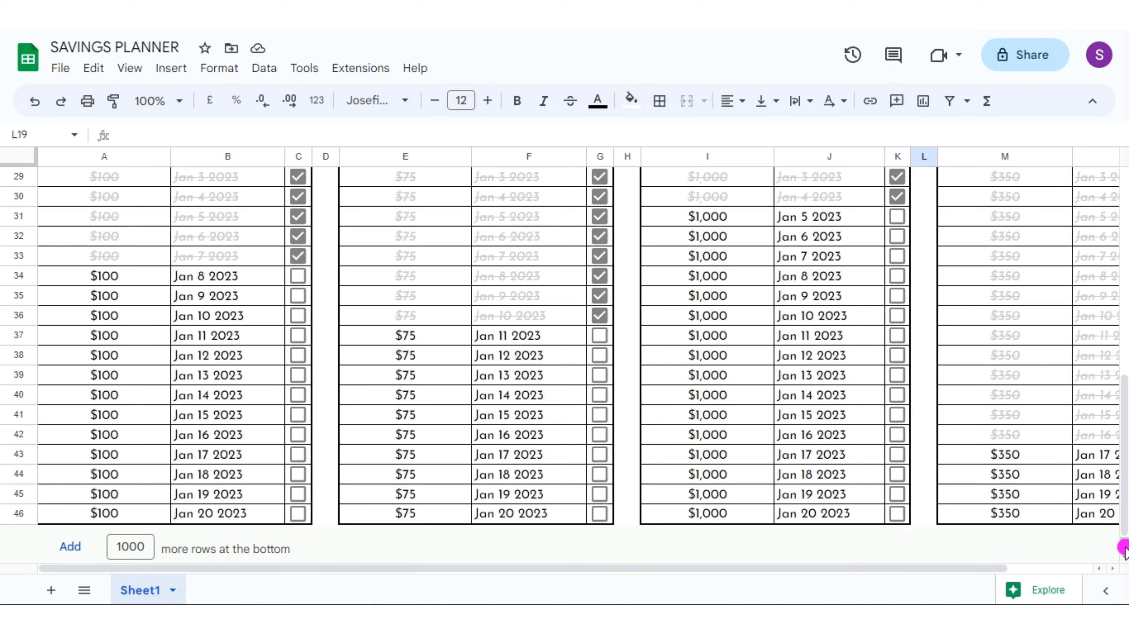
scroll(1124, 552, up, 6)
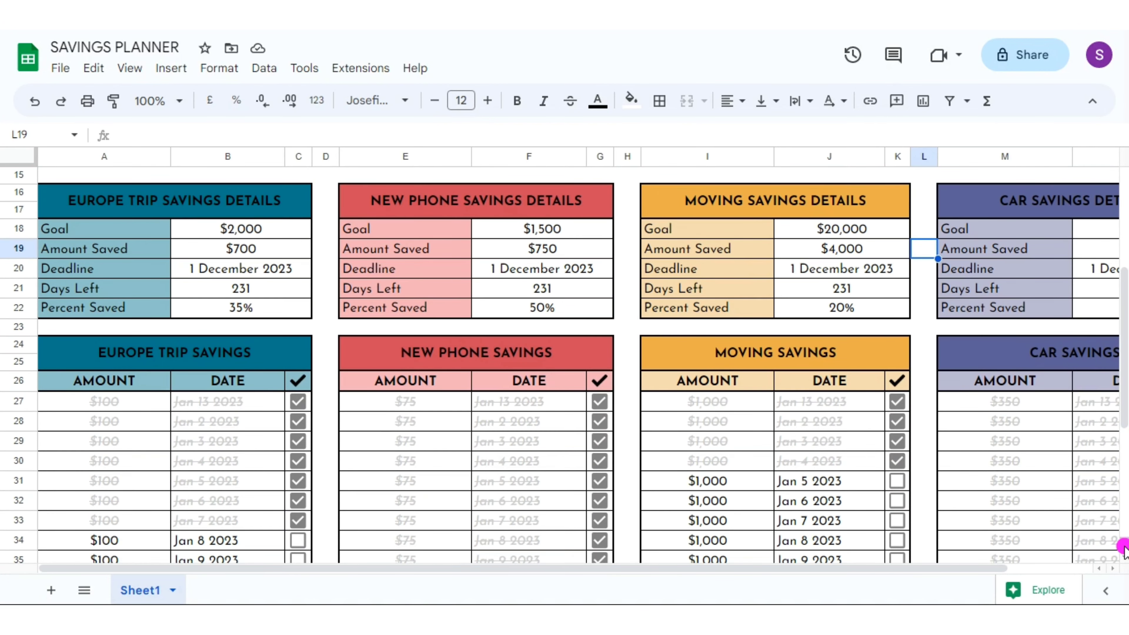
scroll(1125, 552, up, 6)
scroll(1124, 551, right, 3)
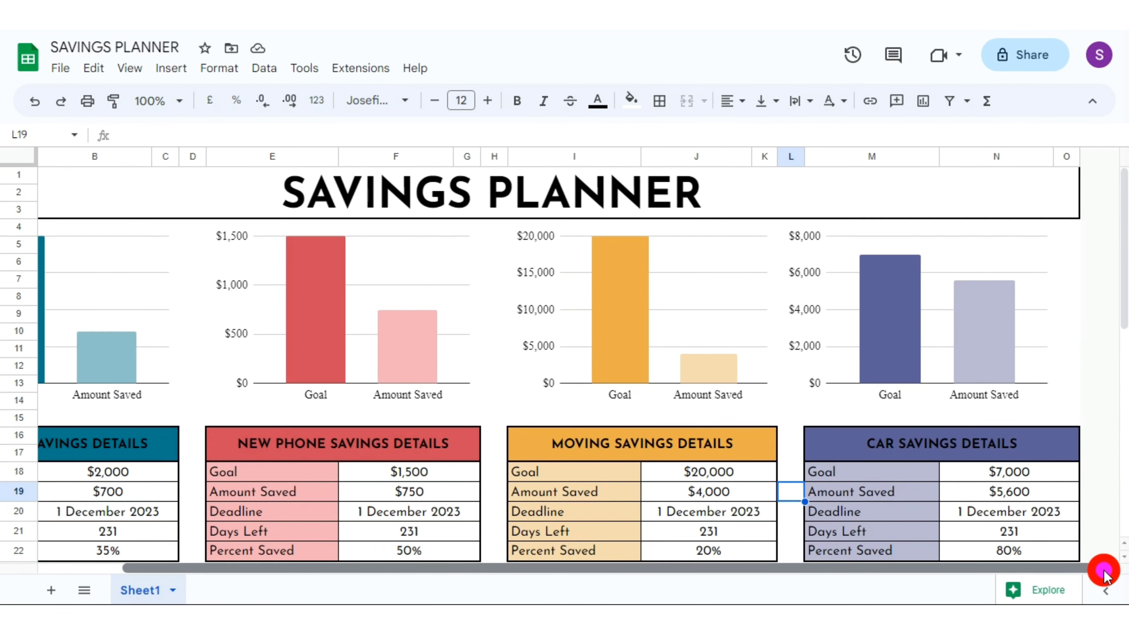
scroll(1124, 552, down, 5)
scroll(1124, 557, down, 8)
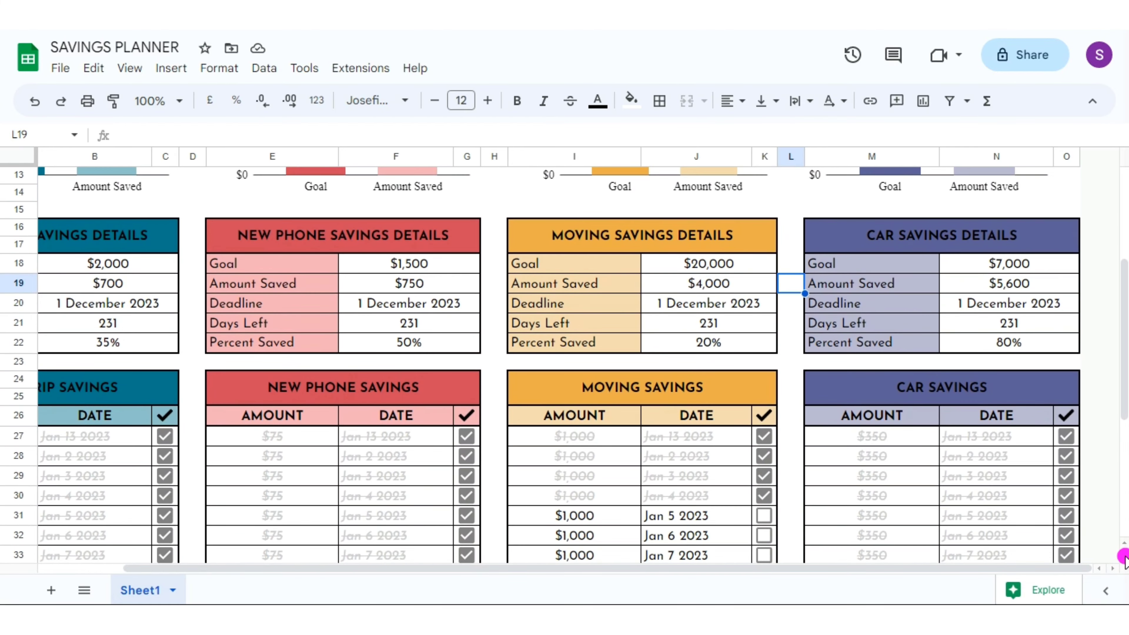
scroll(1124, 557, up, 12)
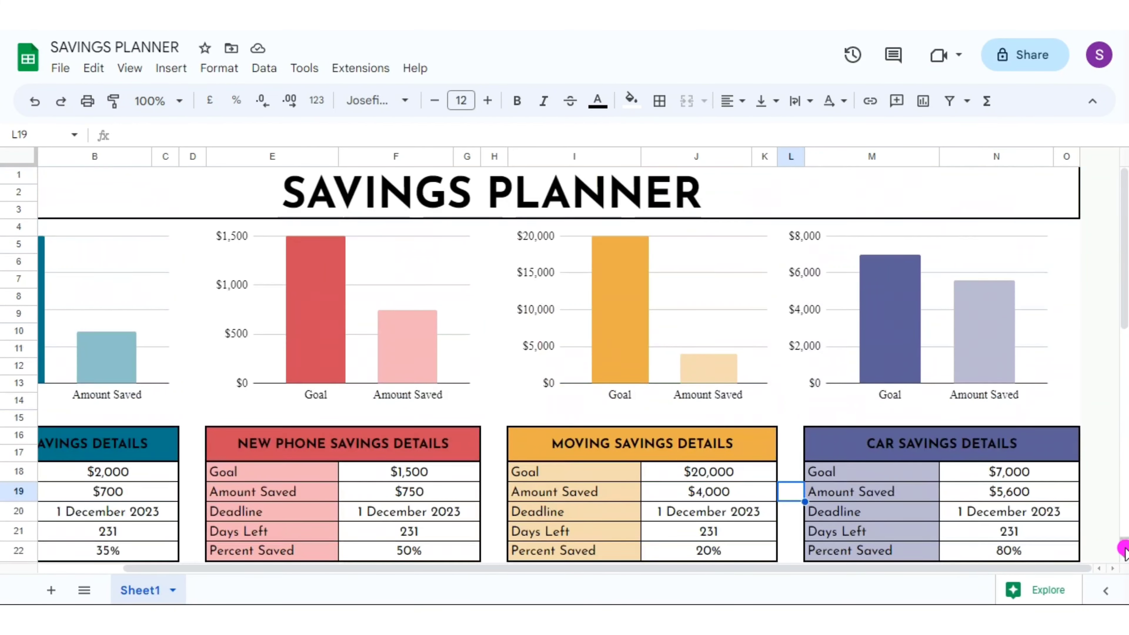
scroll(889, 565, left, 3)
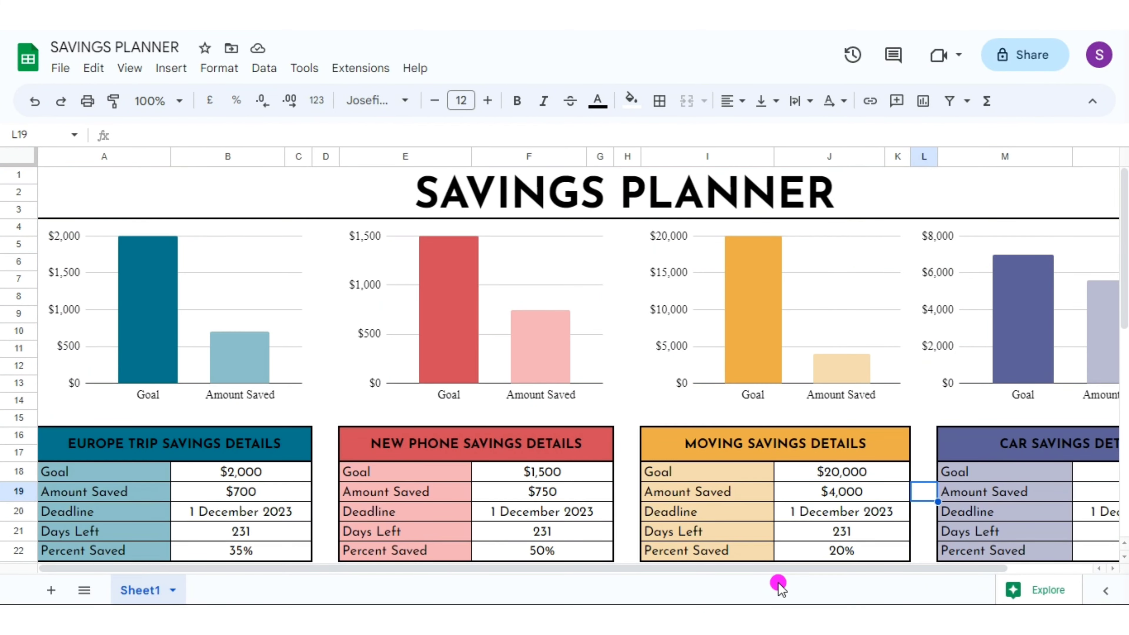
scroll(1120, 558, down, 6)
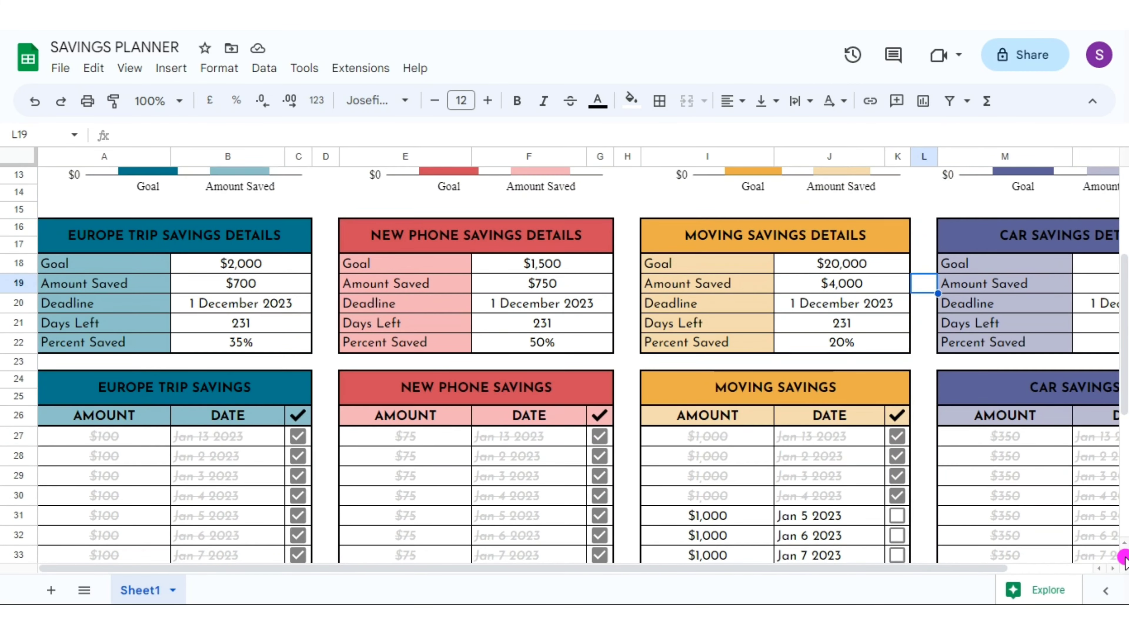
scroll(1124, 557, down, 1)
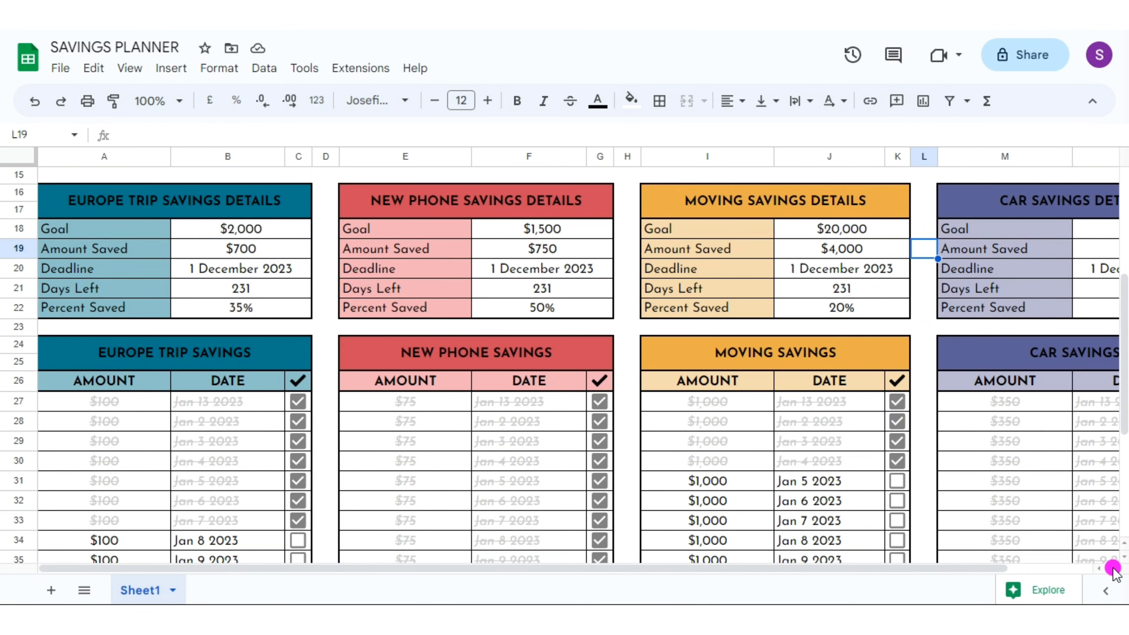
scroll(1113, 572, up, 7)
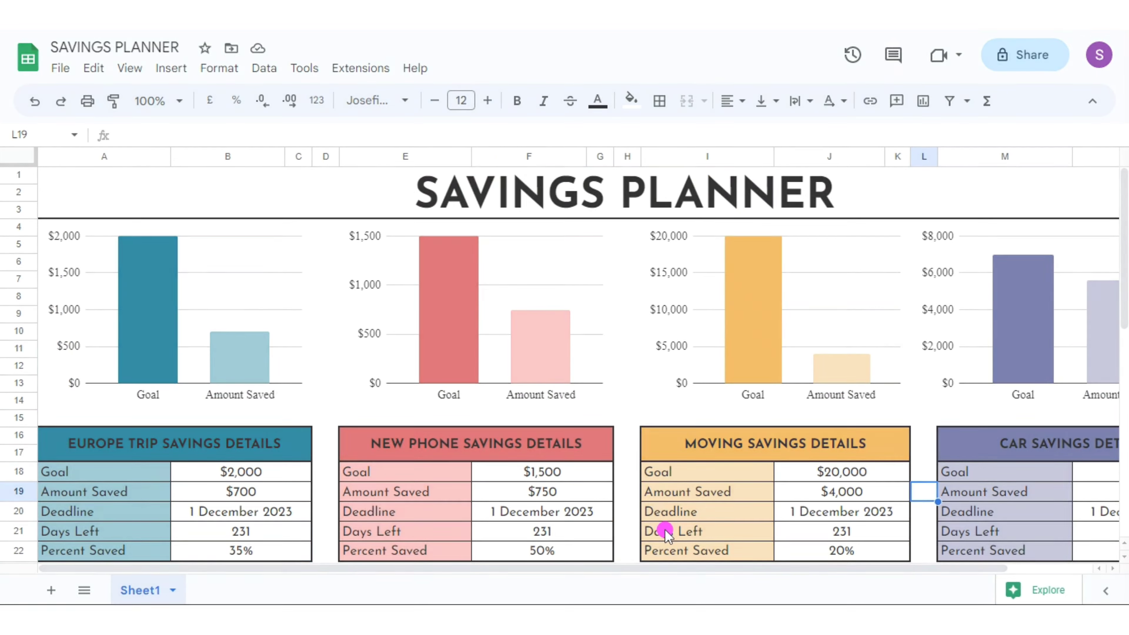